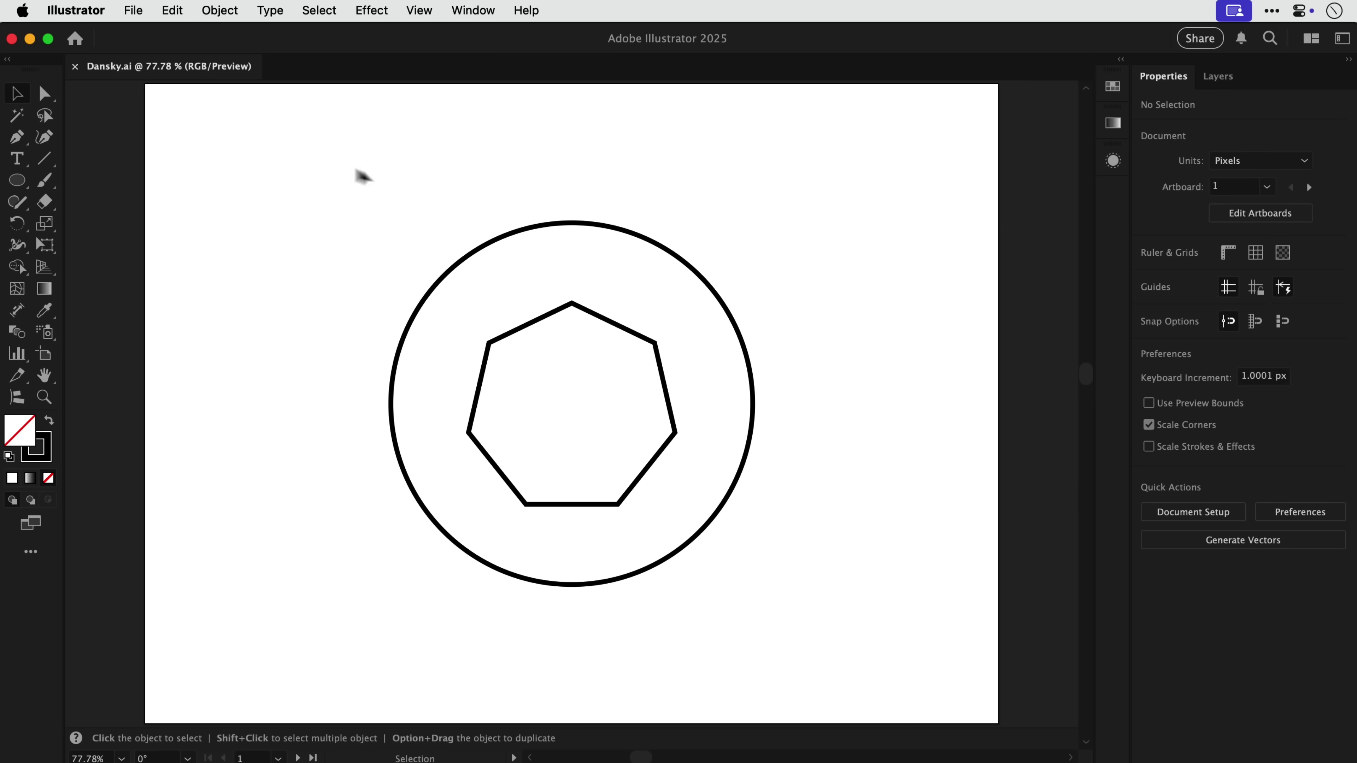
# Step: Blend the outer circle into the inner heptagon using Specified Steps spacing of 4
pyautogui.moveTo(340, 164); pyautogui.dragTo(793, 627)
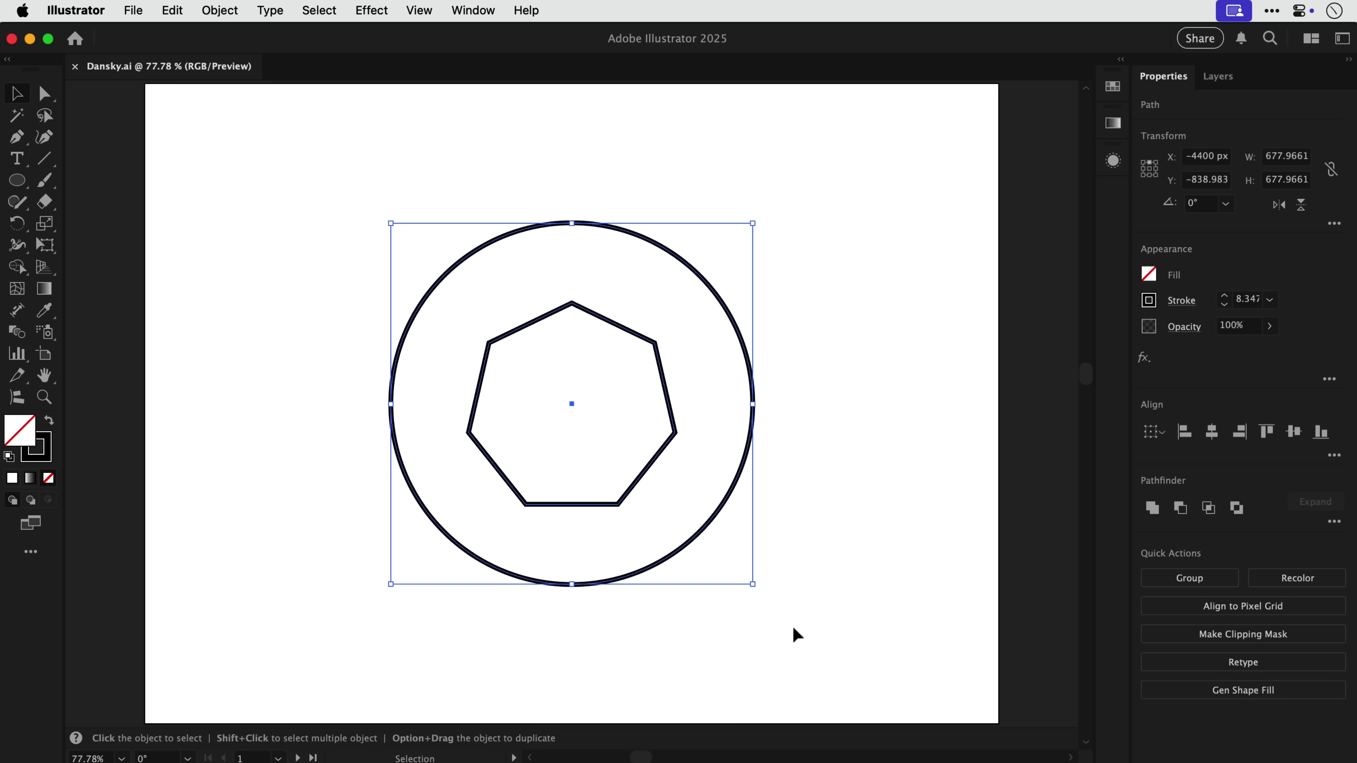
pyautogui.press('super+alt+b')
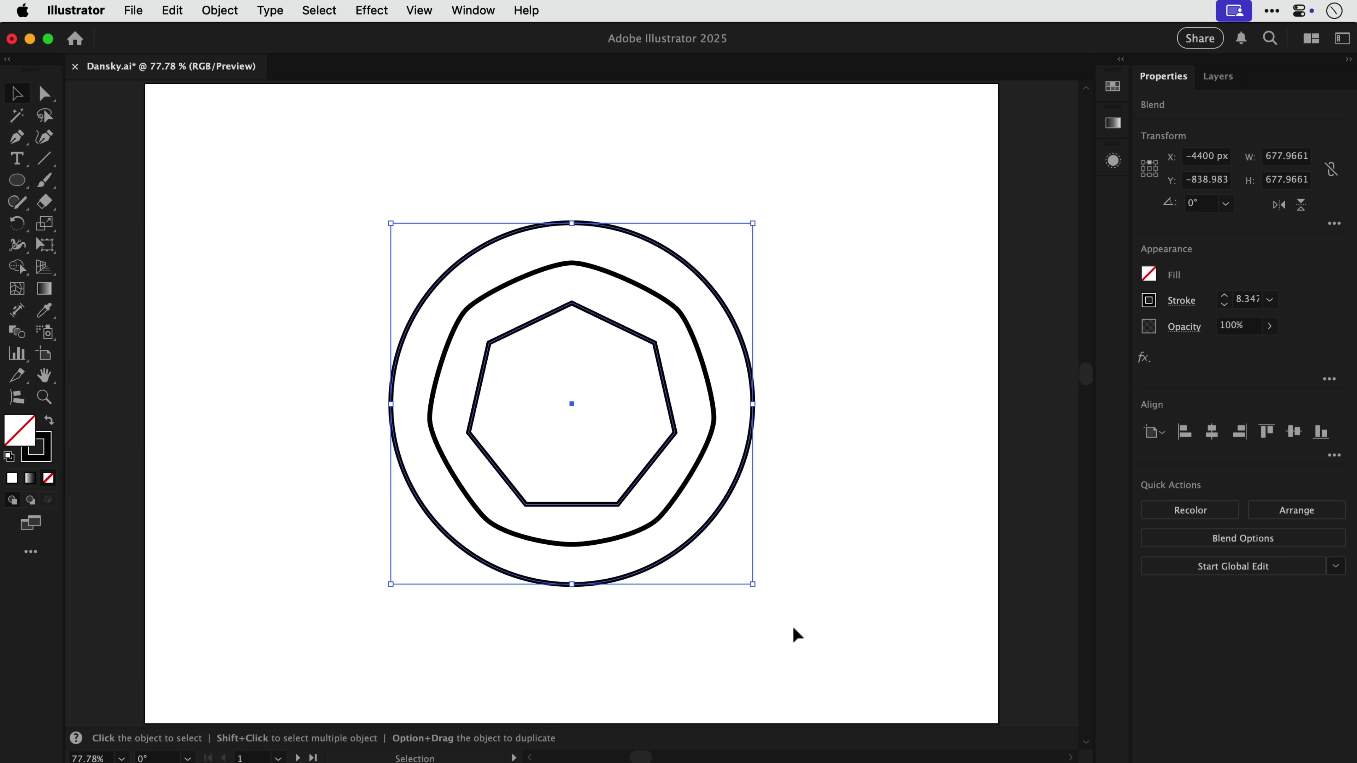
pyautogui.doubleClick(29, 335)
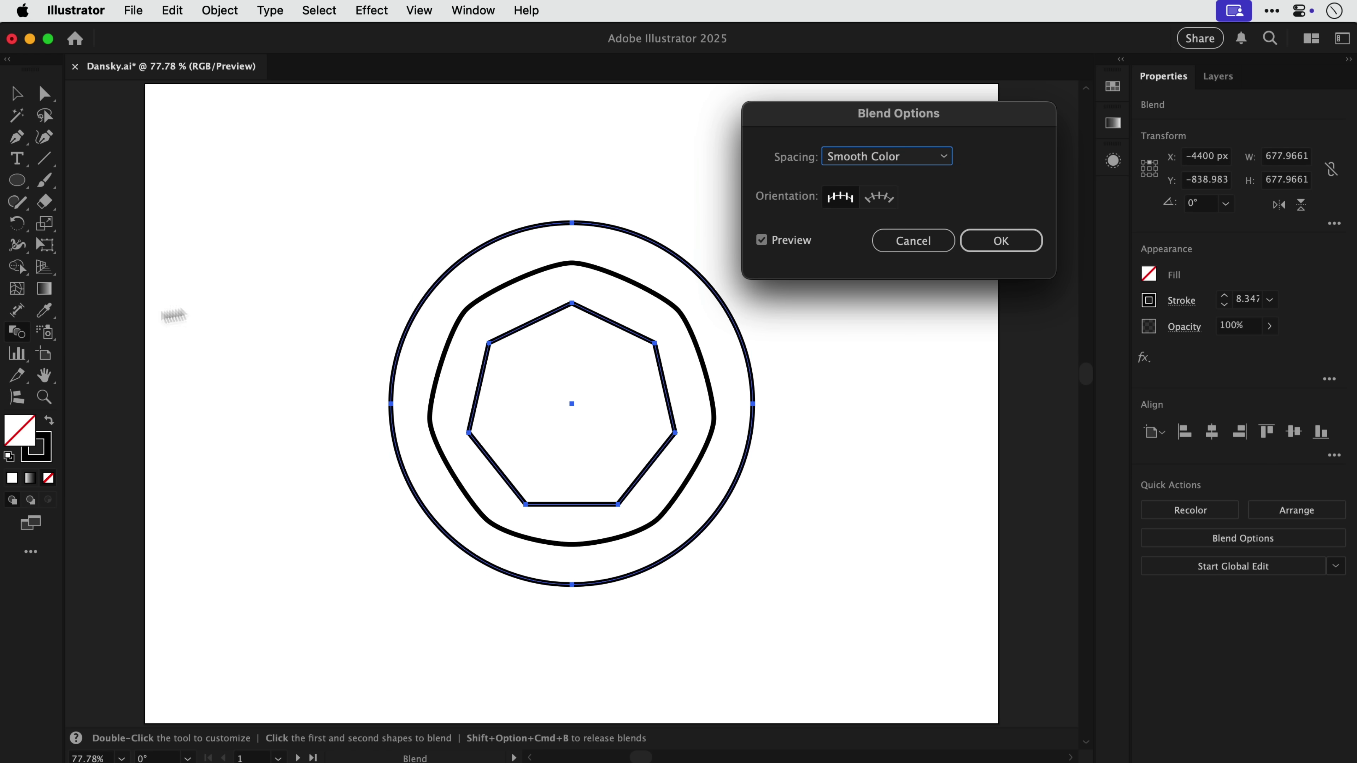
pyautogui.click(881, 160)
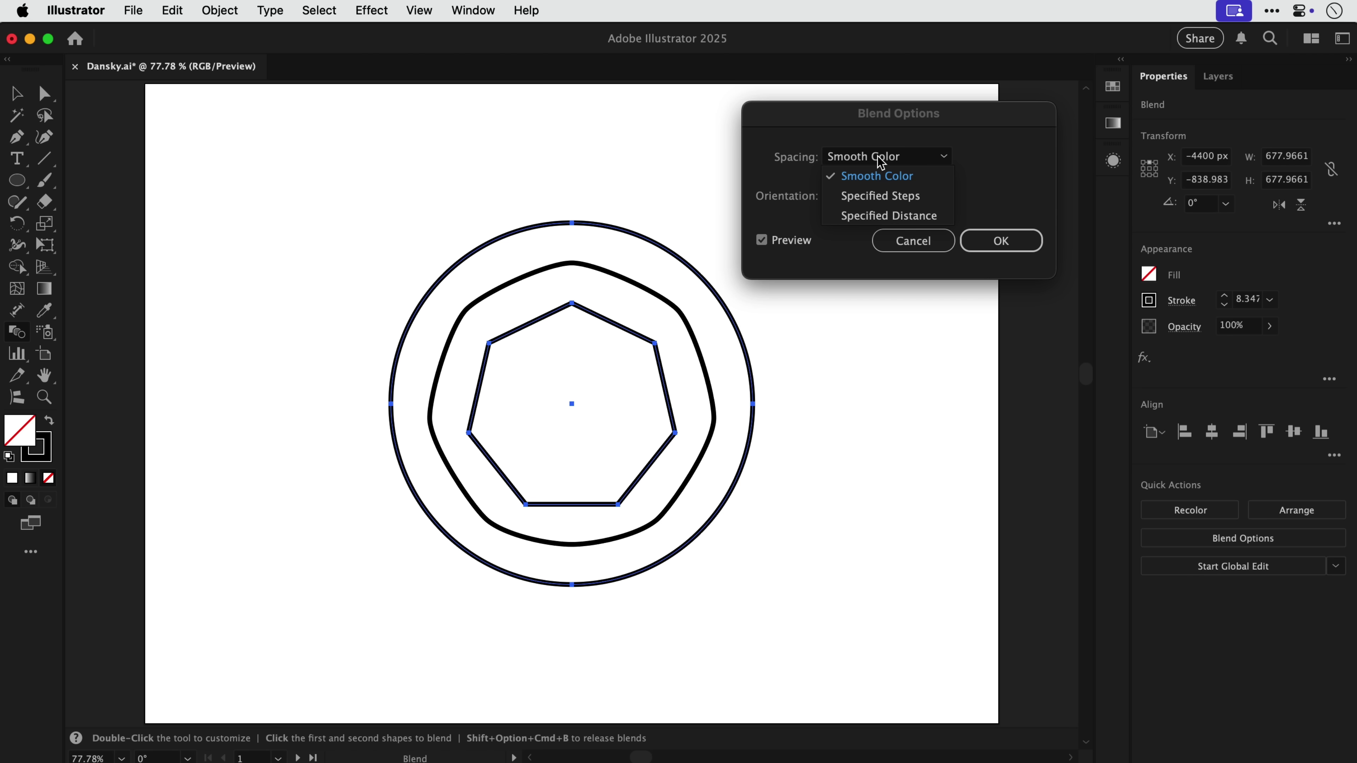
pyautogui.click(880, 196)
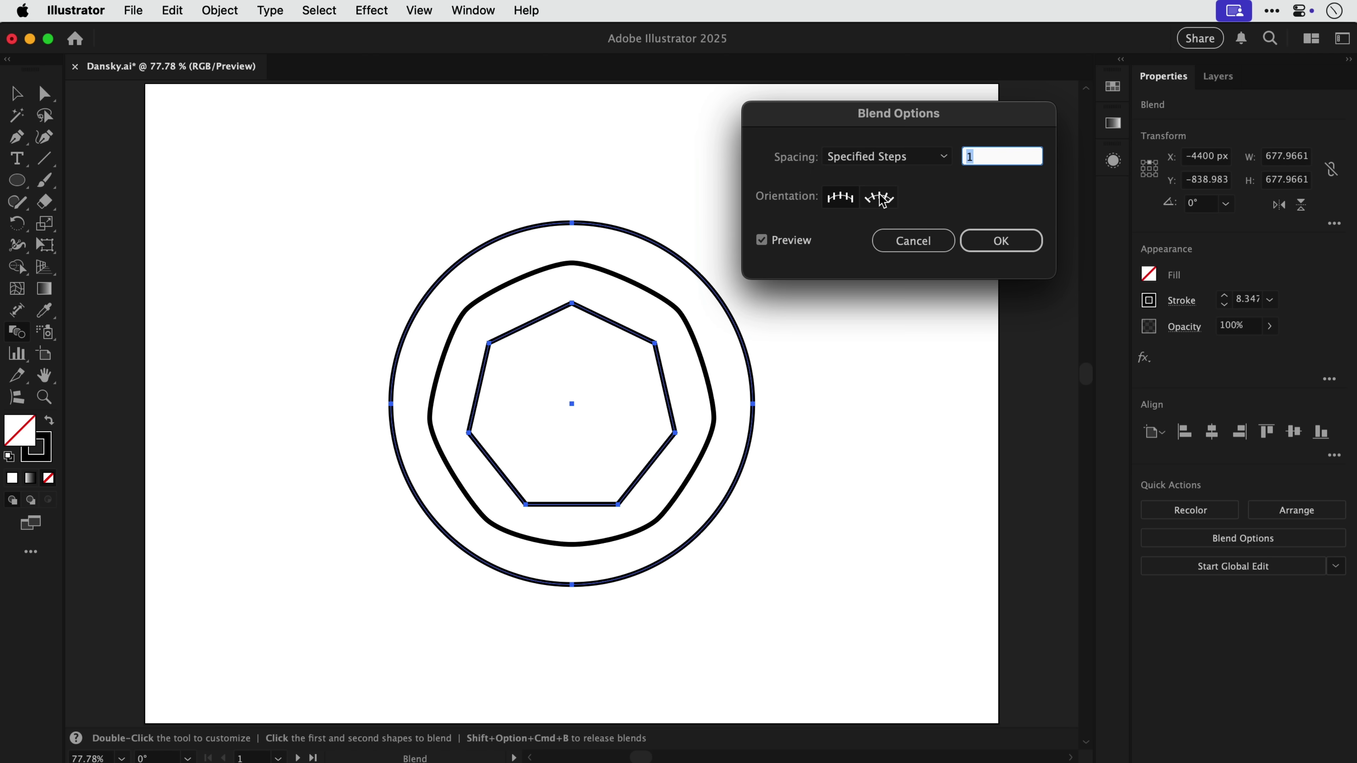
pyautogui.press('Up')
pyautogui.press('Up')
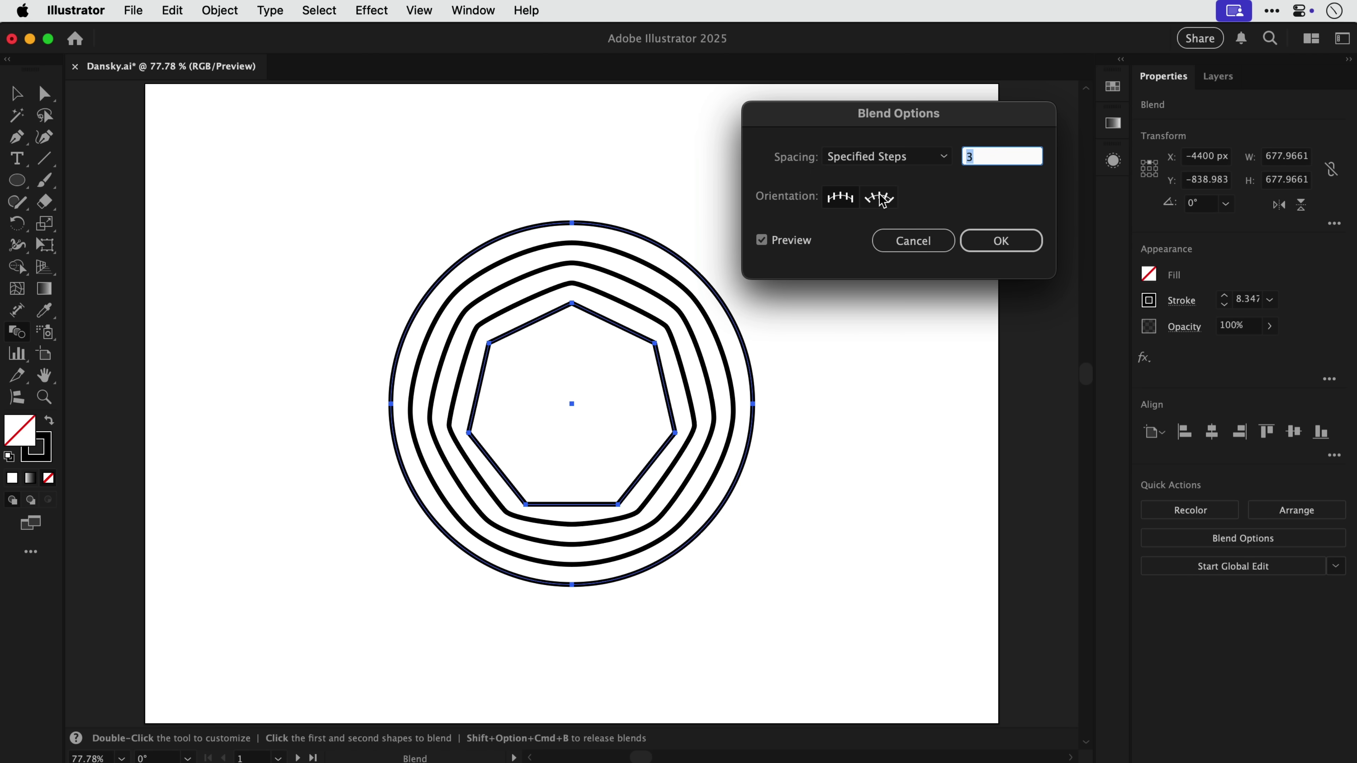
pyautogui.press('Up')
pyautogui.press('Return')
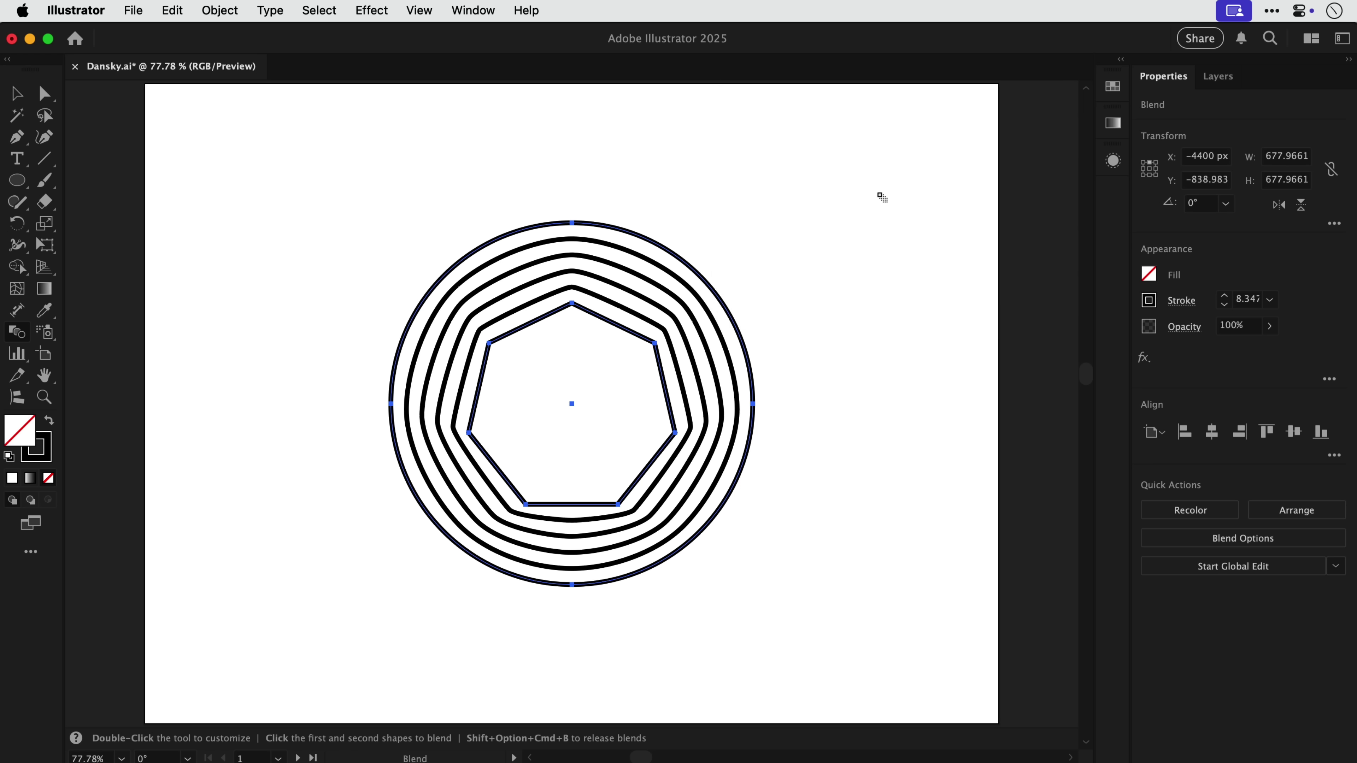
pyautogui.press('v')
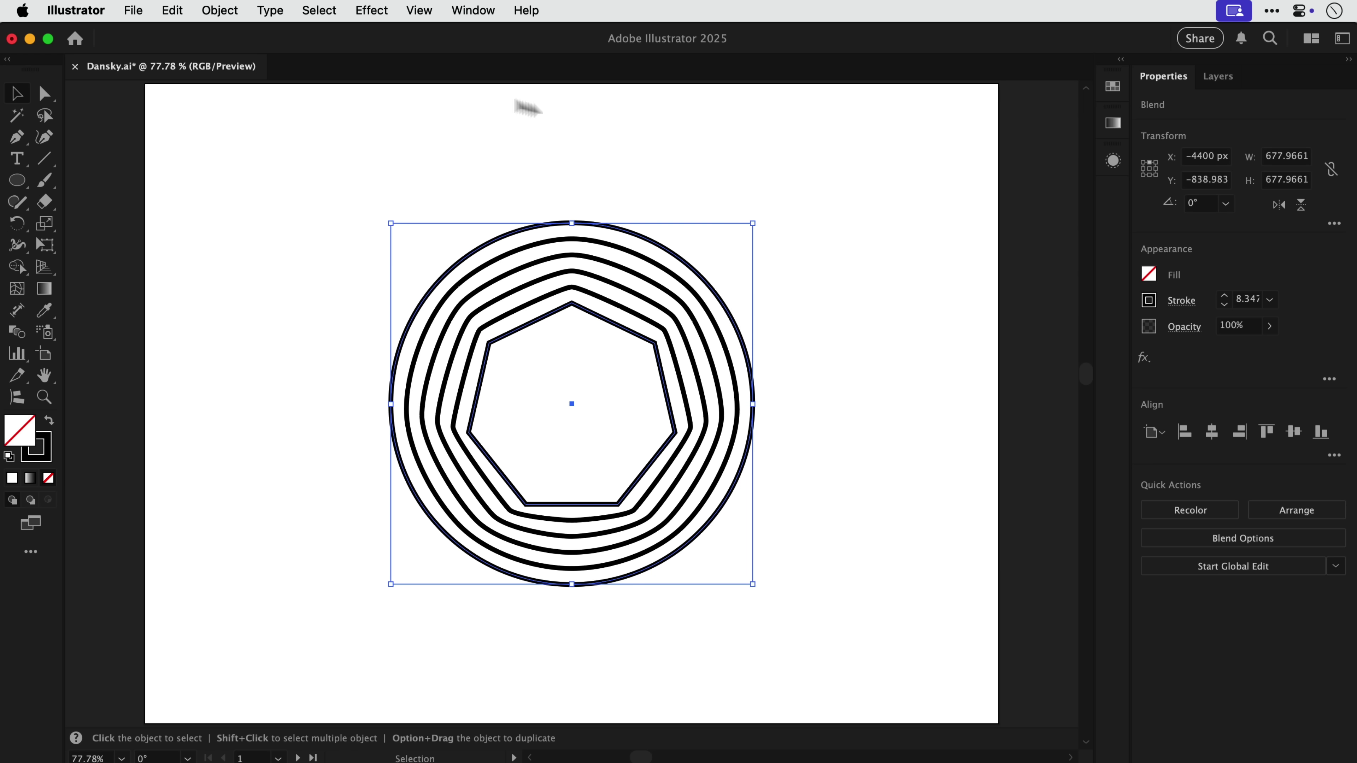
# Step: Expand the circle-to-heptagon blend with Object > Blend > Expand and ungroup its paths
pyautogui.click(233, 16)
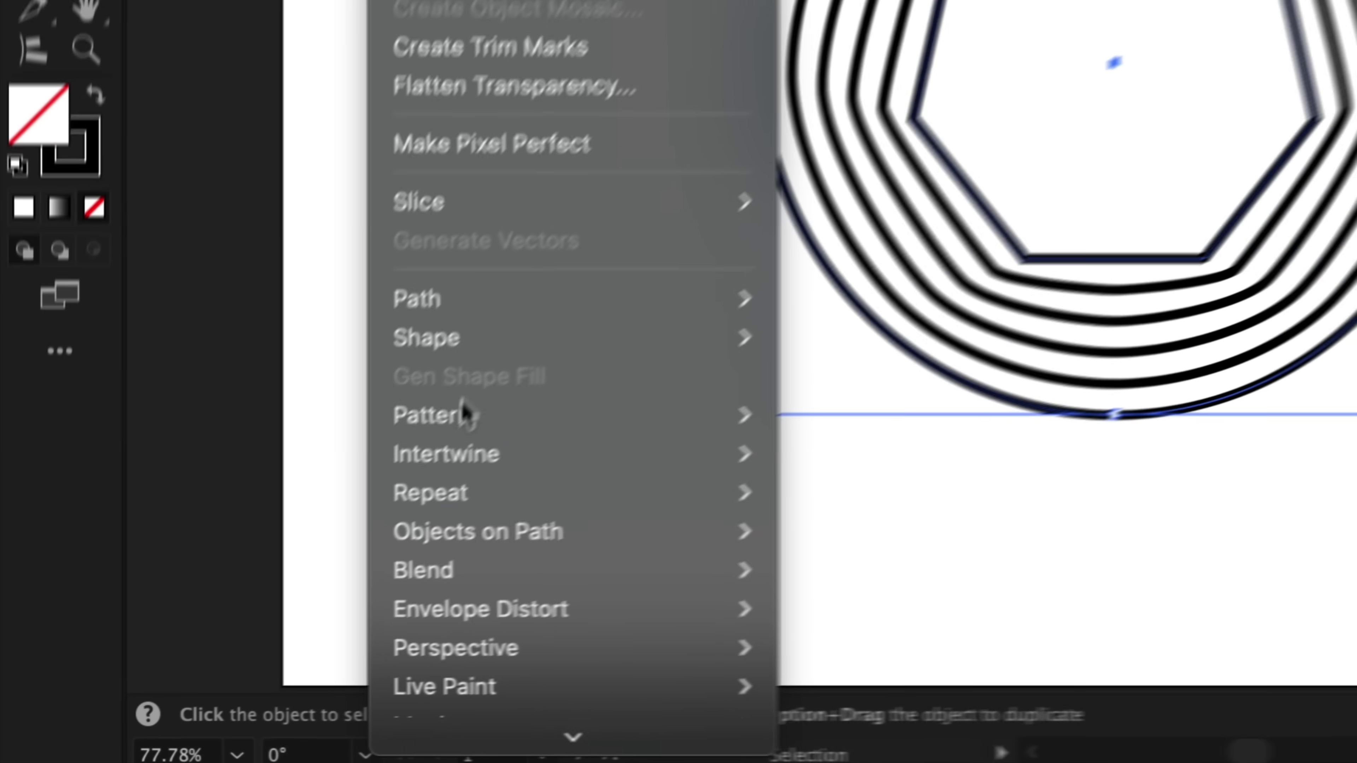
pyautogui.moveTo(457, 569)
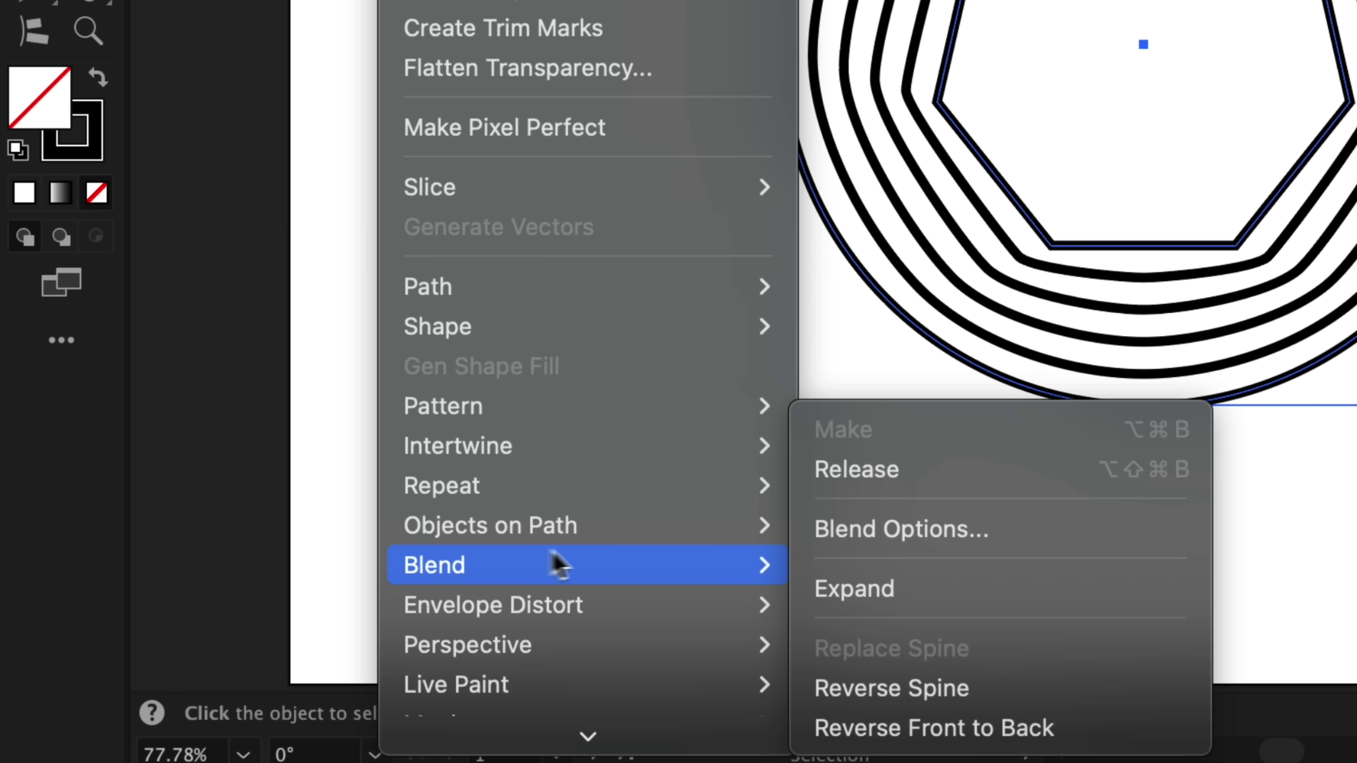
pyautogui.click(851, 594)
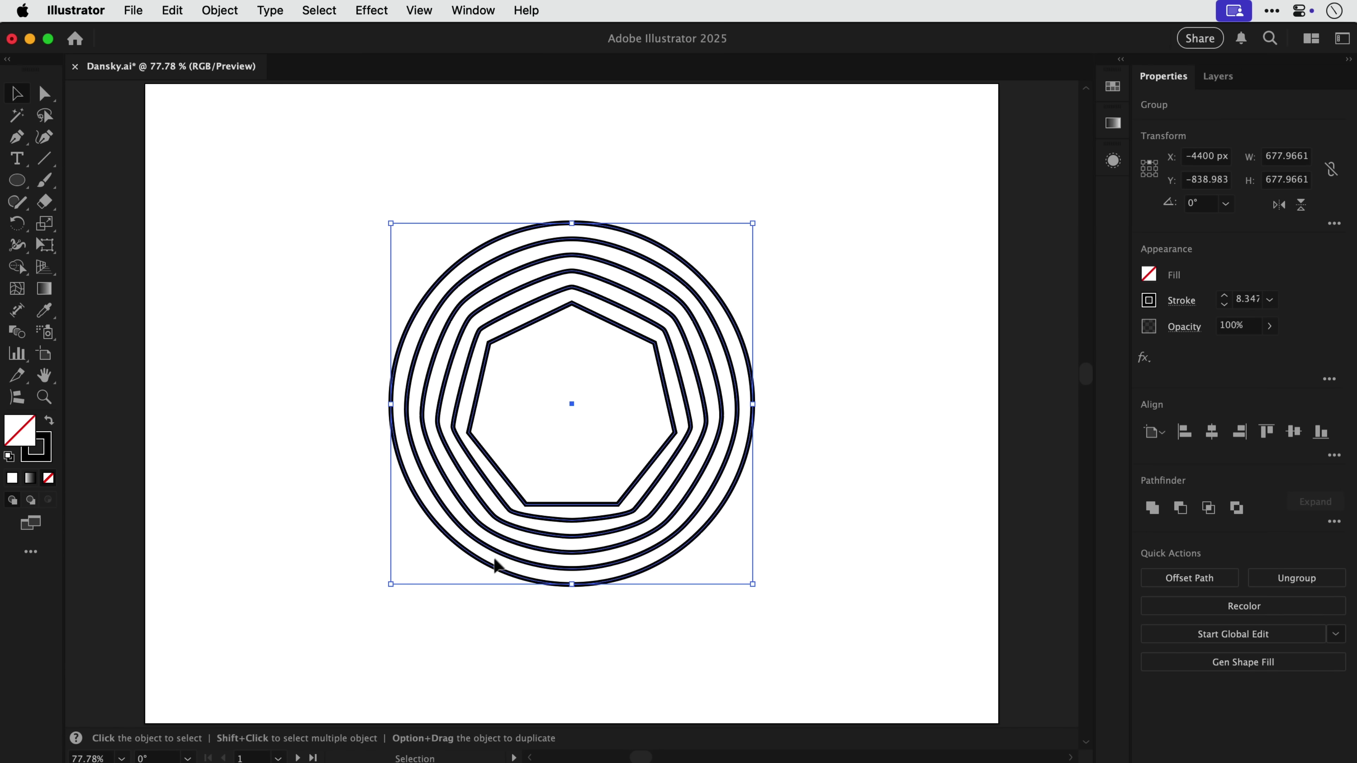
pyautogui.rightClick(506, 542)
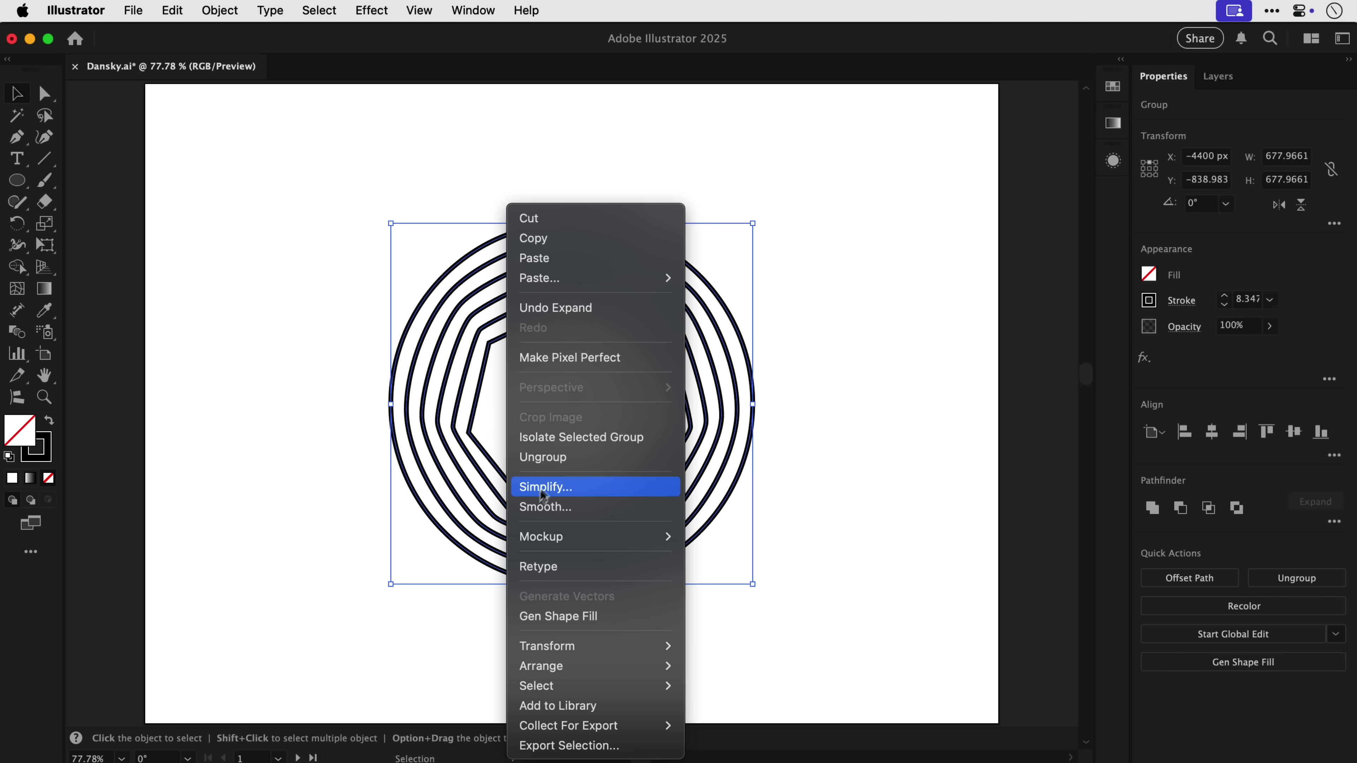
pyautogui.click(560, 458)
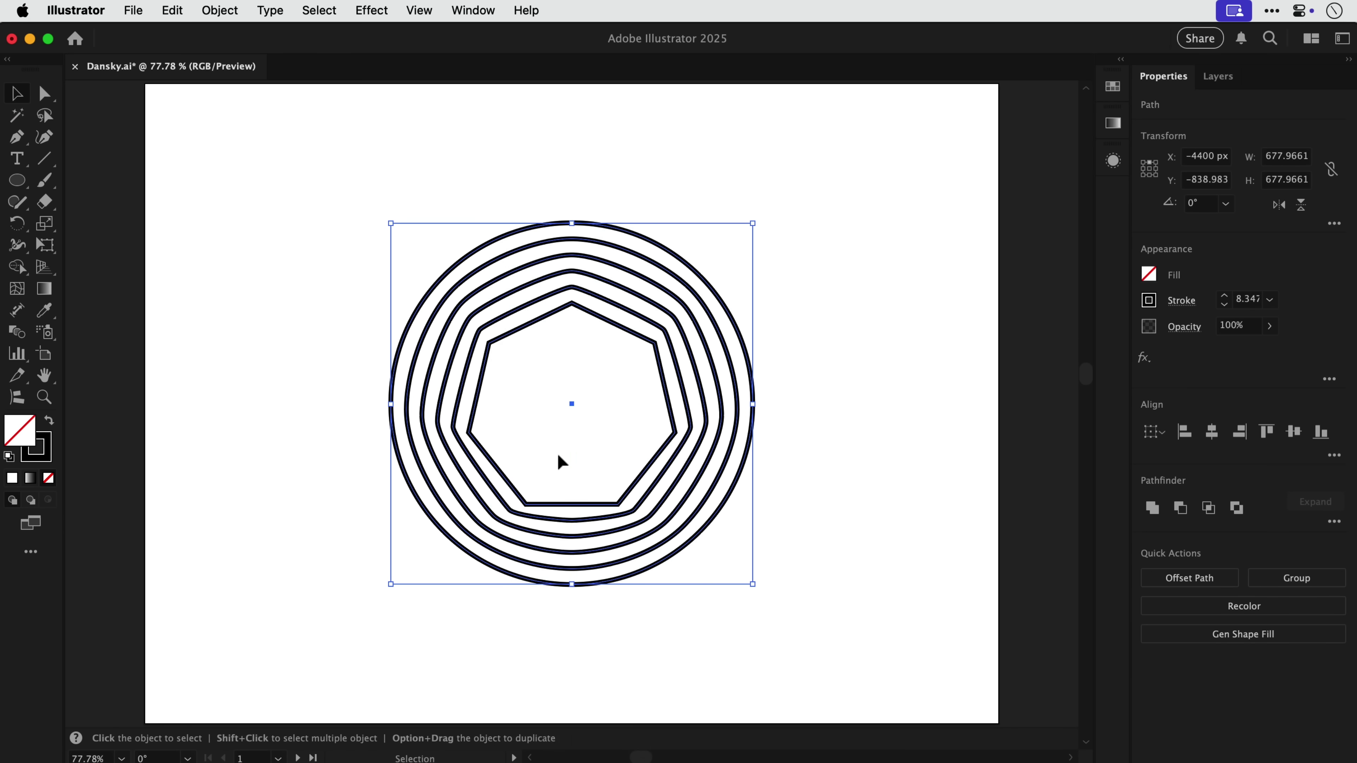
# Step: Delete the extra concentric rings, keeping one rounded heptagon, and deselect it
pyautogui.click(444, 652)
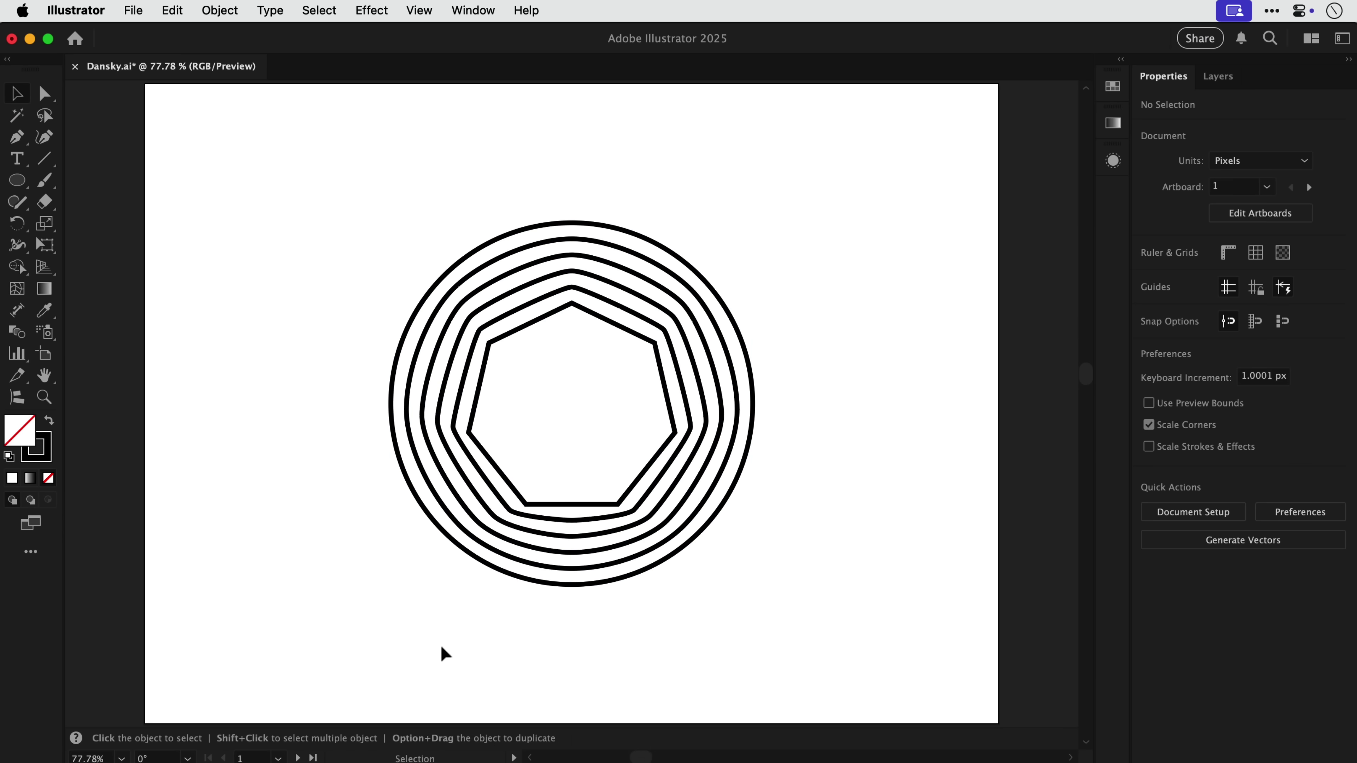
pyautogui.click(483, 505)
pyautogui.press('Delete')
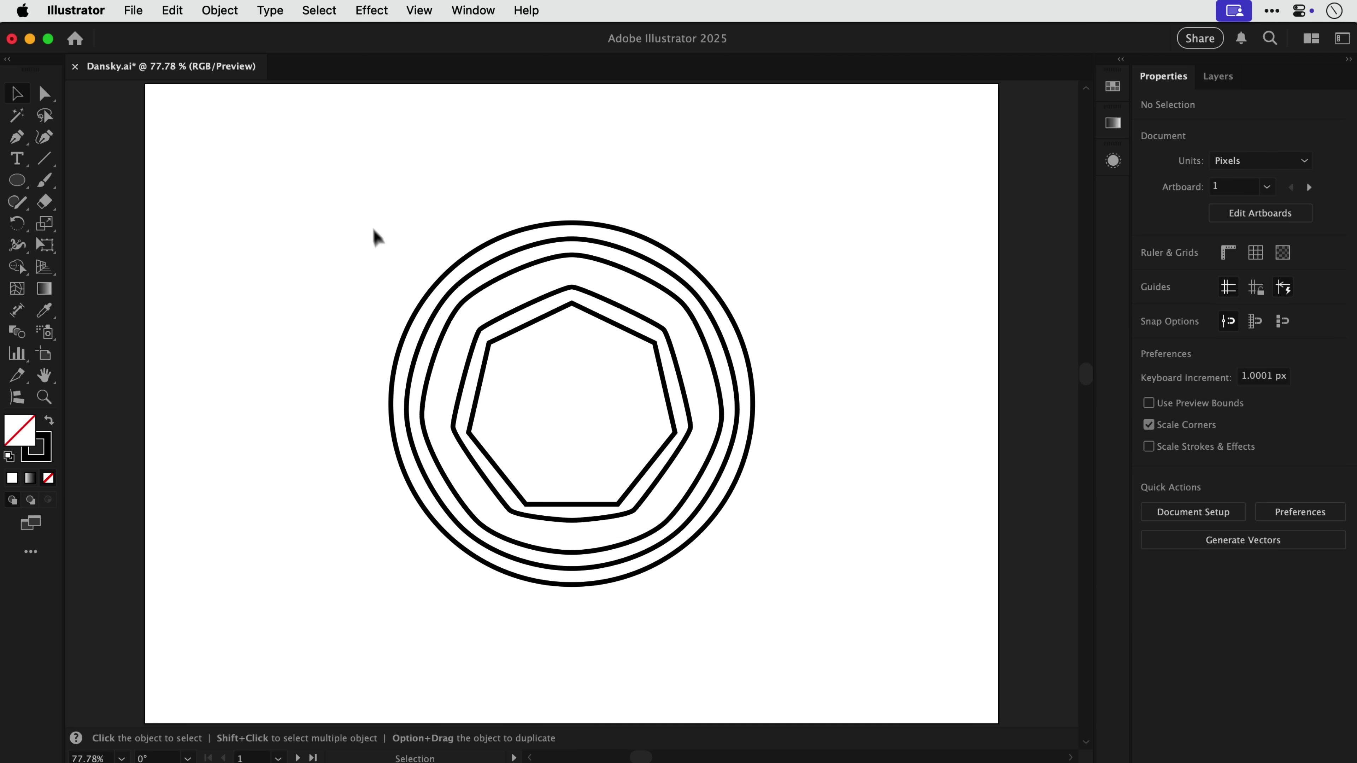
pyautogui.moveTo(417, 244); pyautogui.dragTo(785, 639)
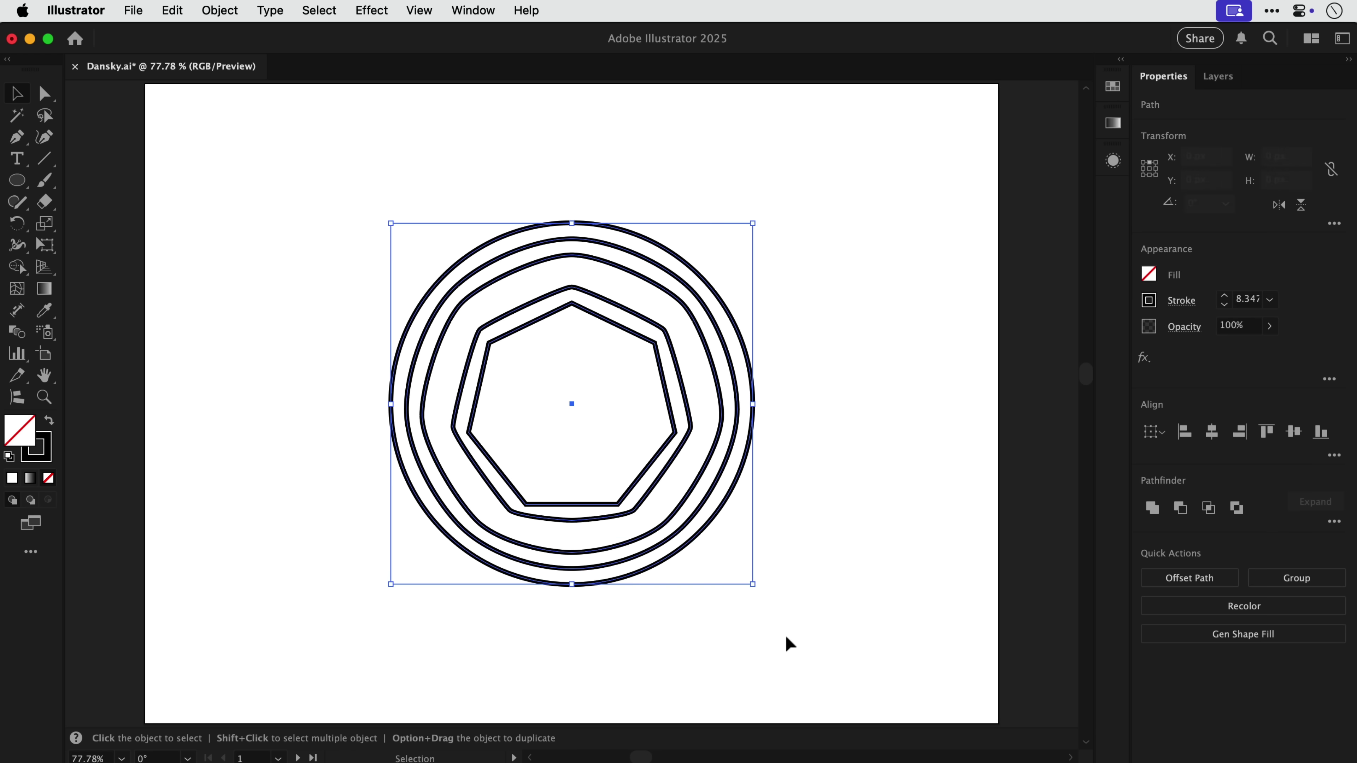
pyautogui.press('Delete')
pyautogui.press('super+z')
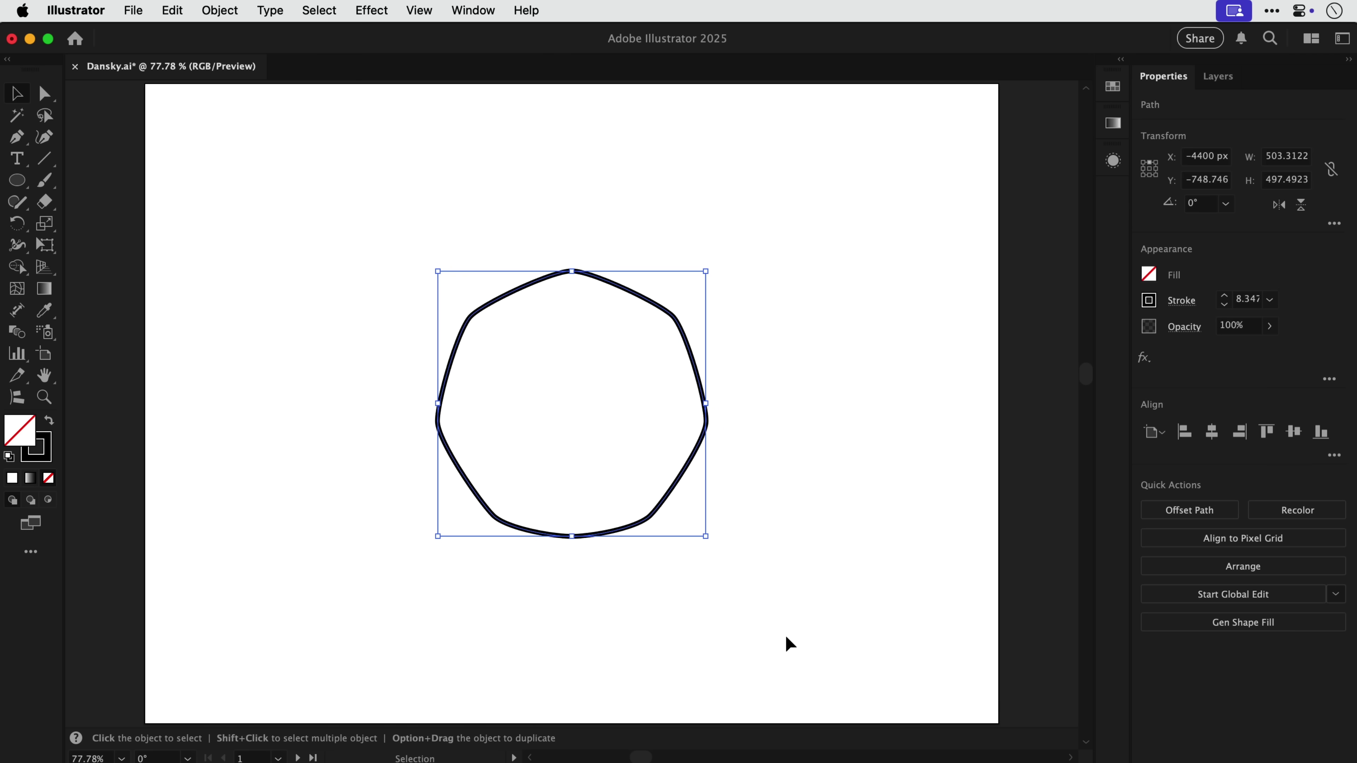
pyautogui.click(786, 637)
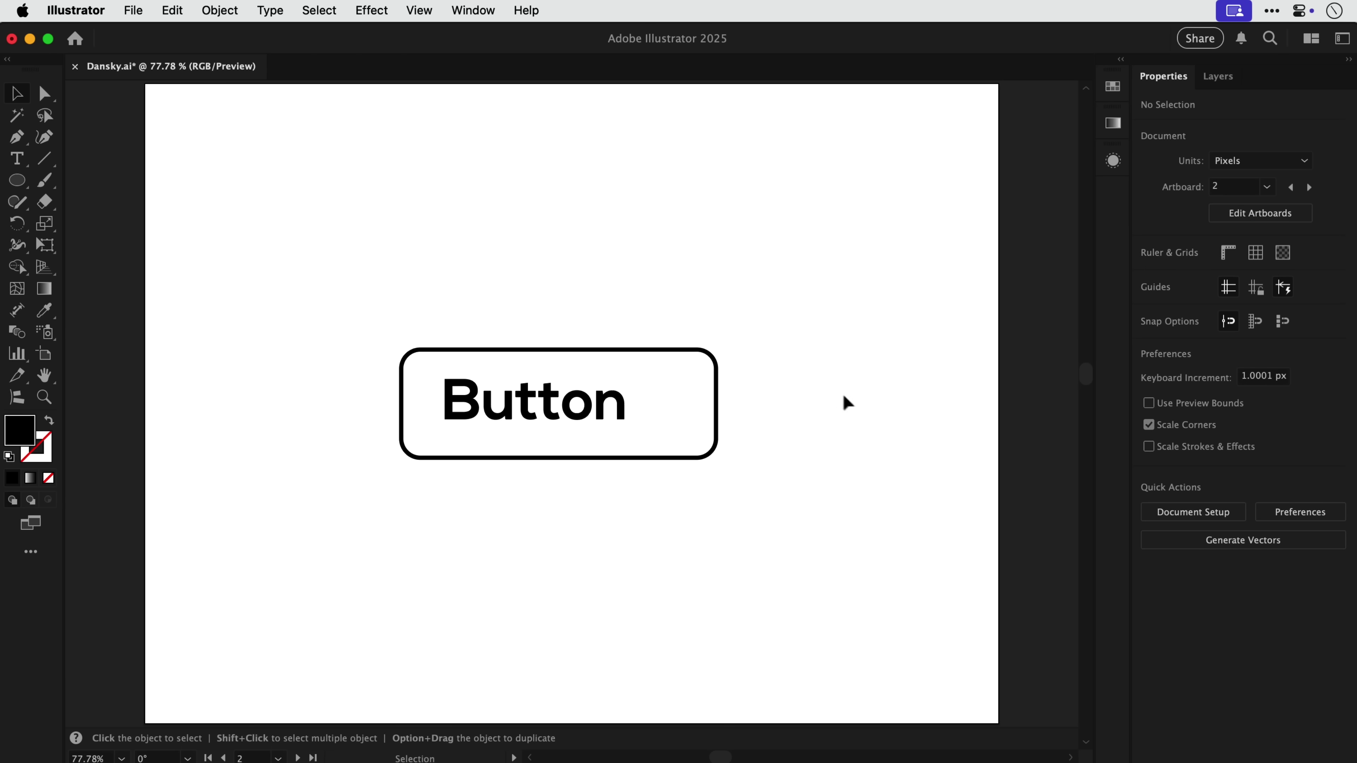
# Step: Select the rounded rectangle and 'Button' text and align them to horizontal centre
pyautogui.moveTo(361, 305); pyautogui.dragTo(756, 493)
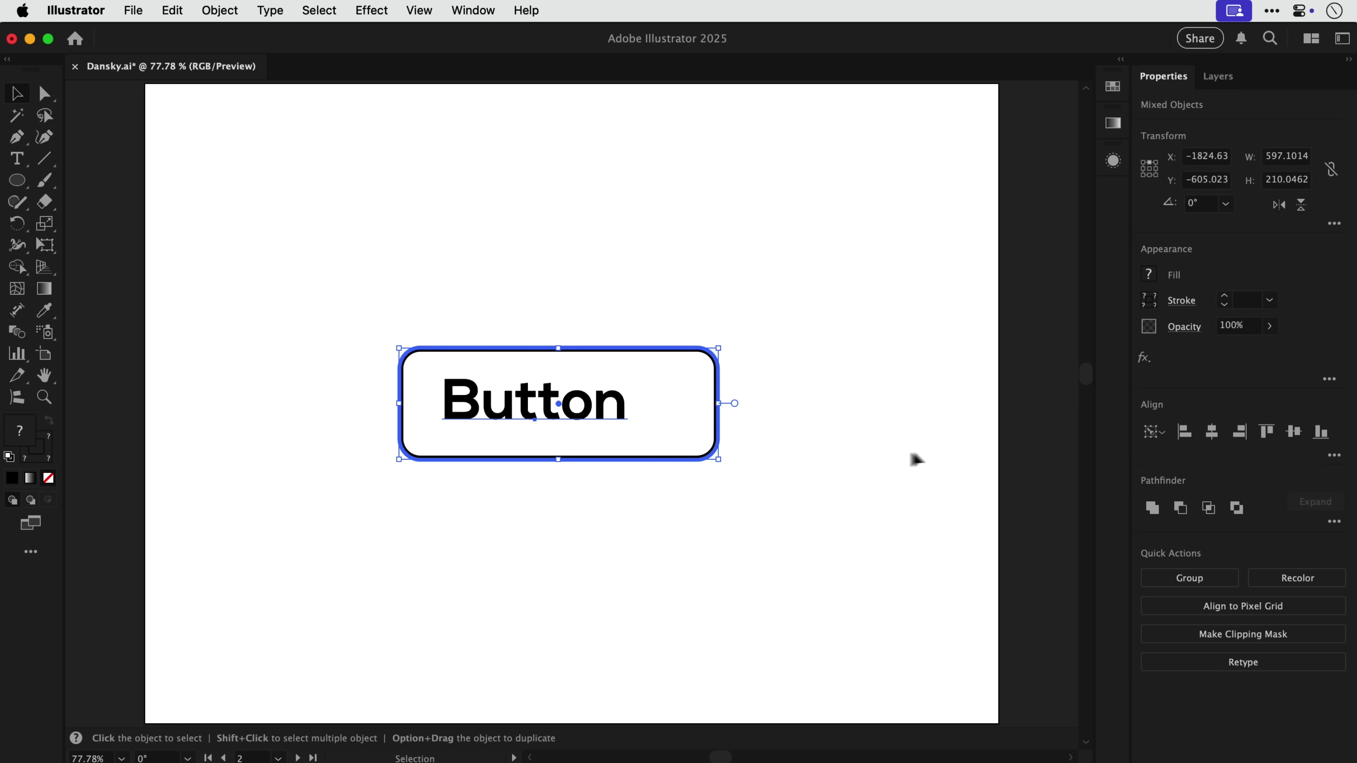
pyautogui.click(1212, 432)
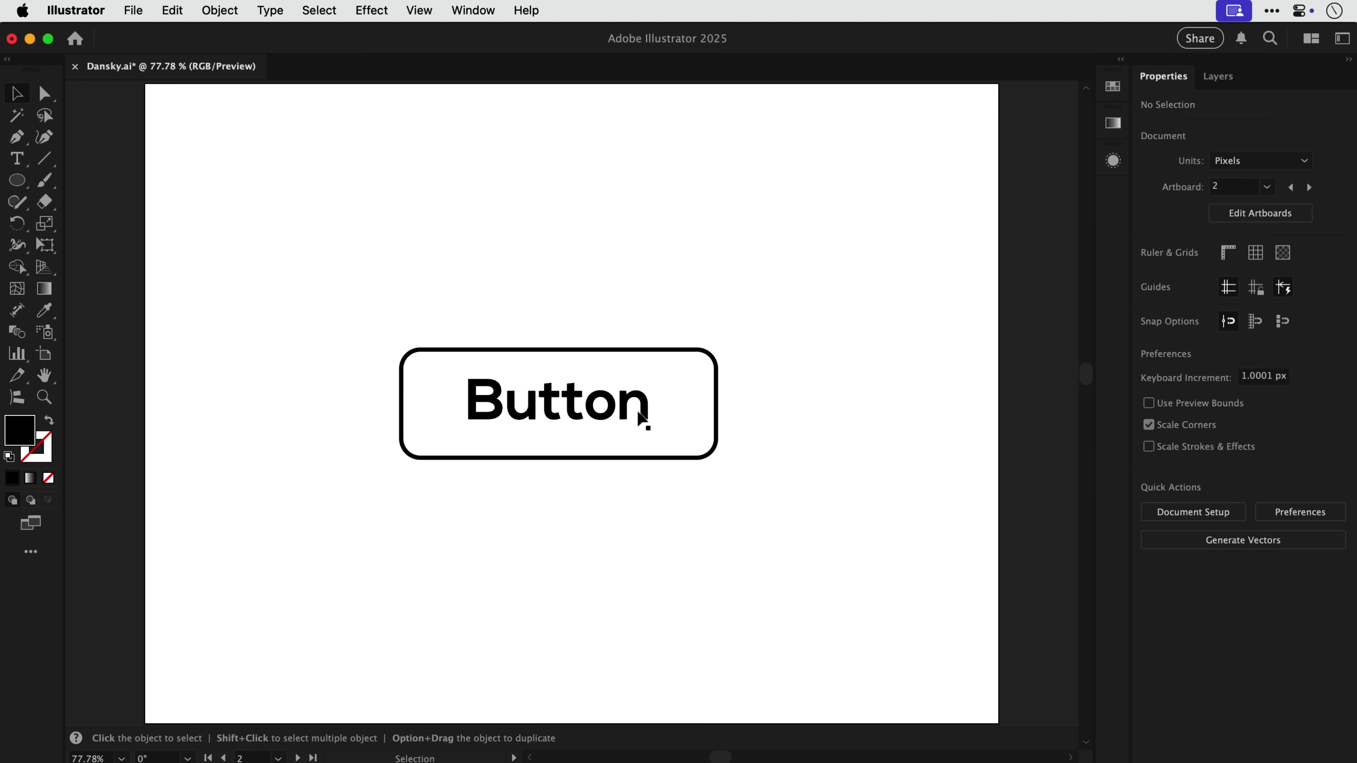
# Step: Try replacing the letter o in 'Button' with g, then undo the edit
pyautogui.click(900, 411)
pyautogui.doubleClick(637, 412)
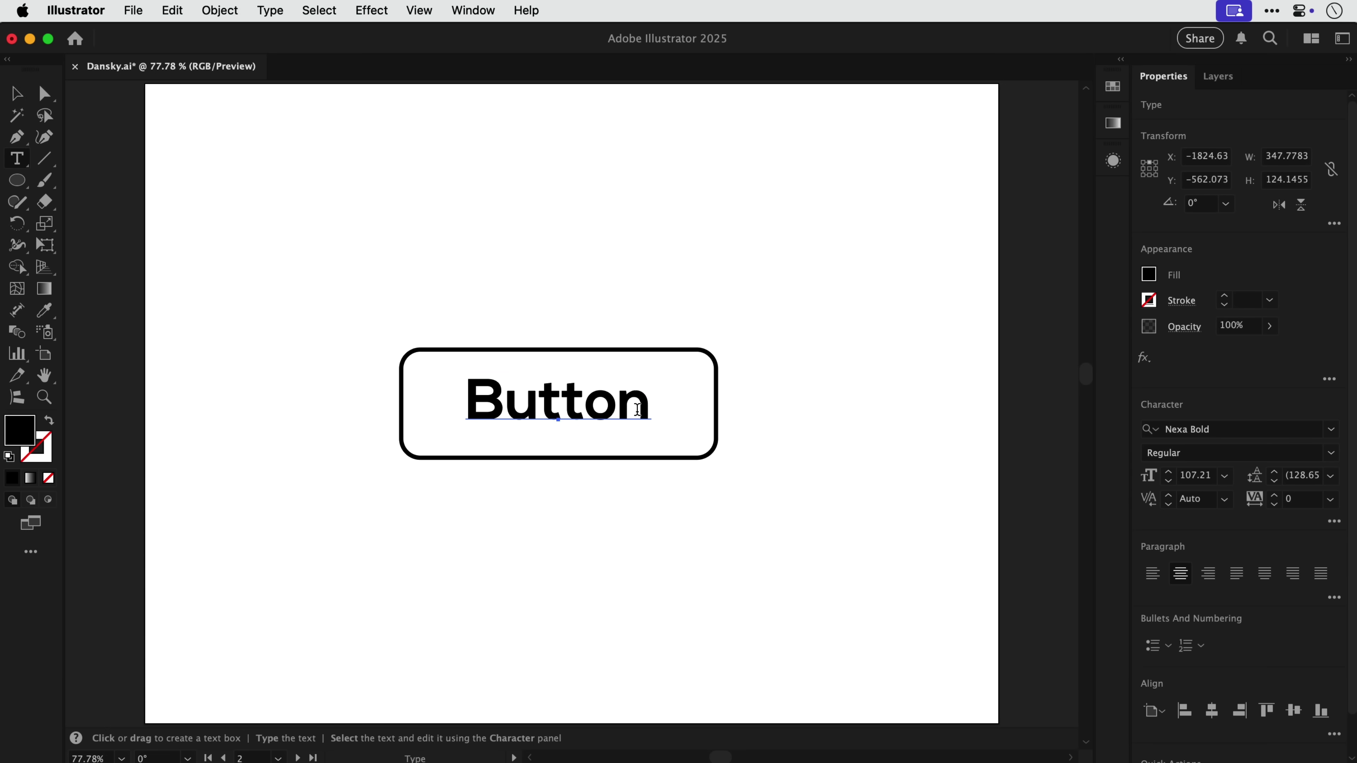
pyautogui.moveTo(592, 408); pyautogui.dragTo(602, 406)
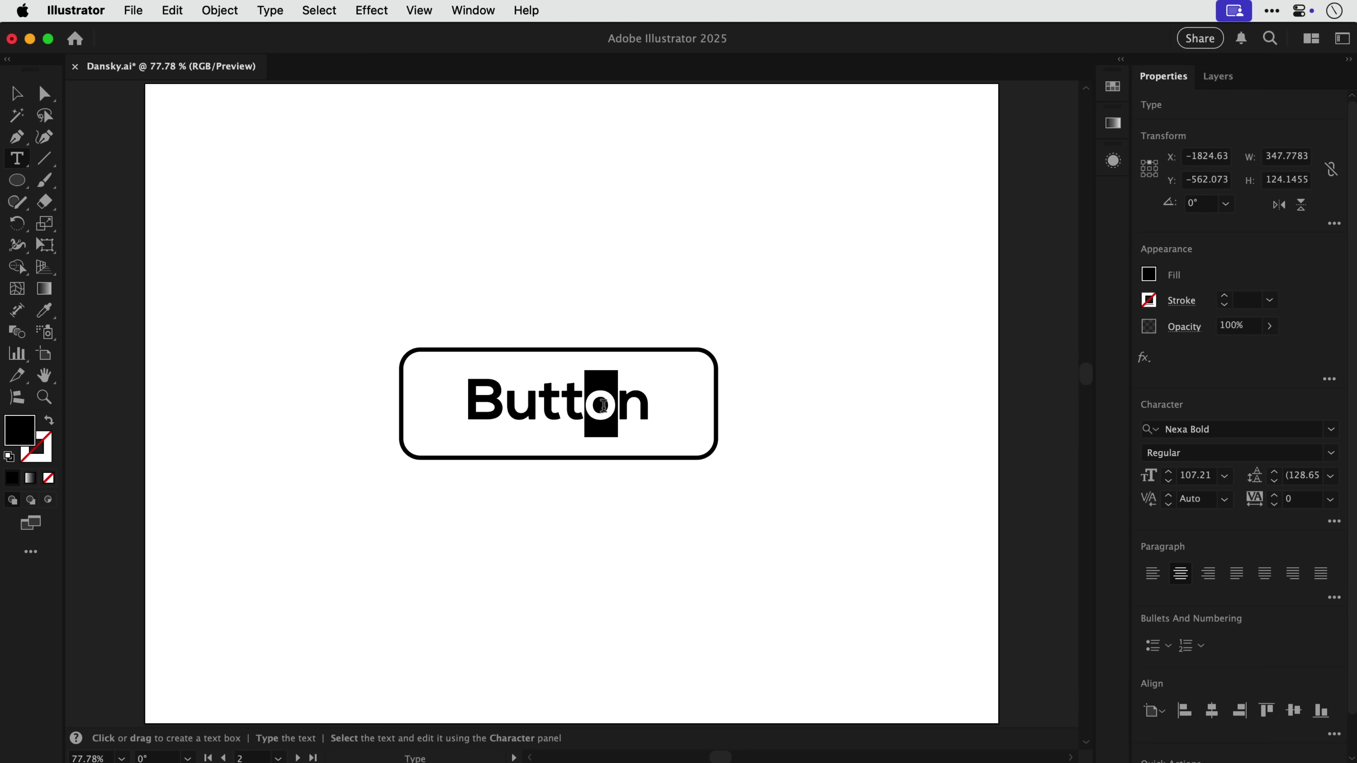
pyautogui.write('g')
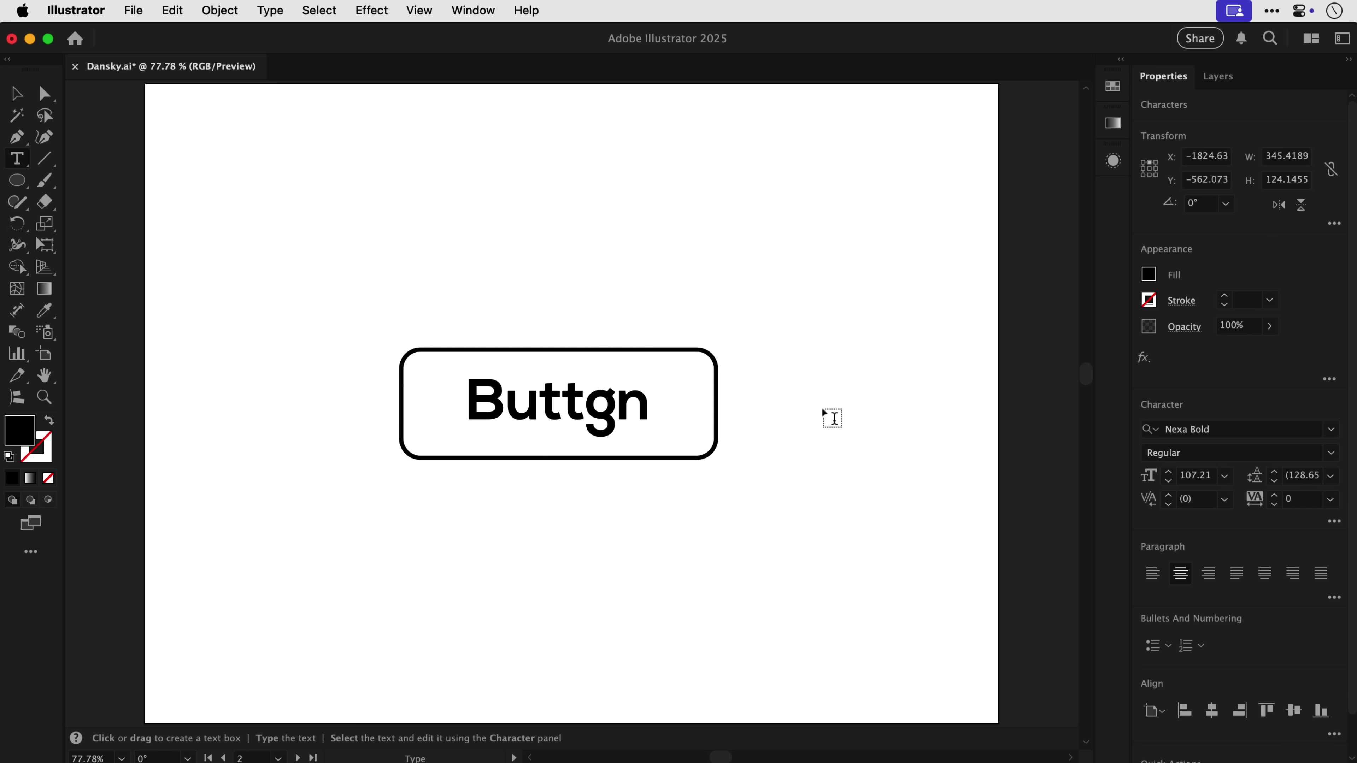
pyautogui.press('Escape')
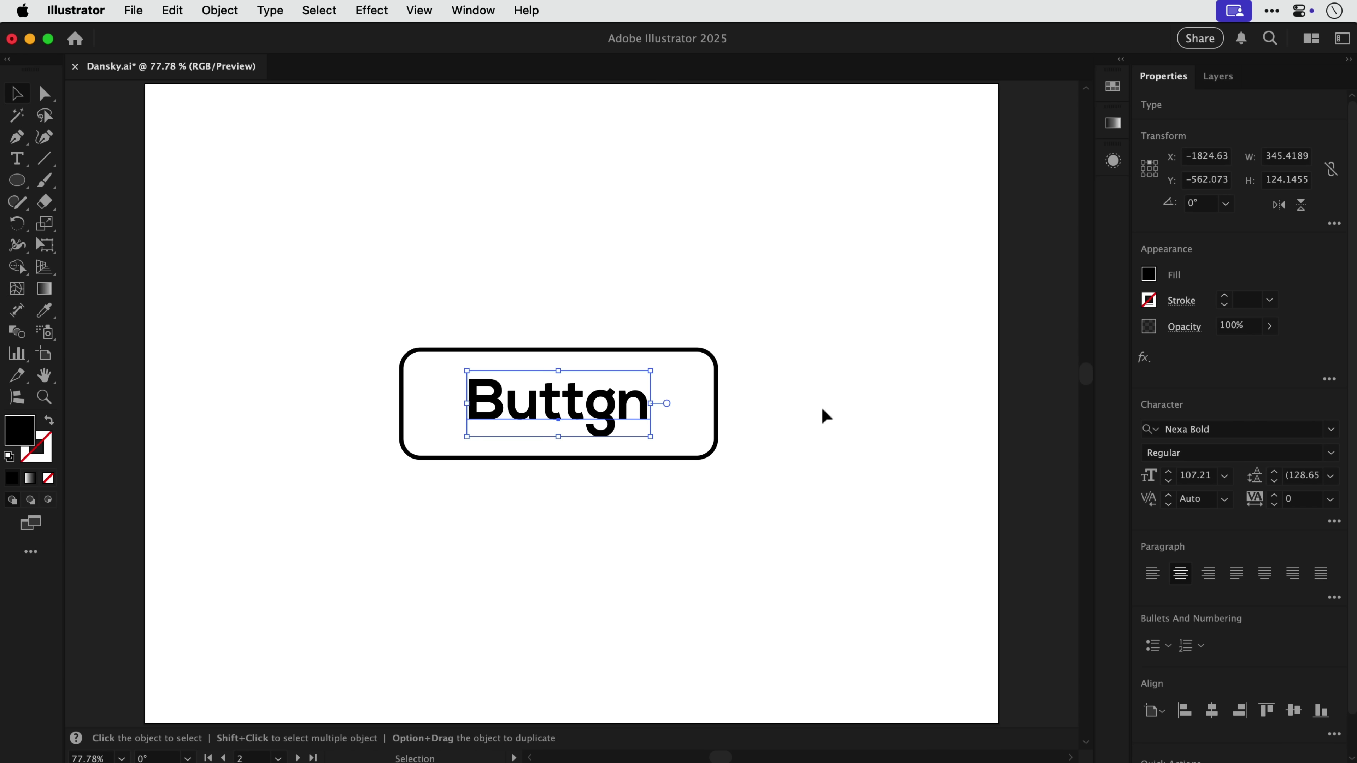
pyautogui.press('super+z')
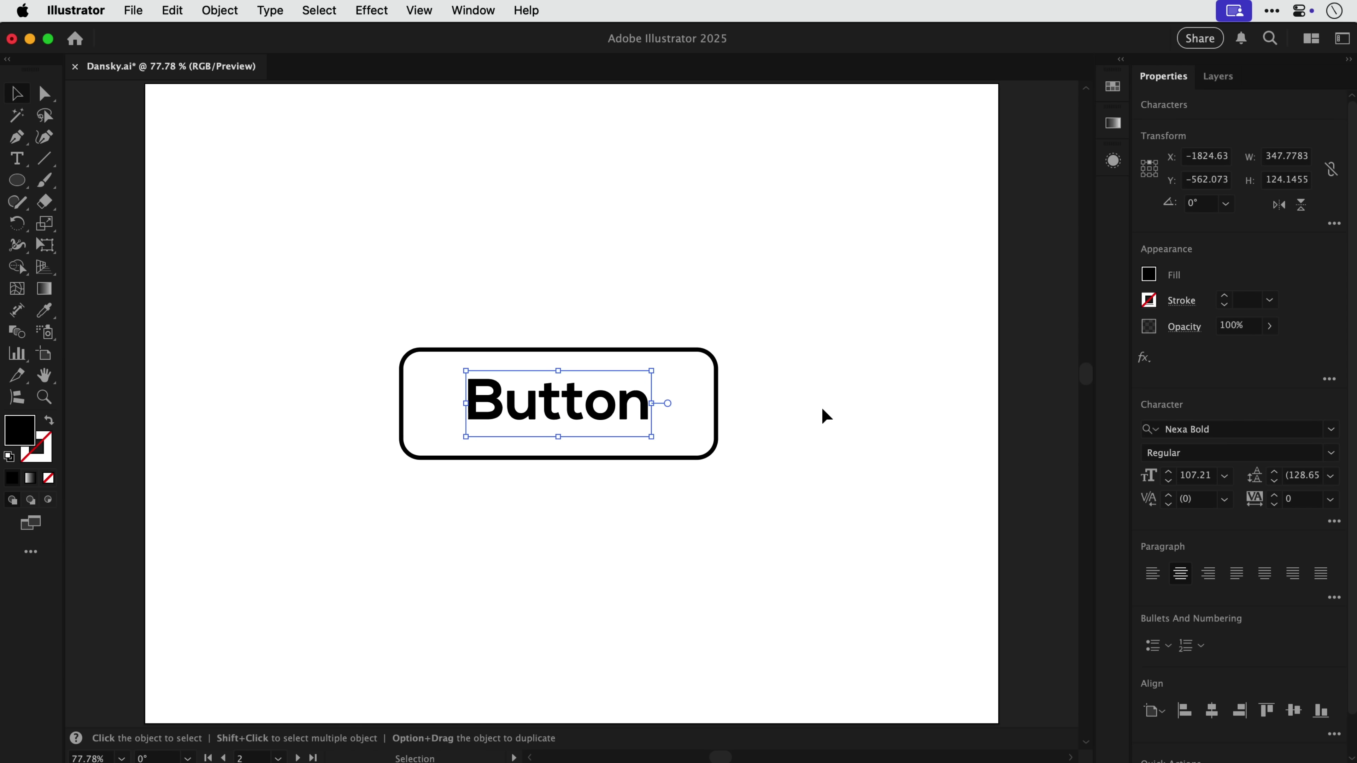
# Step: Set Align to Glyph Bounds for point text and centre 'Button' vertically in its rectangle
pyautogui.moveTo(359, 314); pyautogui.dragTo(764, 493)
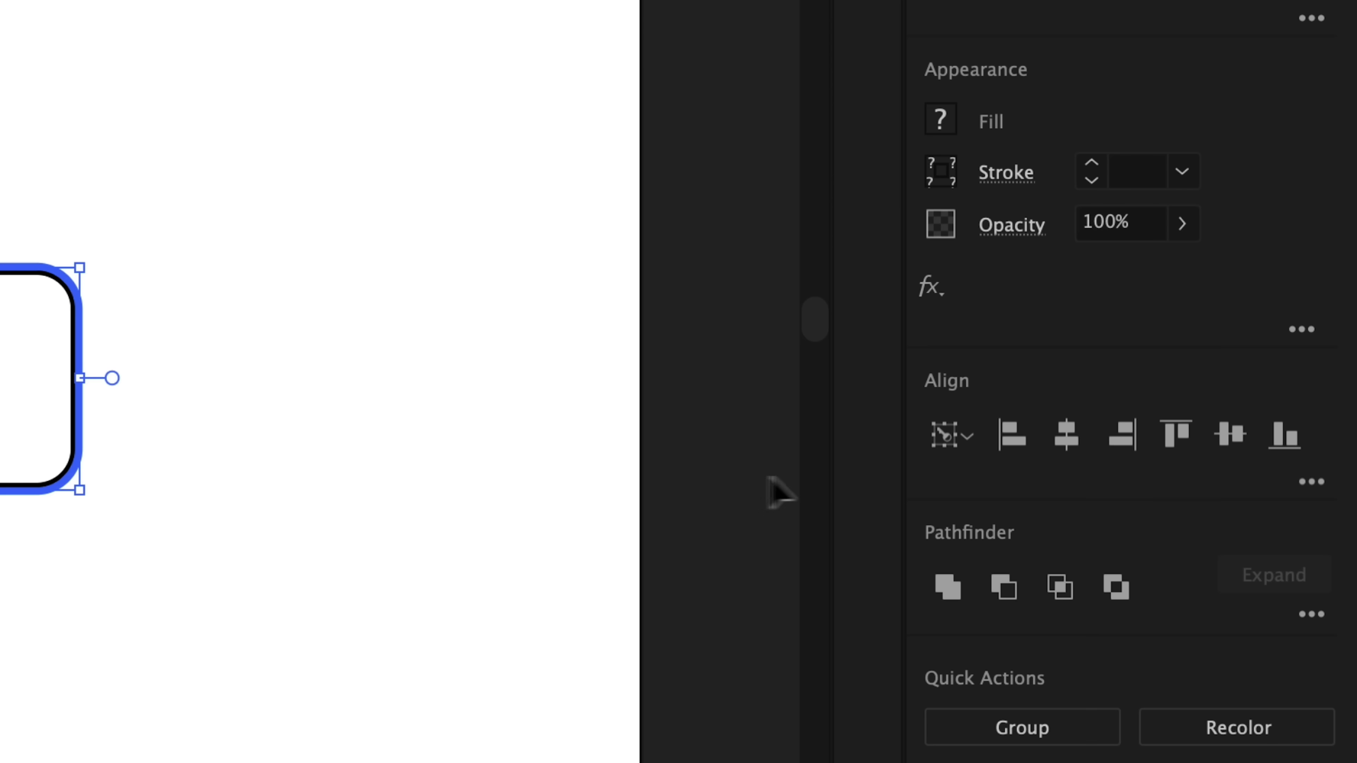
pyautogui.click(1311, 484)
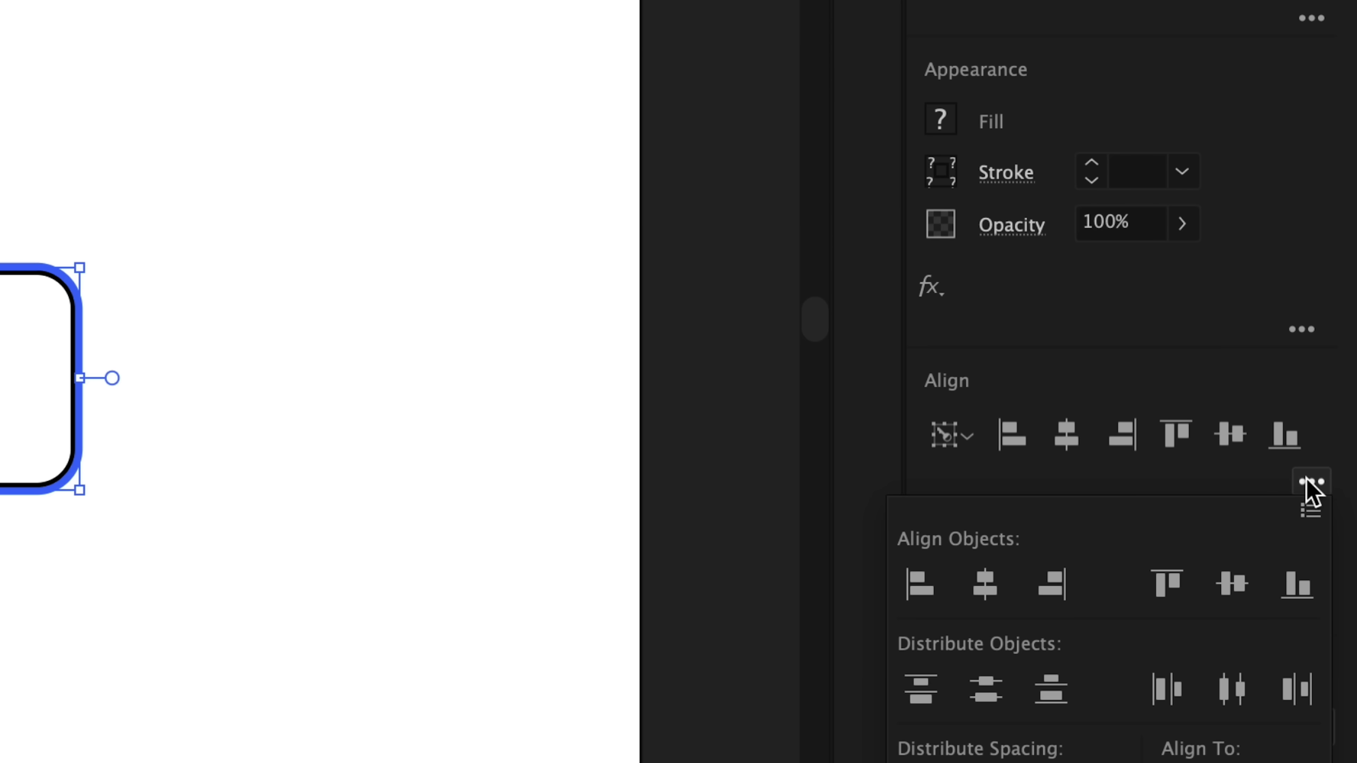
pyautogui.click(1310, 512)
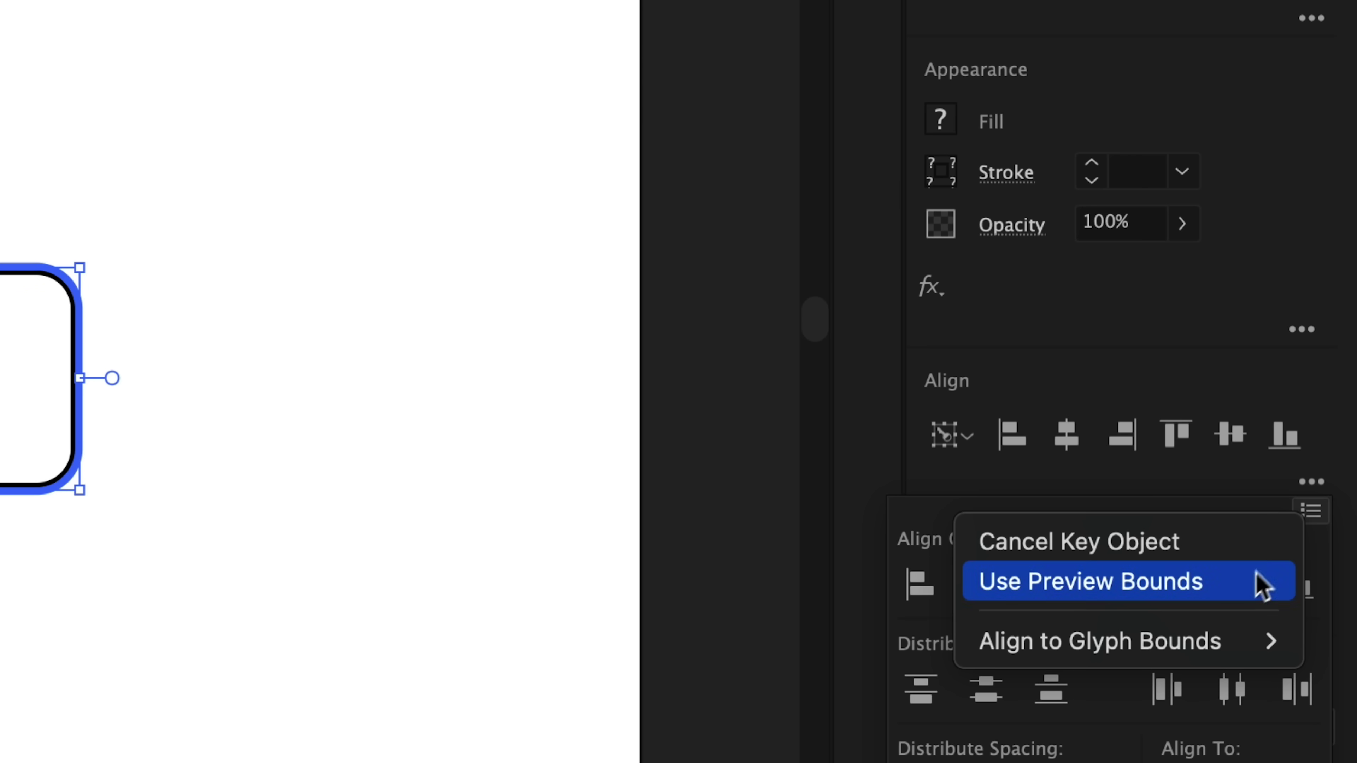
pyautogui.moveTo(1193, 645)
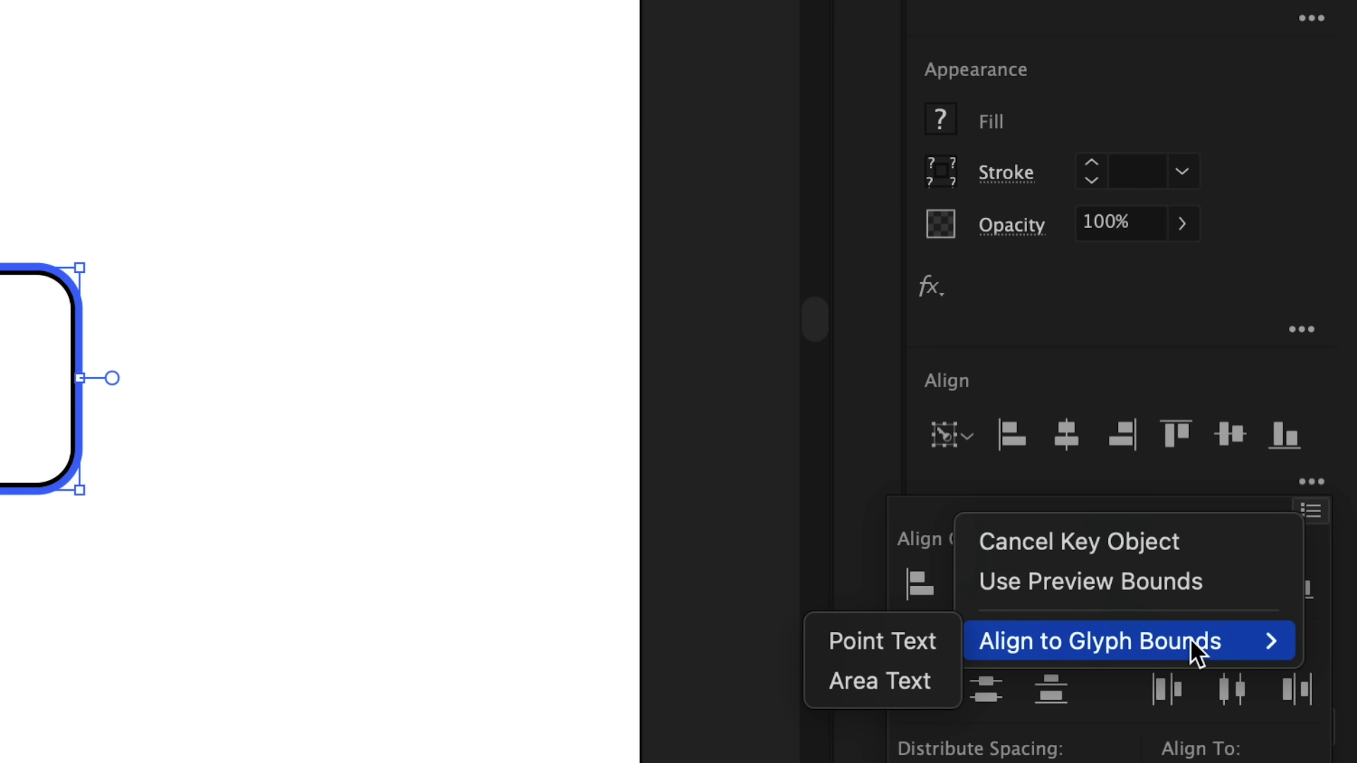
pyautogui.click(892, 647)
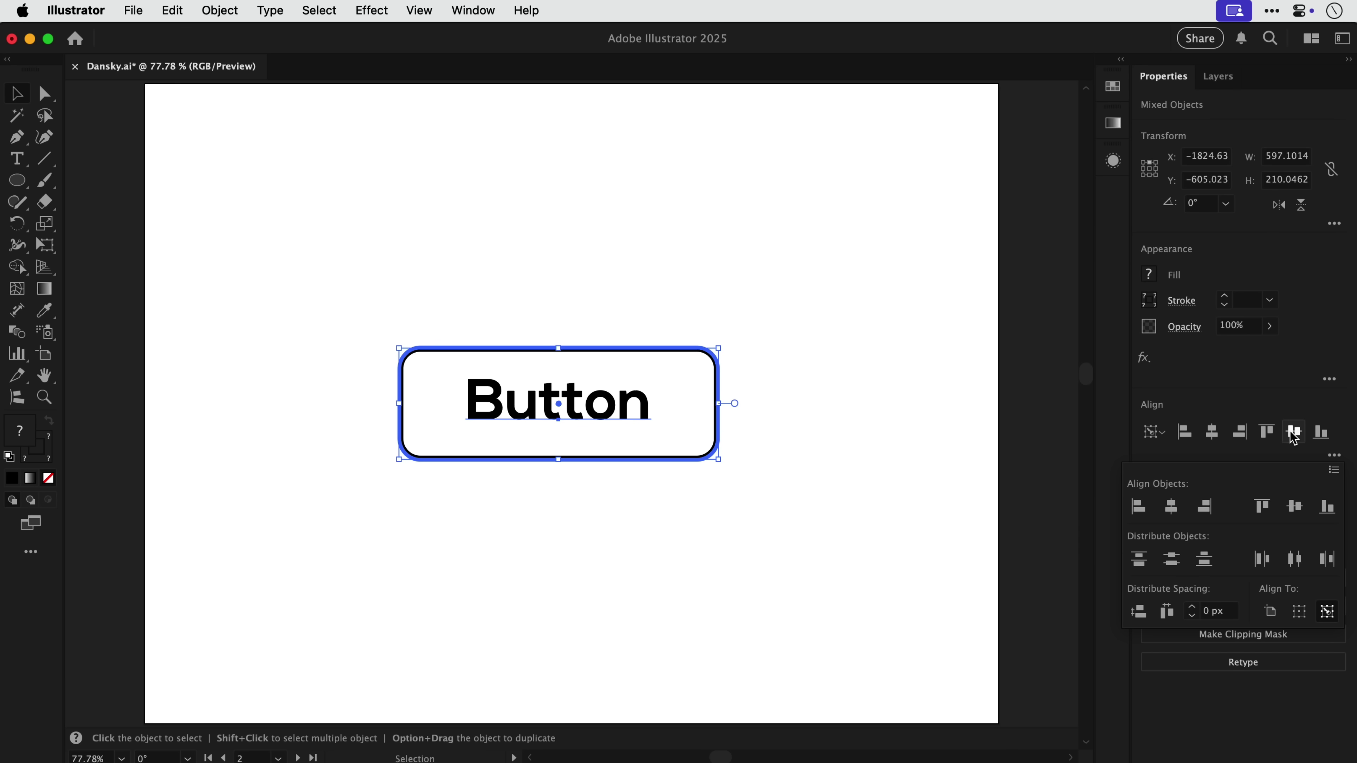
pyautogui.click(1293, 433)
pyautogui.click(1294, 433)
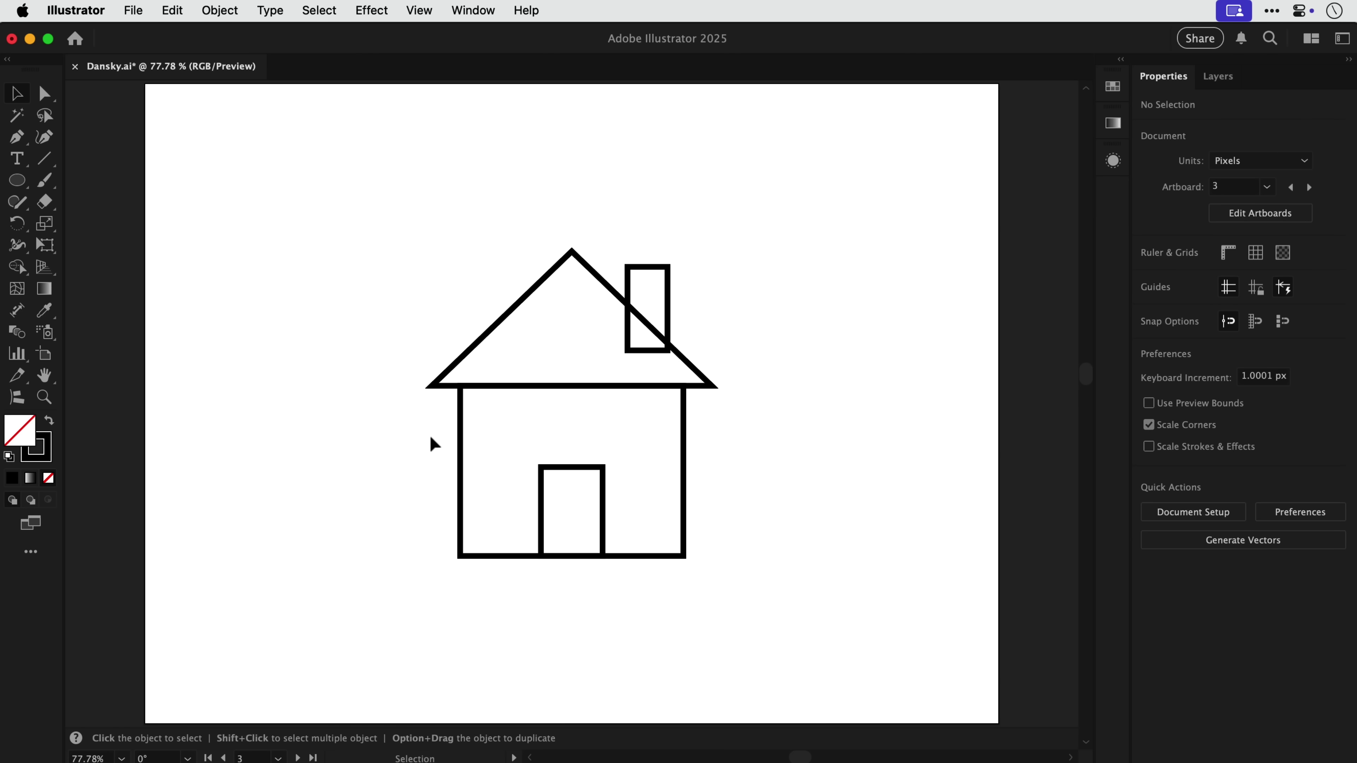
# Step: Cut the door out of the house body with Pathfinder Minus Front
pyautogui.moveTo(430, 437); pyautogui.dragTo(724, 595)
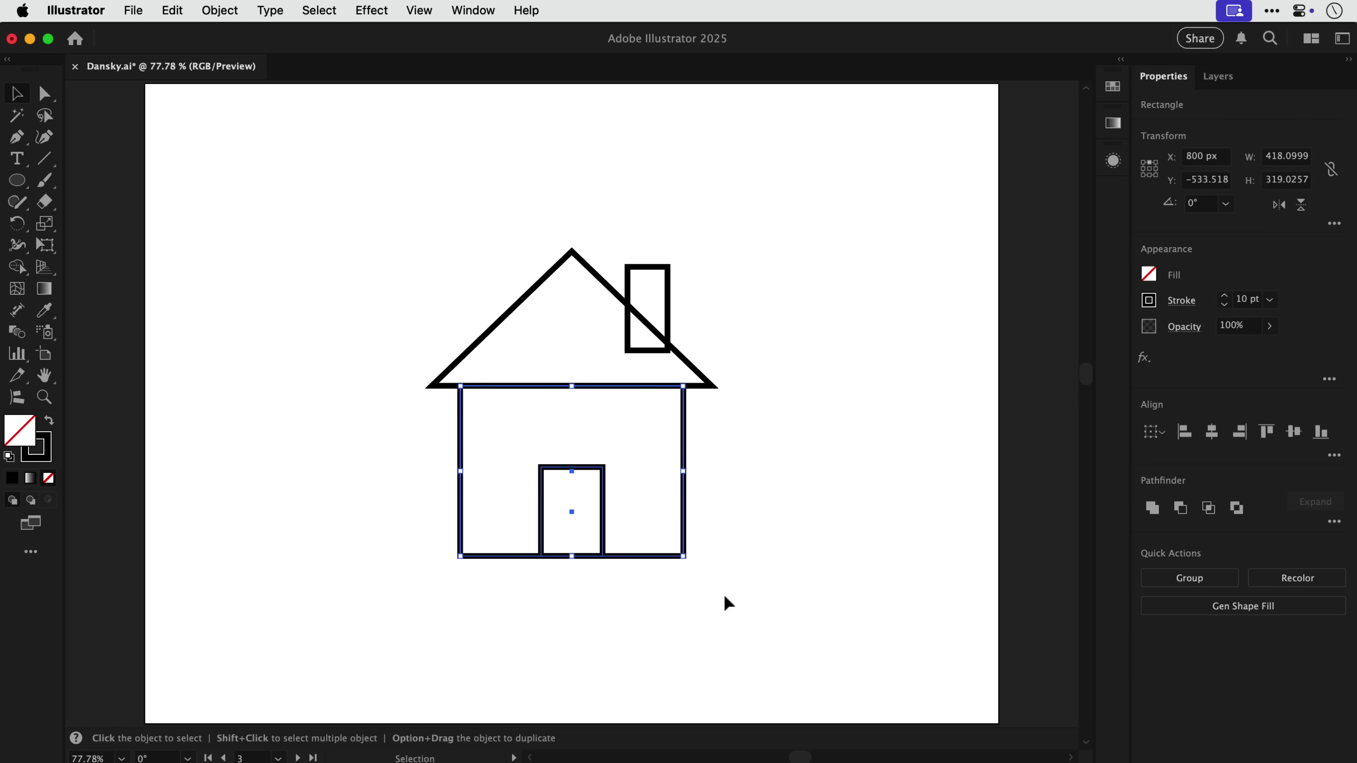
pyautogui.click(1181, 508)
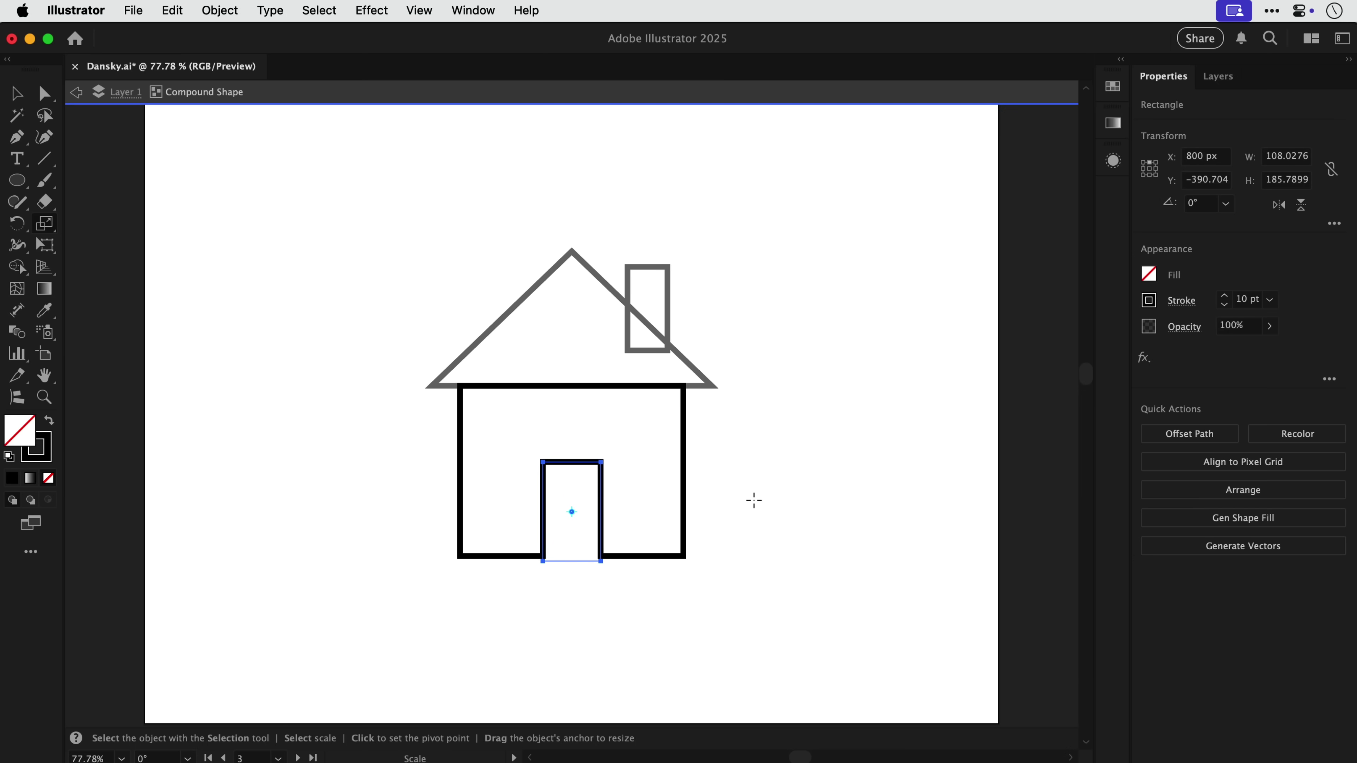
pyautogui.press('v')
pyautogui.doubleClick(753, 501)
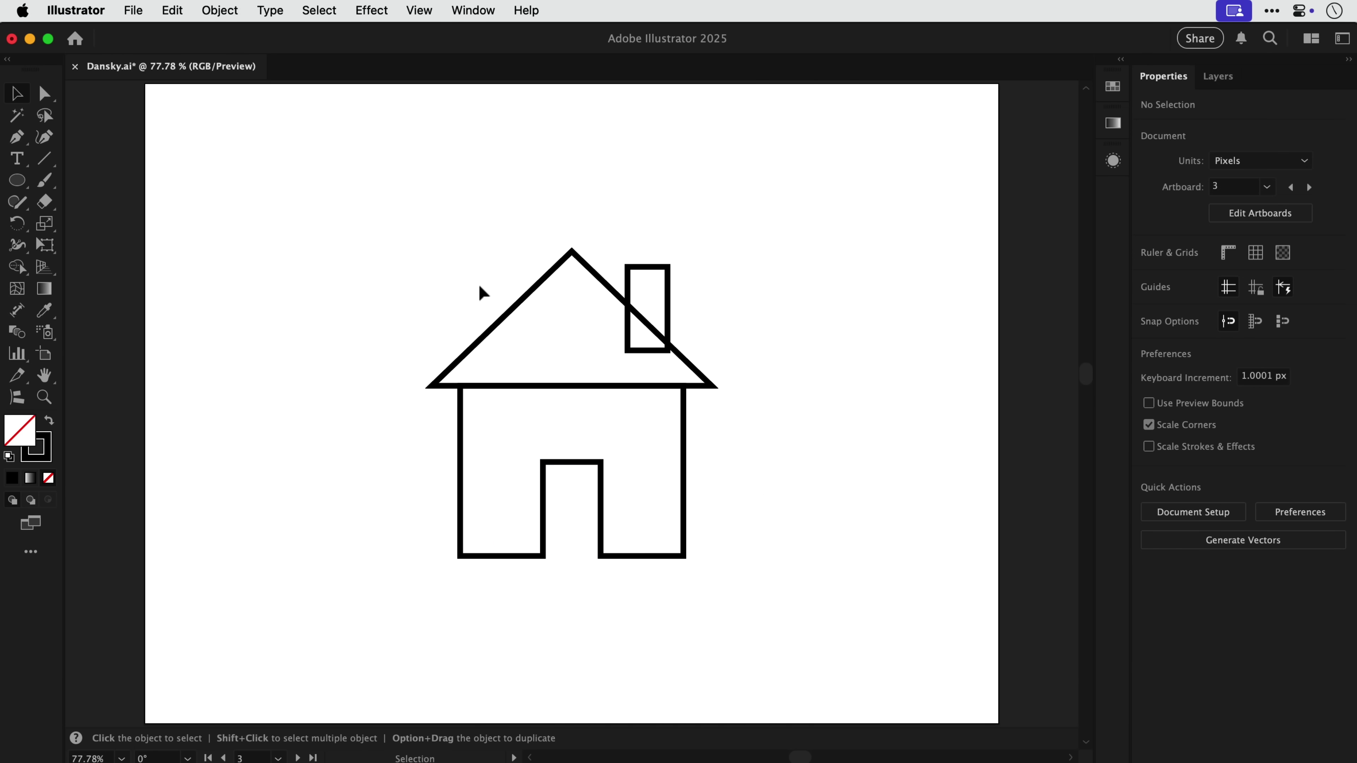
# Step: Unite all house shapes into one outline and select the chimney rectangle inside it
pyautogui.moveTo(479, 287); pyautogui.dragTo(694, 415)
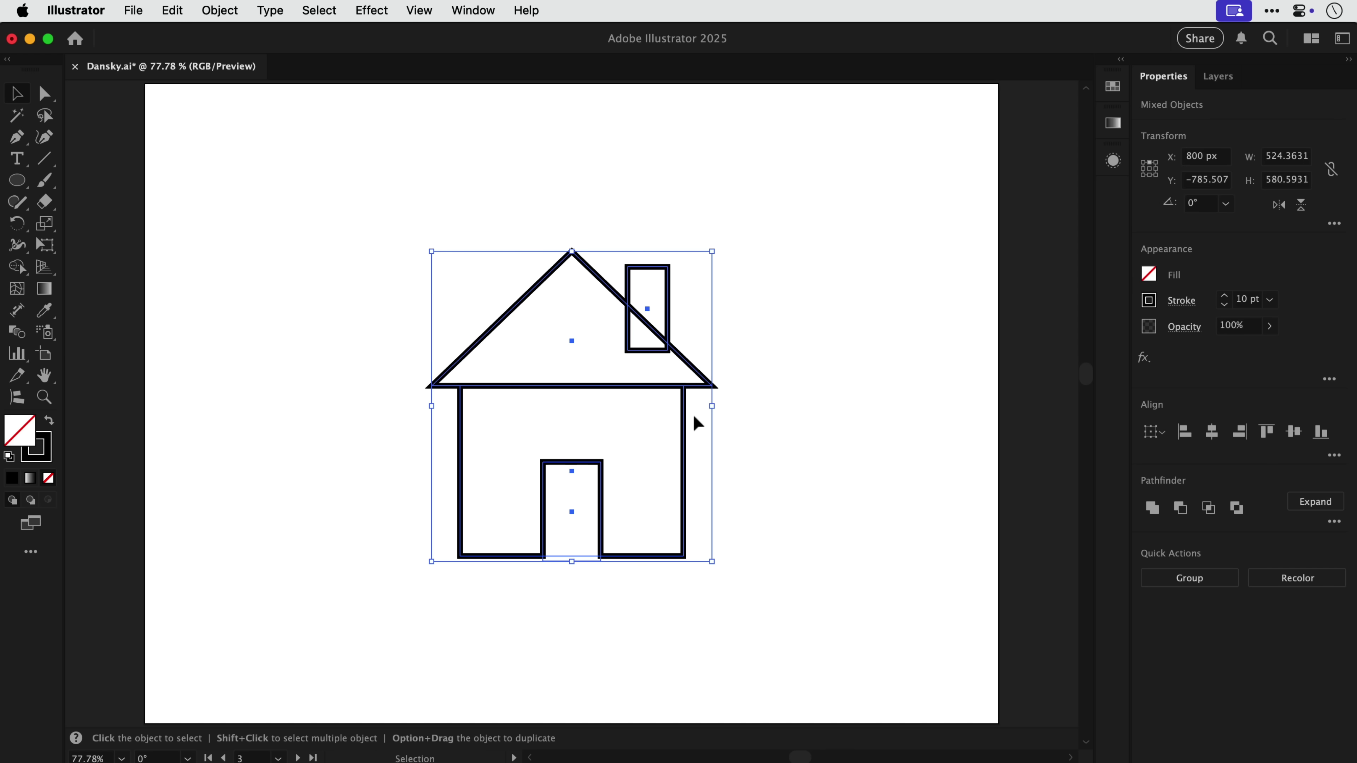
pyautogui.click(1334, 522)
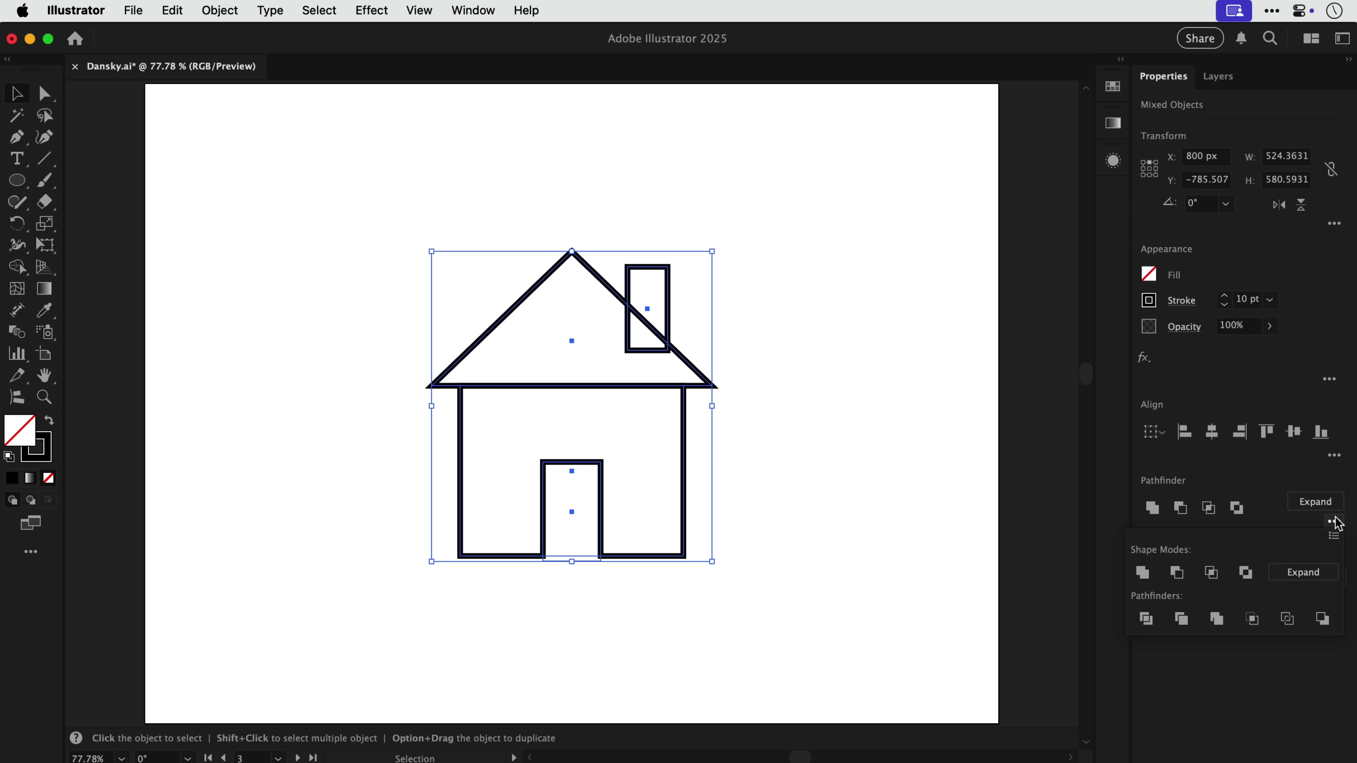
pyautogui.click(1336, 523)
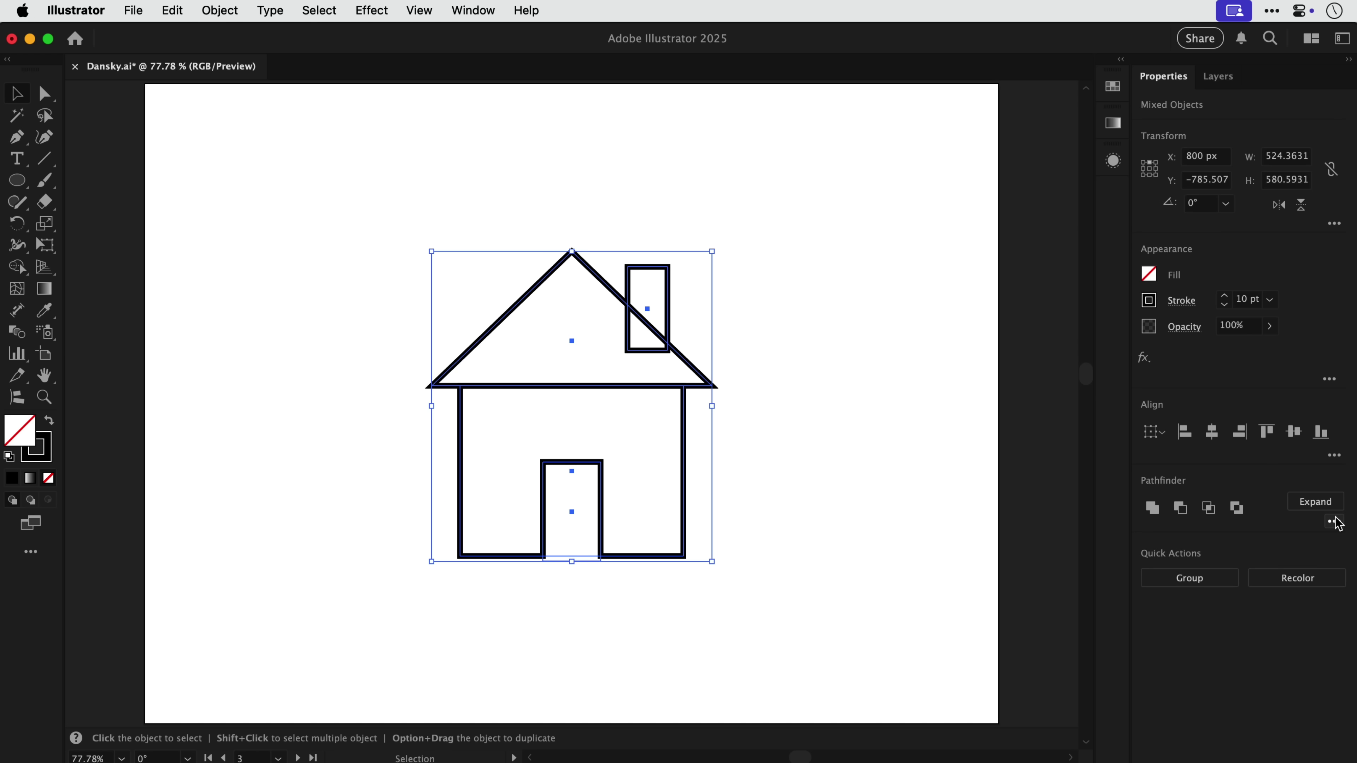
pyautogui.click(1153, 509)
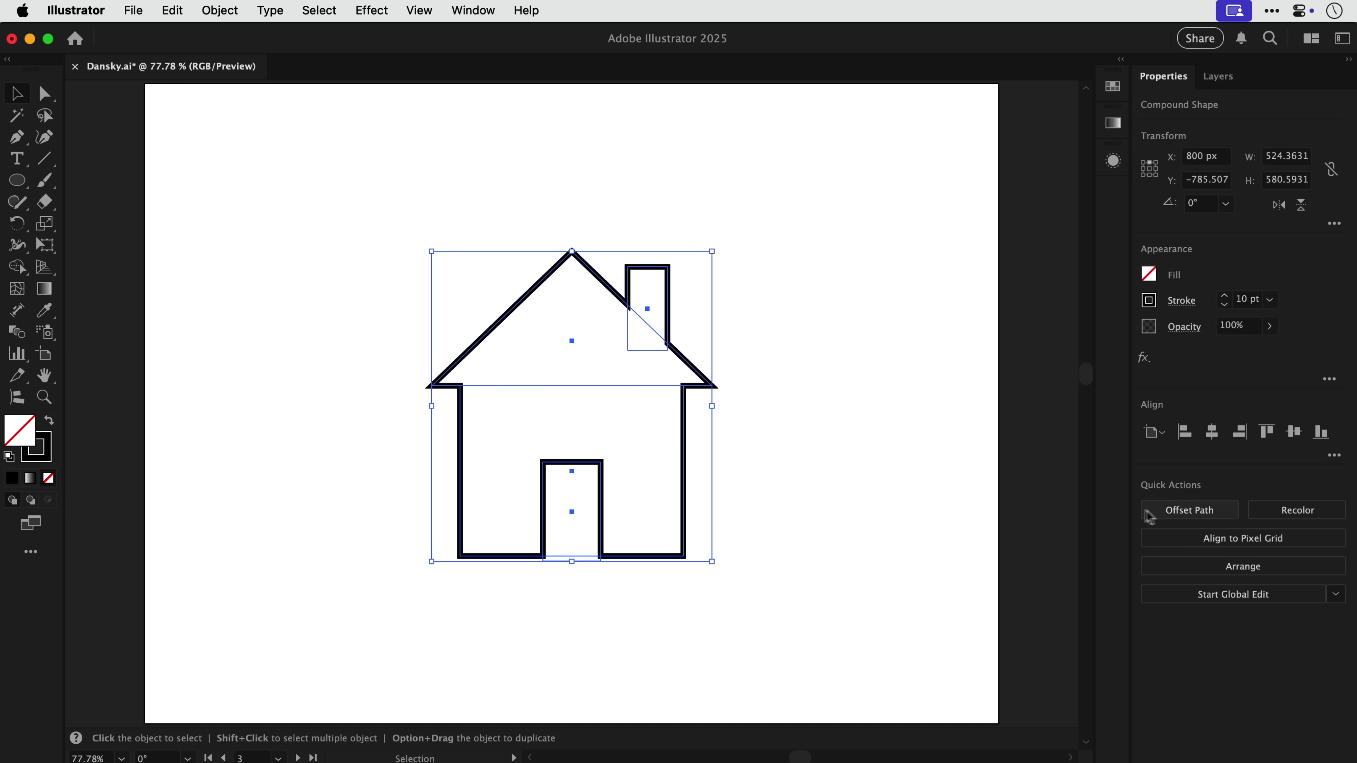
pyautogui.click(737, 454)
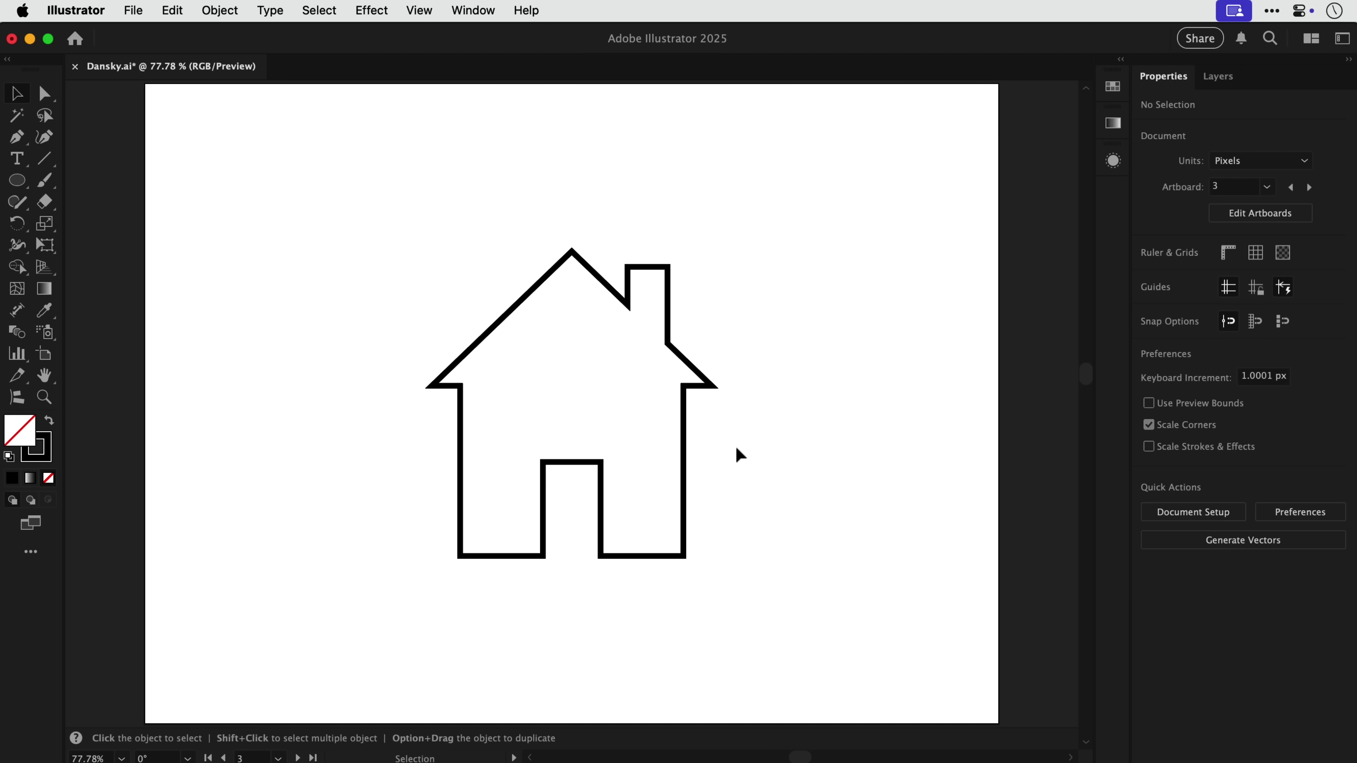
pyautogui.doubleClick(669, 321)
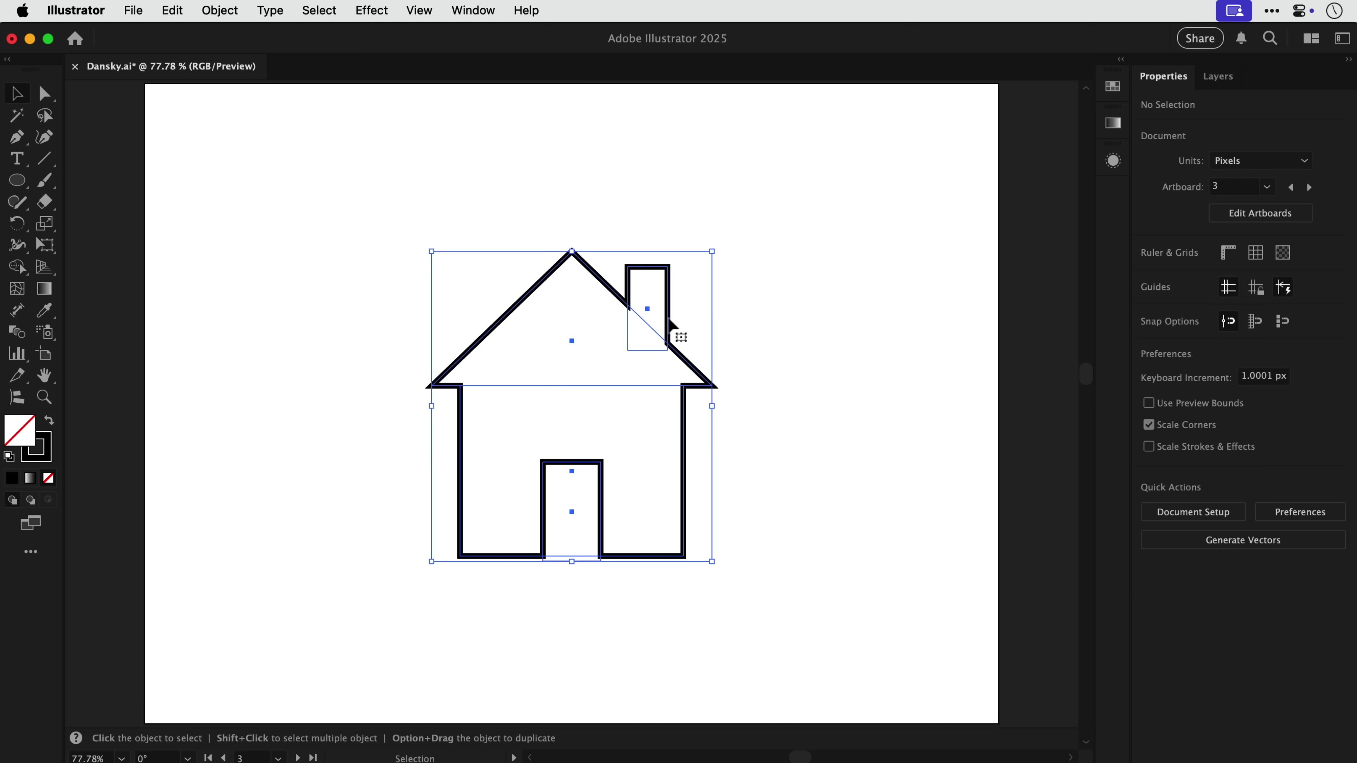
pyautogui.click(669, 322)
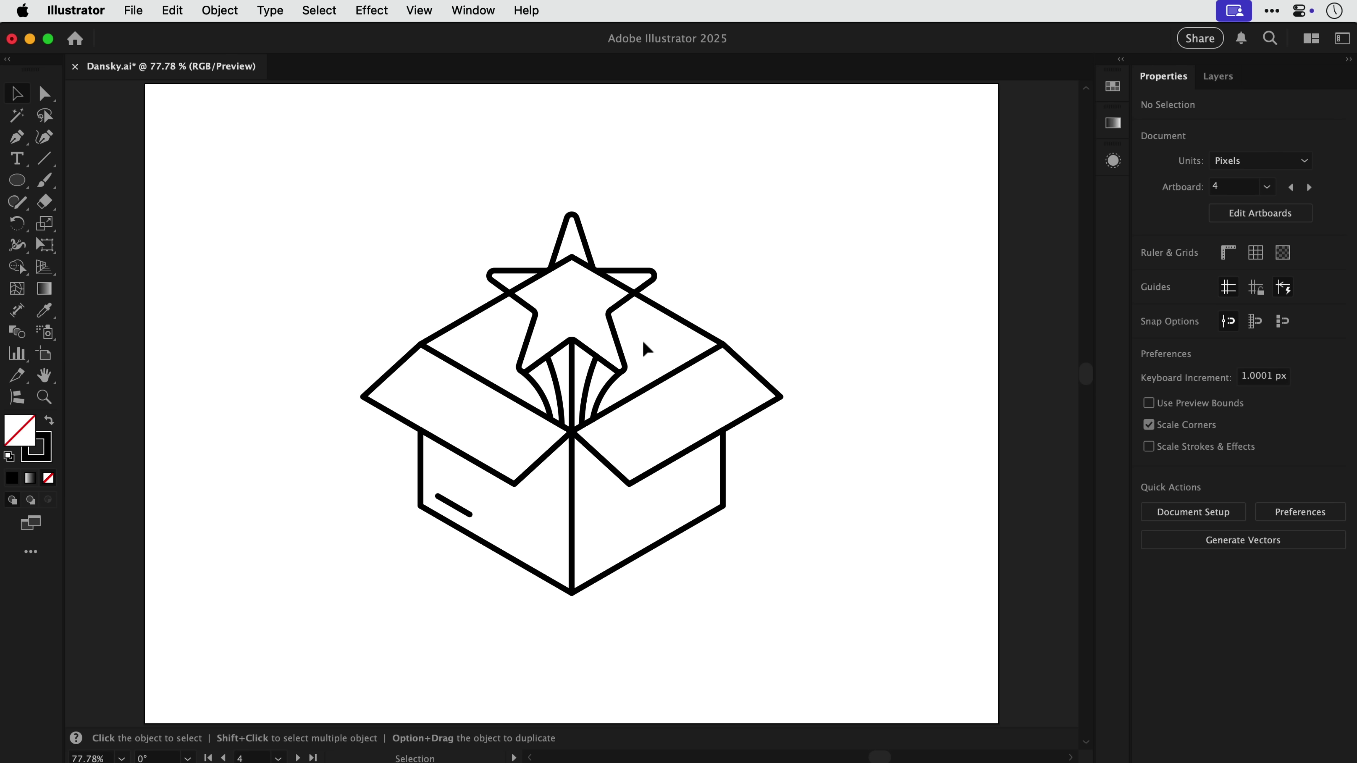
# Step: Drag the star and both box flaps apart, then undo the moves to reassemble them
pyautogui.moveTo(614, 342); pyautogui.dragTo(658, 305)
pyautogui.moveTo(651, 386); pyautogui.dragTo(712, 406)
pyautogui.moveTo(556, 451); pyautogui.dragTo(490, 496)
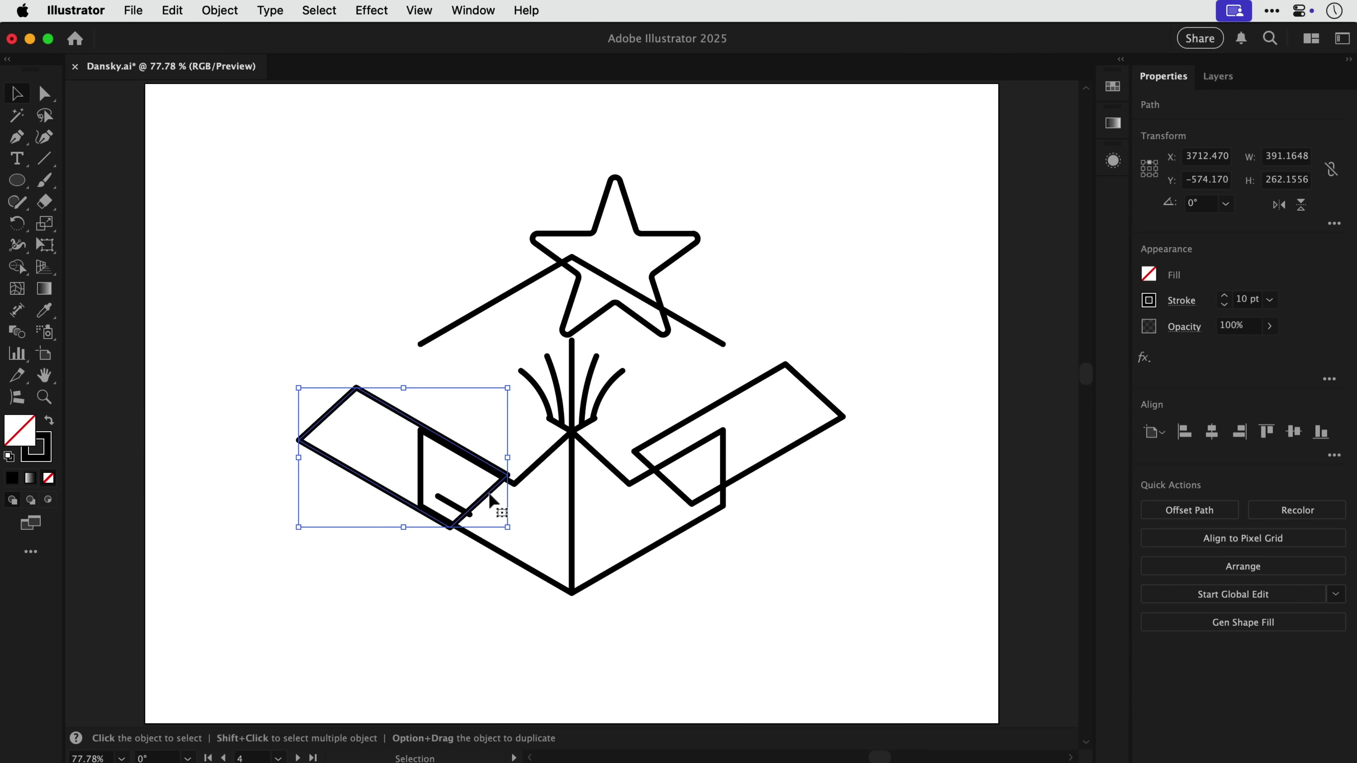
pyautogui.press('super+z')
pyautogui.press('super+z')
pyautogui.press('super+z')
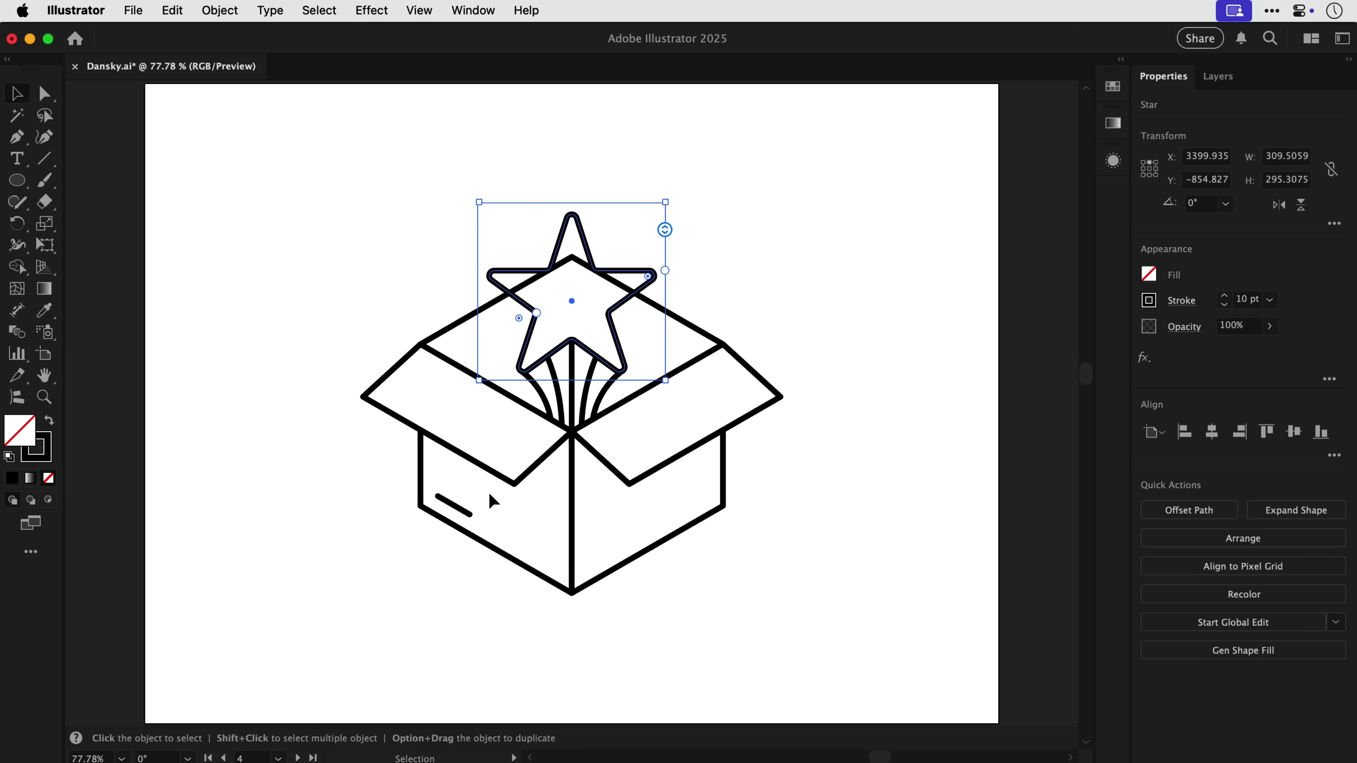
pyautogui.click(489, 493)
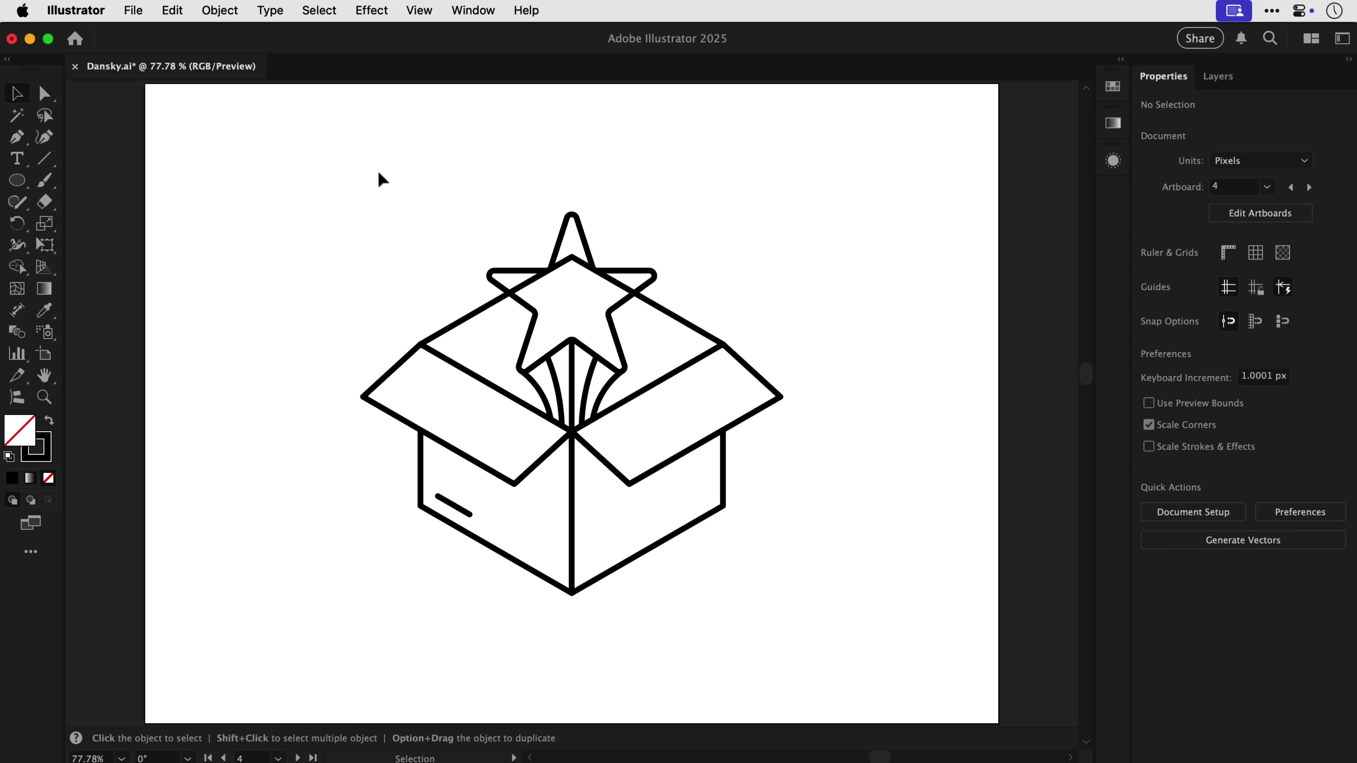
# Step: With Shape Builder, merge the star regions, both box flaps and the front faces
pyautogui.moveTo(378, 172); pyautogui.dragTo(760, 617)
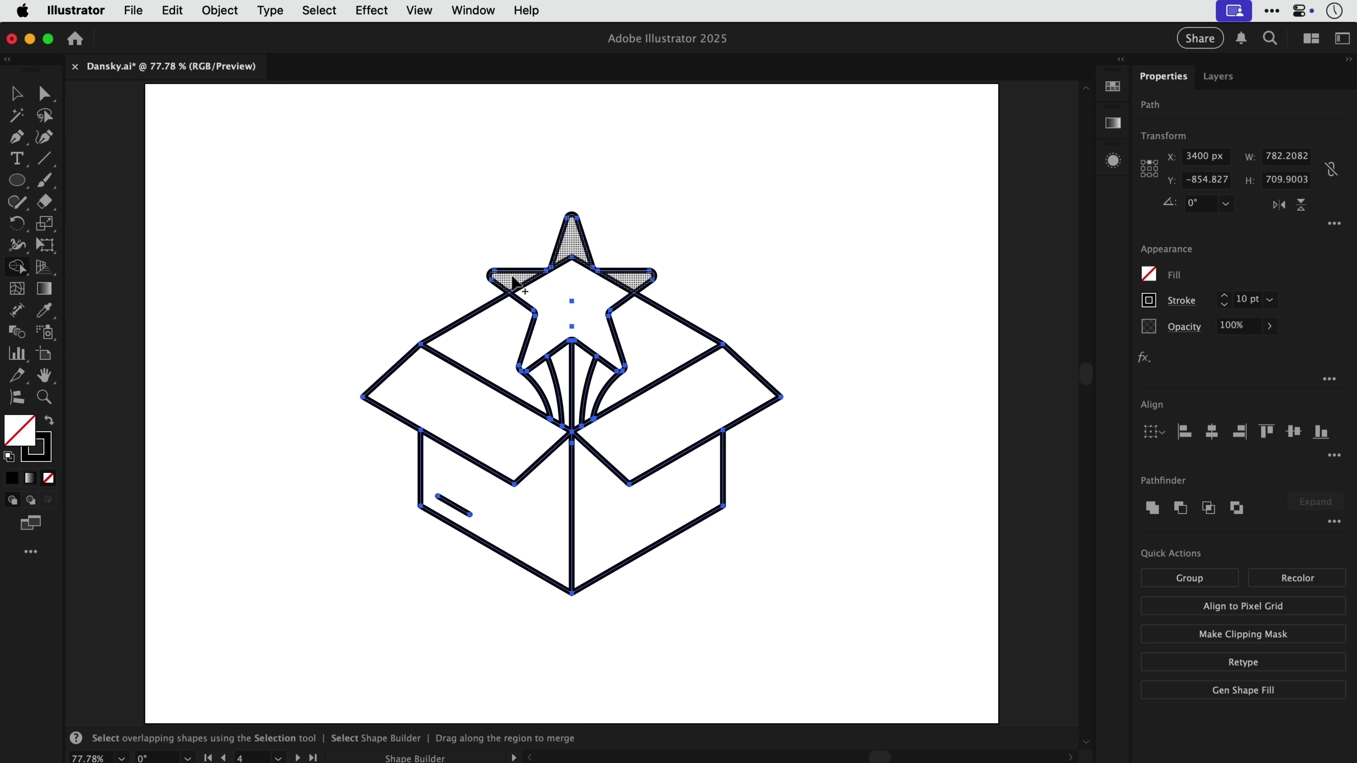
pyautogui.moveTo(512, 277); pyautogui.dragTo(555, 317)
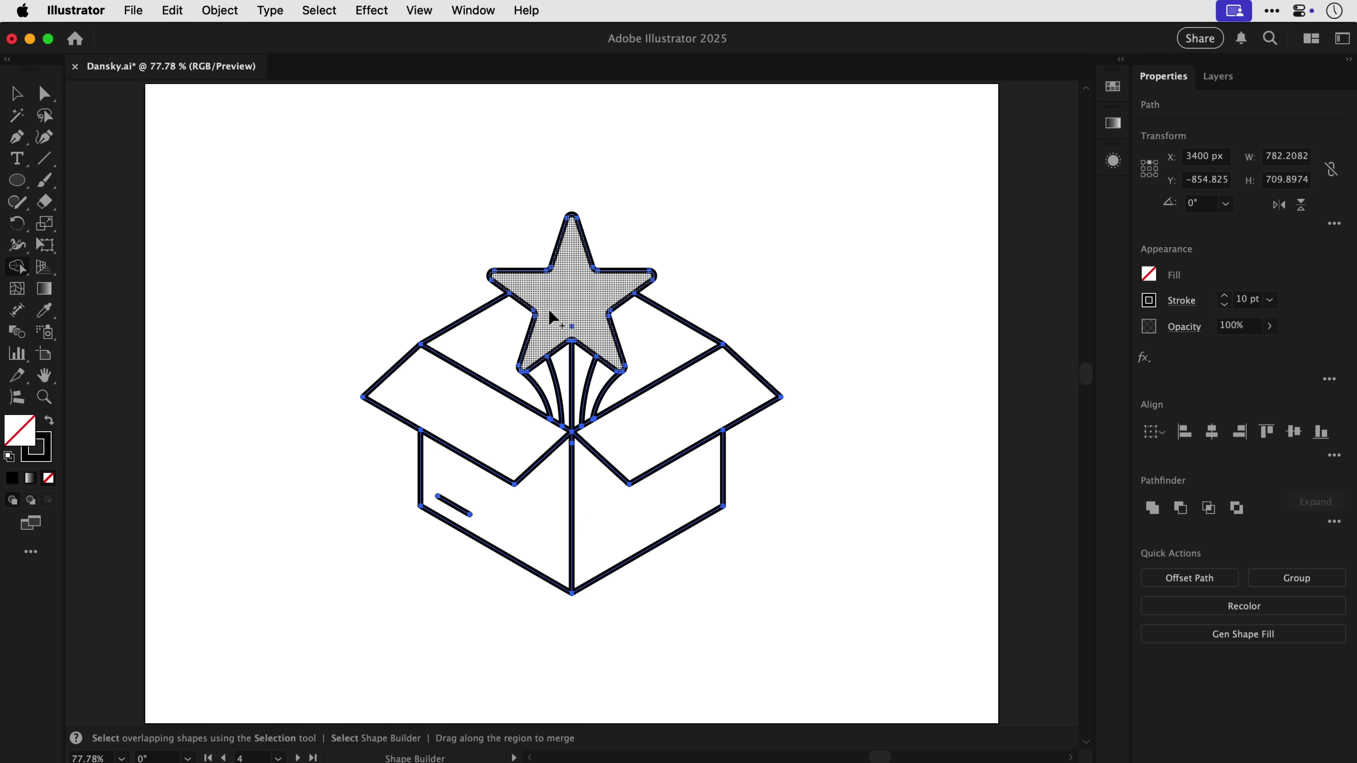
pyautogui.click(494, 344)
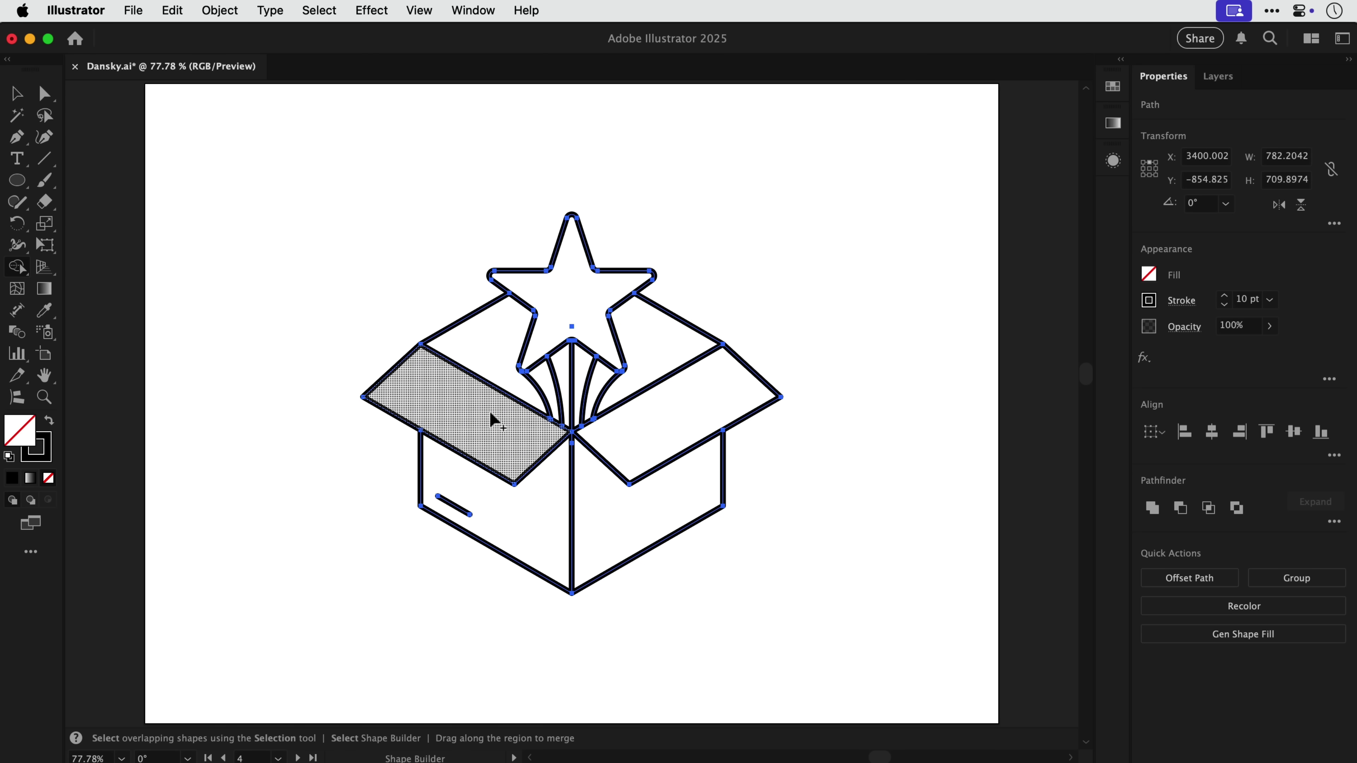
pyautogui.click(534, 495)
pyautogui.click(594, 495)
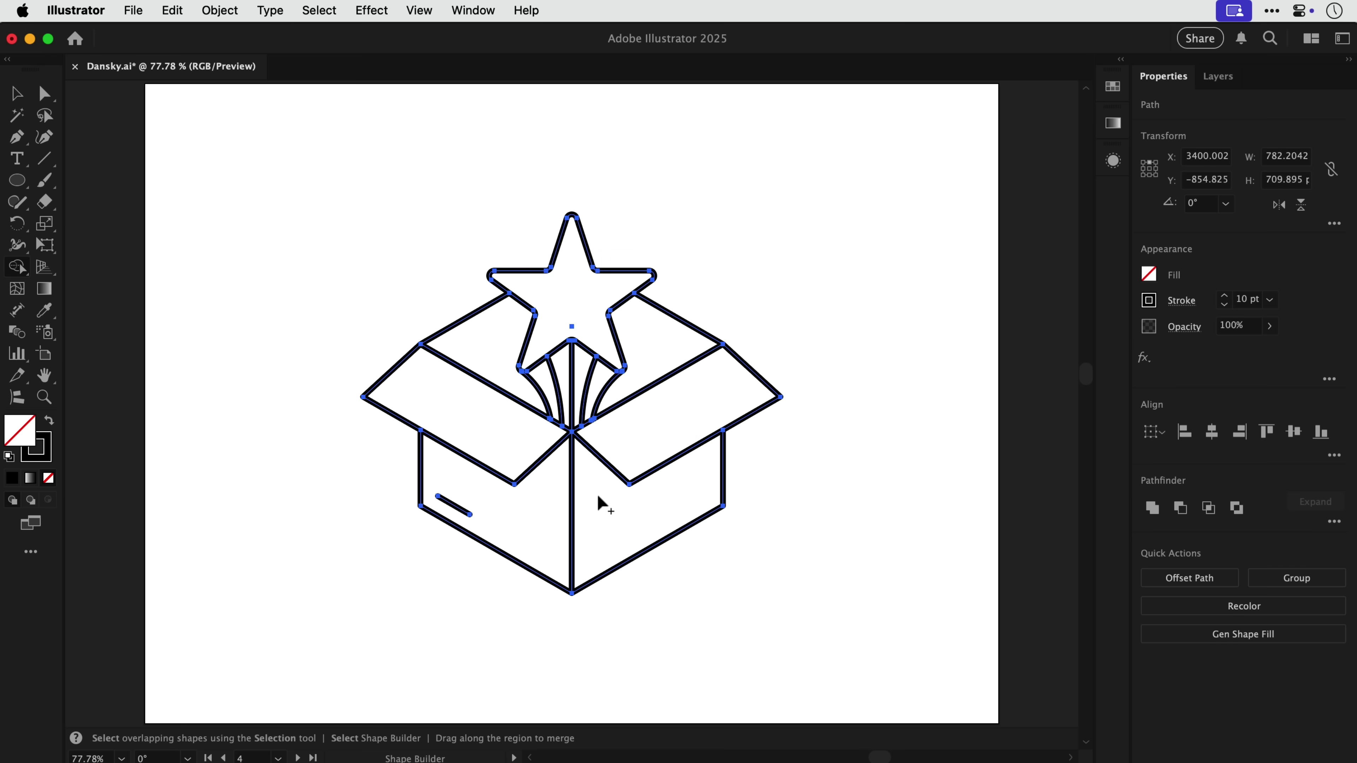
pyautogui.click(635, 451)
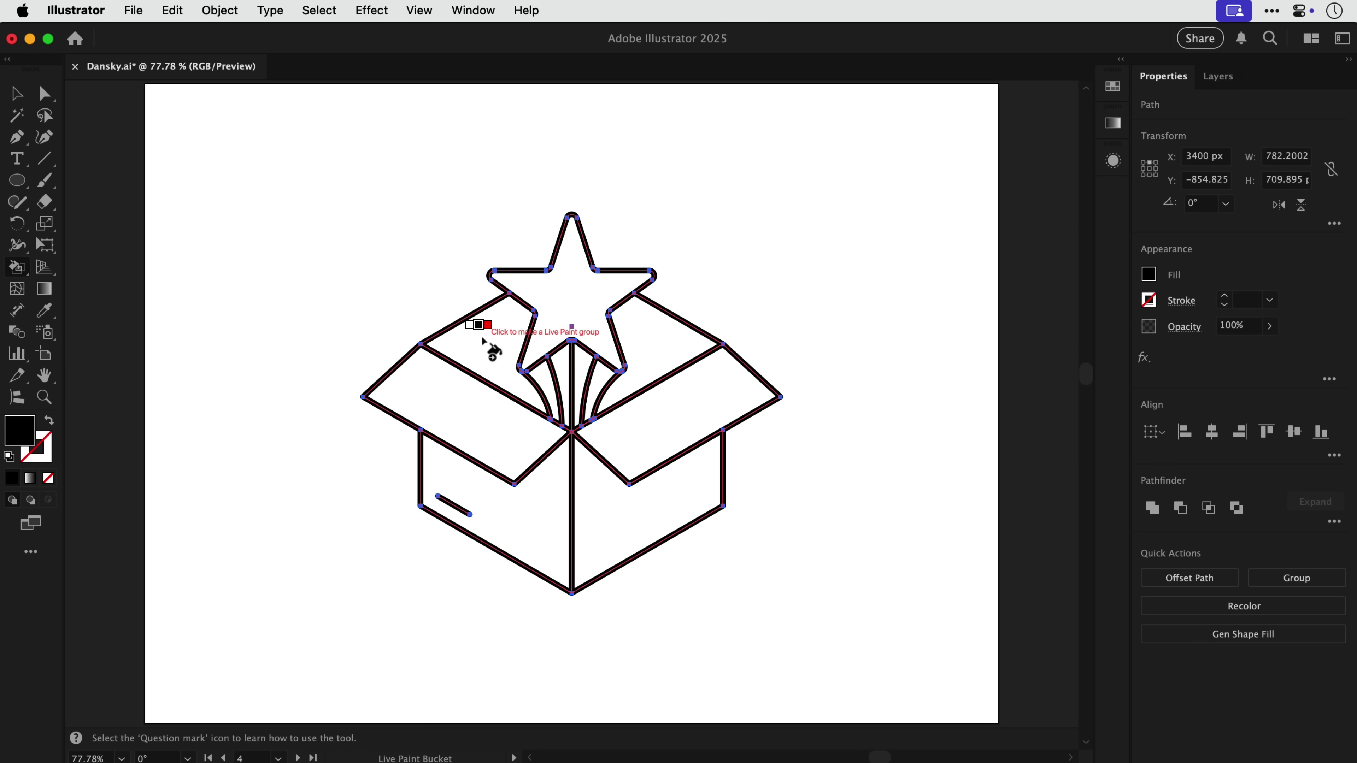
# Step: Paint the box's two top flaps and two front faces red
pyautogui.press('Right')
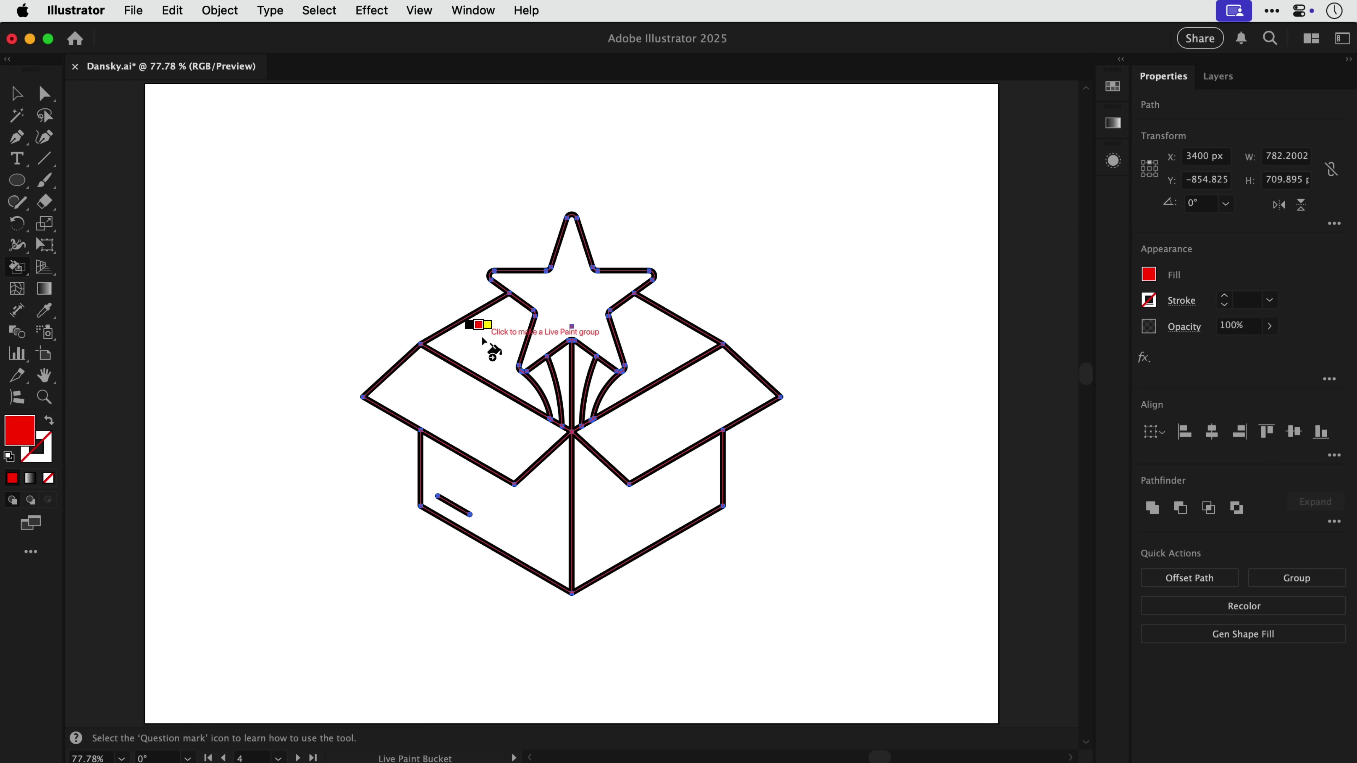
pyautogui.click(475, 414)
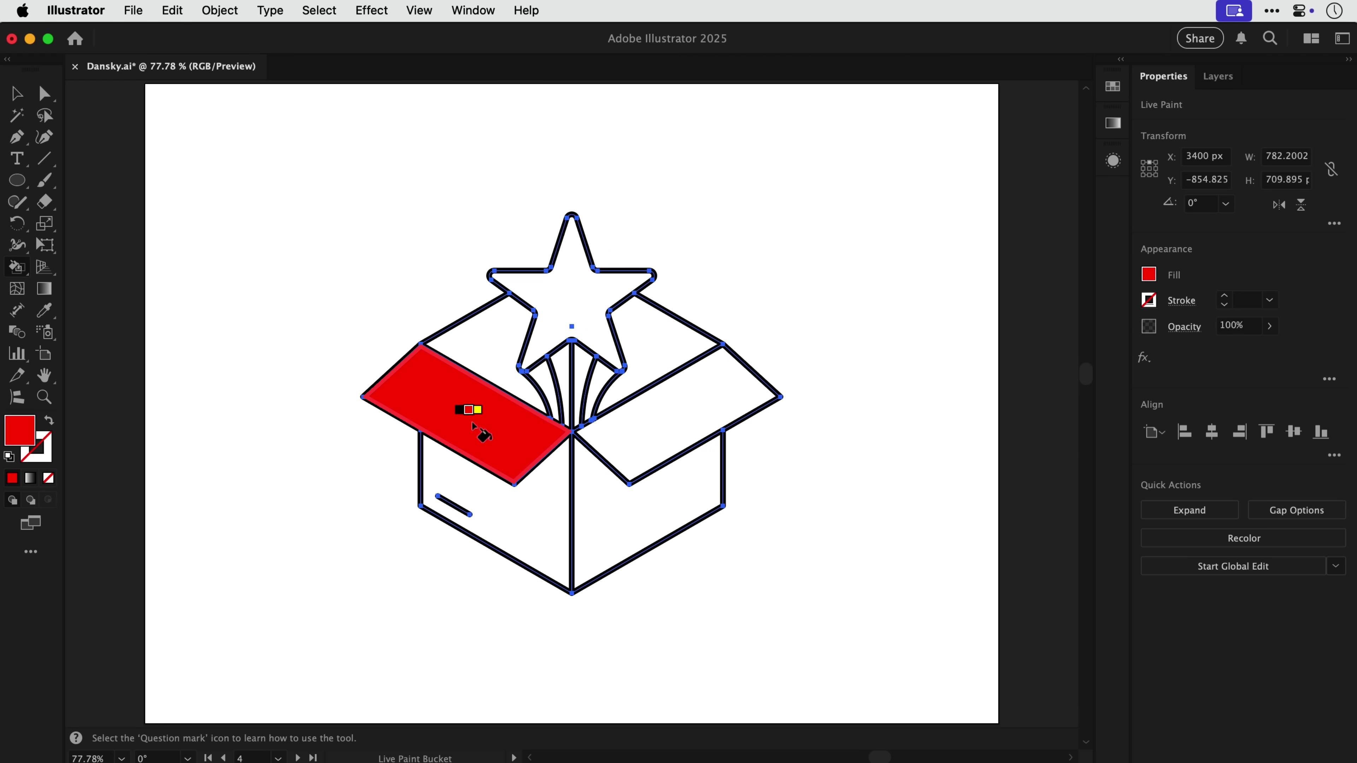
pyautogui.click(544, 511)
pyautogui.click(601, 500)
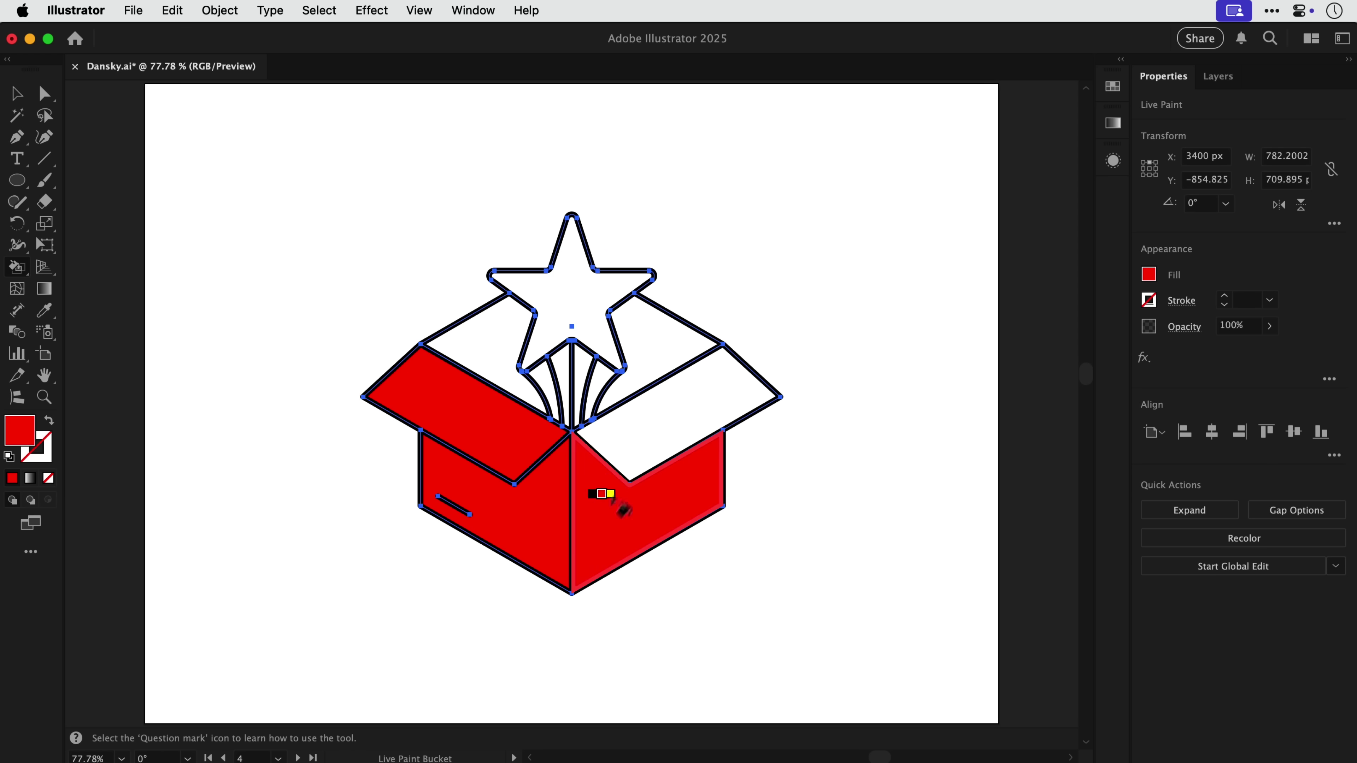
pyautogui.click(644, 433)
# Step: Set the fill to golden yellow ffda00 and paint the star with it
pyautogui.press('Right')
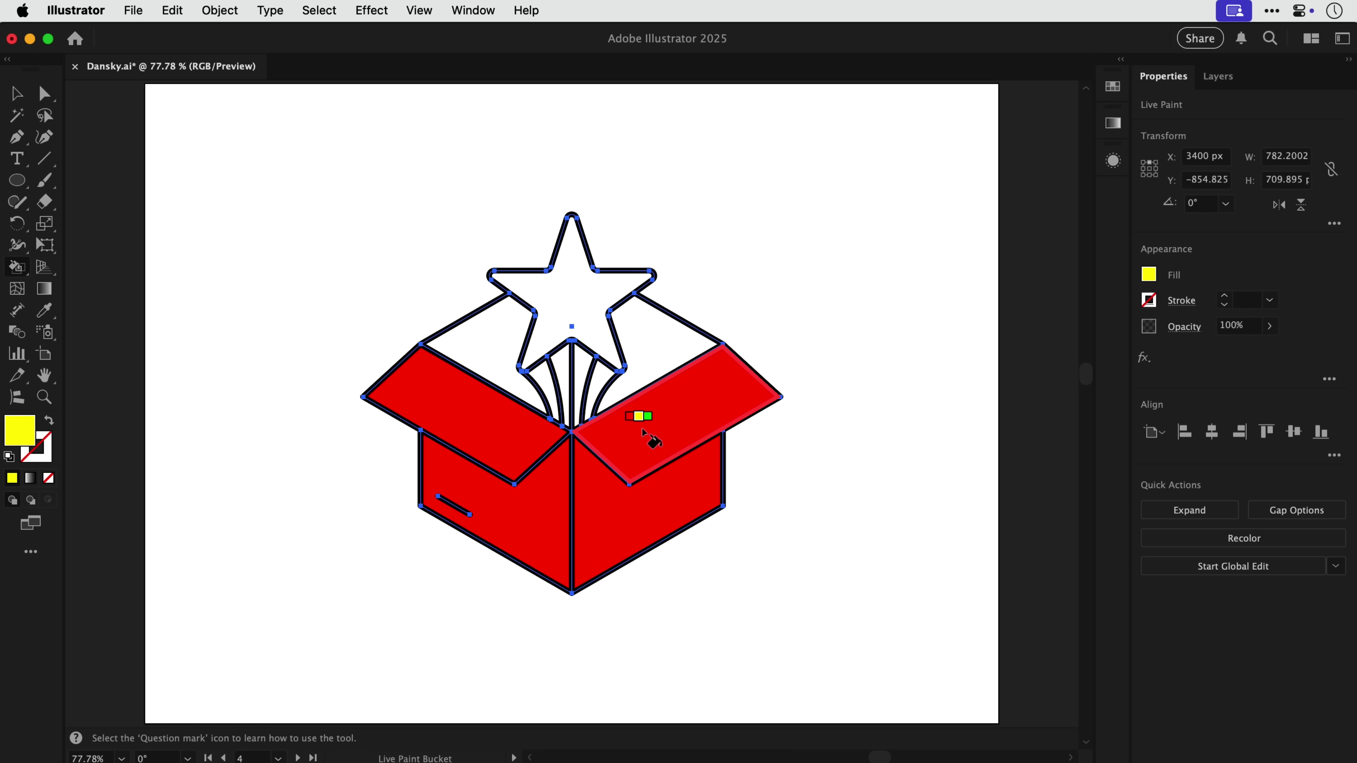
pyautogui.doubleClick(20, 429)
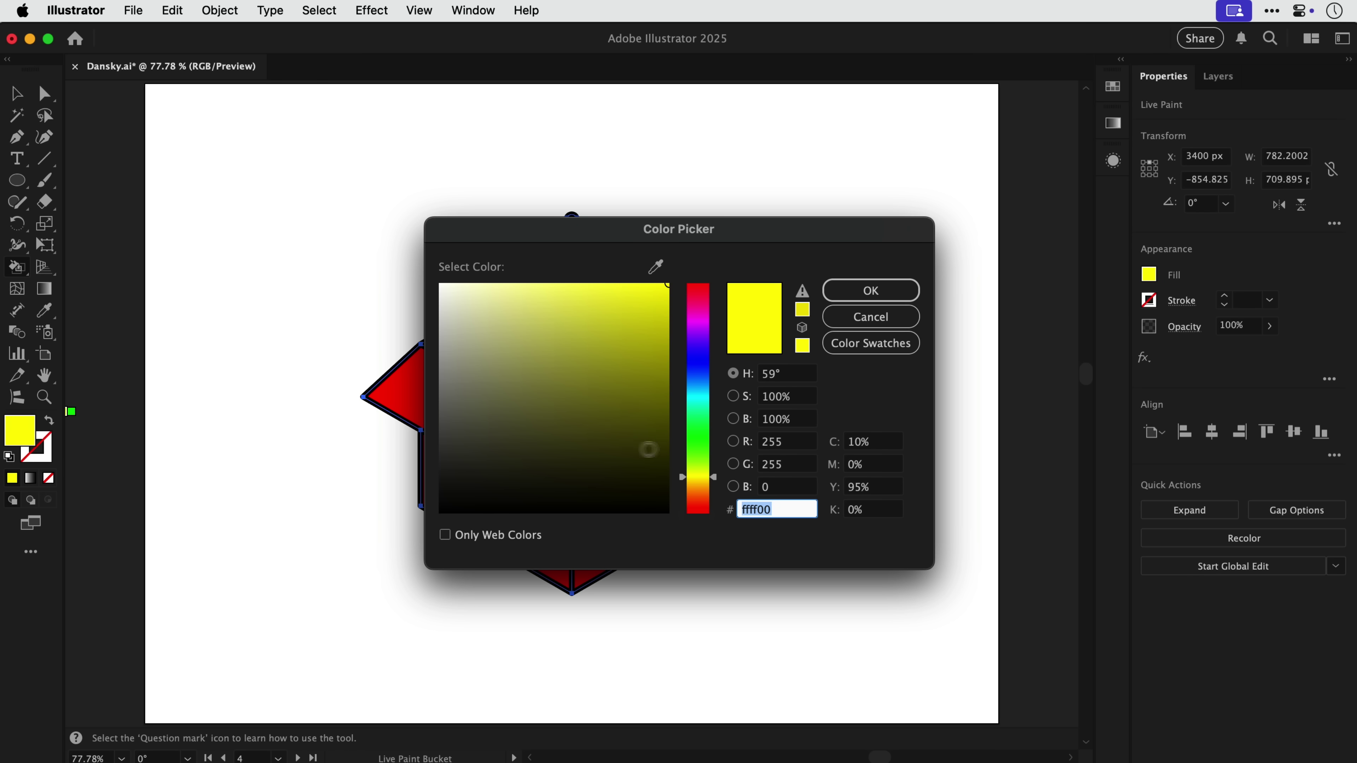
pyautogui.moveTo(702, 460); pyautogui.dragTo(702, 487)
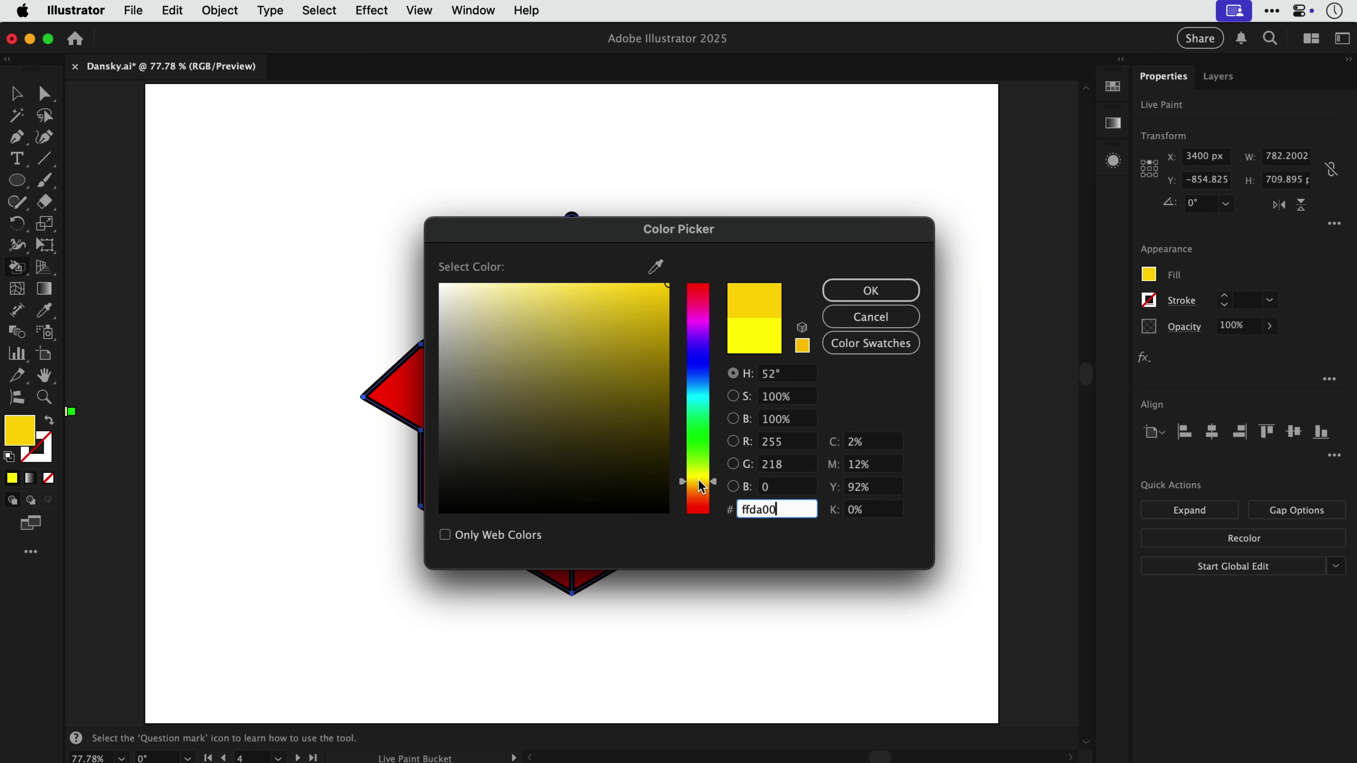
pyautogui.press('Return')
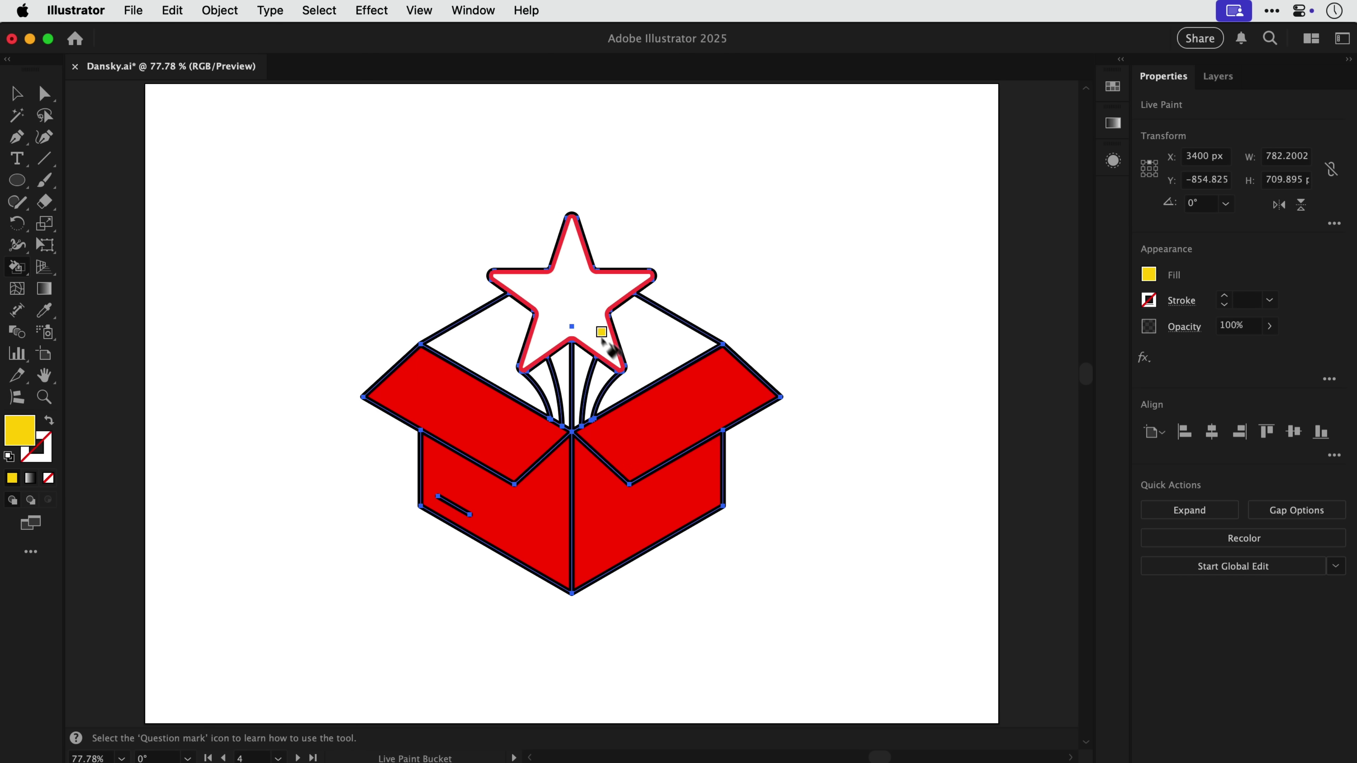
pyautogui.click(570, 301)
pyautogui.press('v')
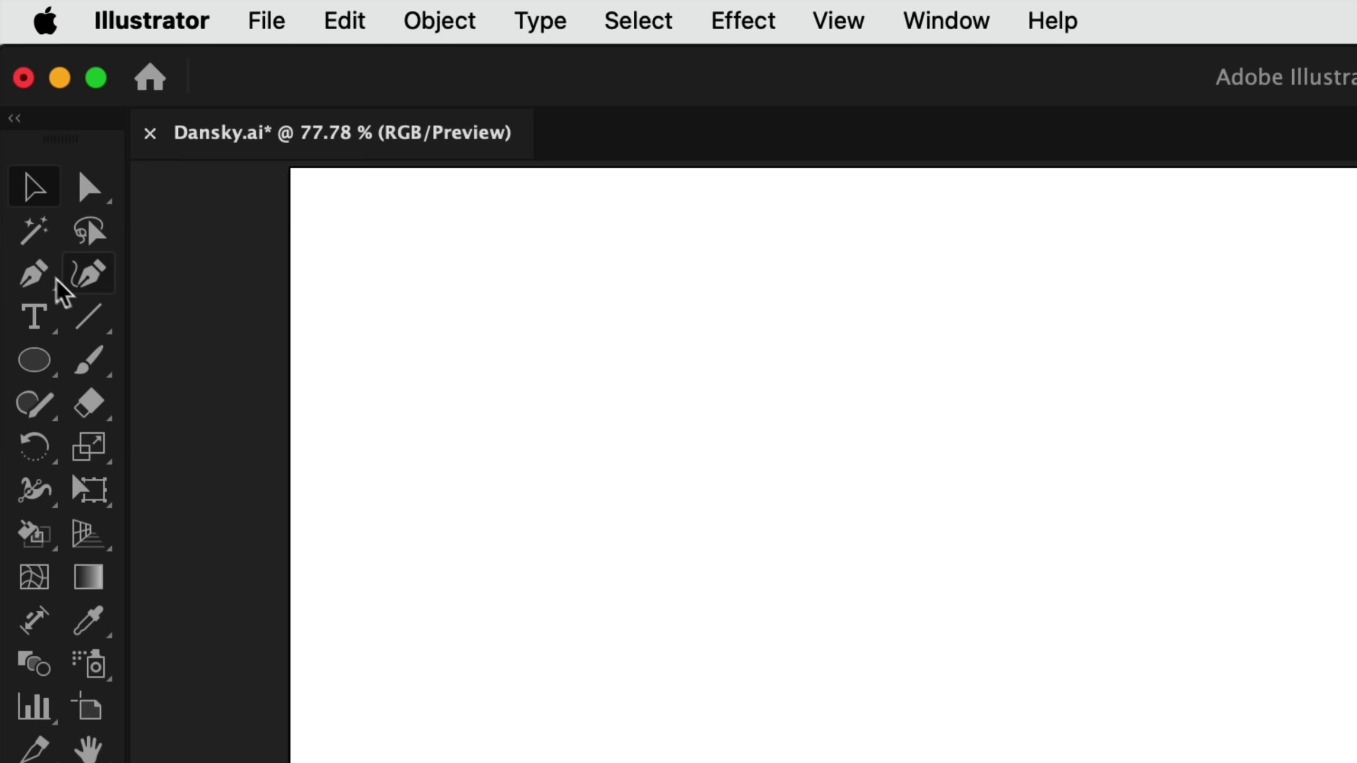
# Step: With the Pen tool, draw an open curved 10 pt stroke from a top anchor to a smooth bottom anchor
pyautogui.click(48, 284)
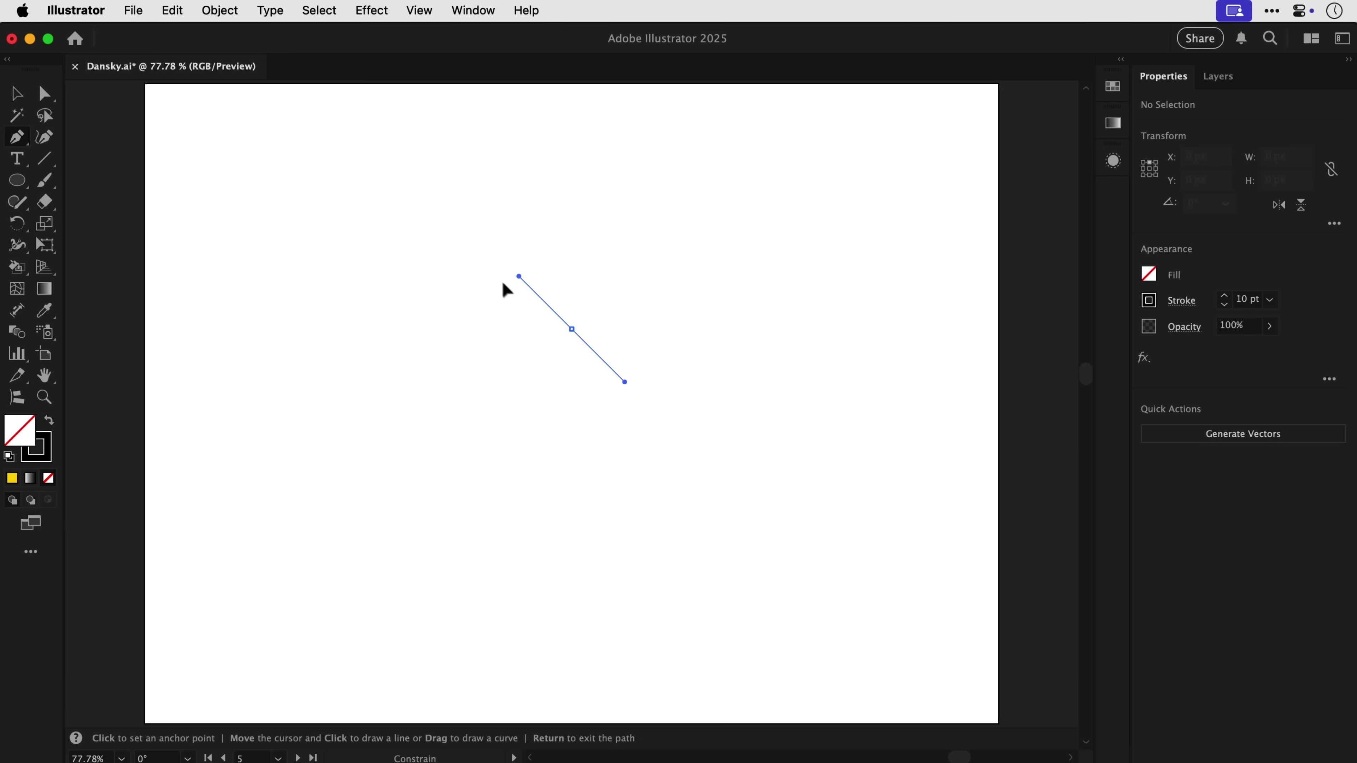
pyautogui.moveTo(473, 253); pyautogui.dragTo(472, 256)
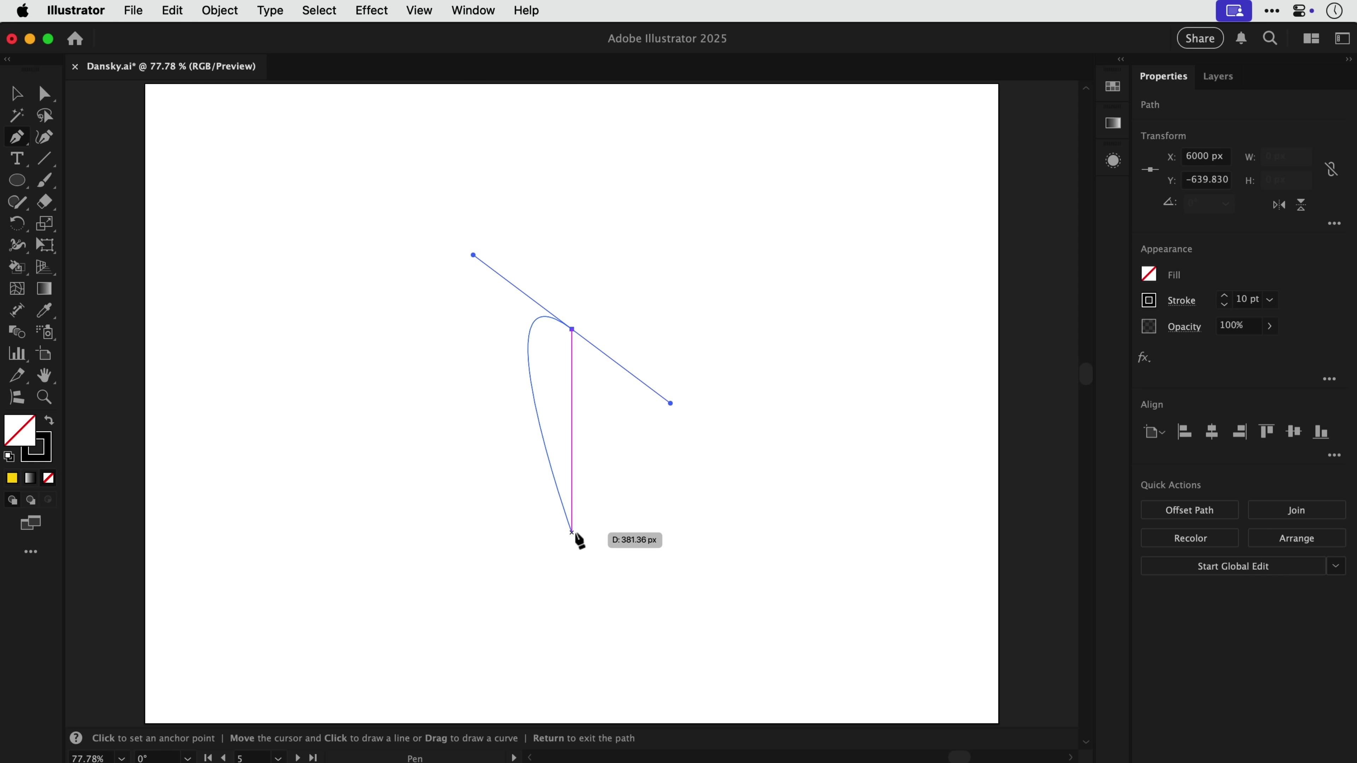
pyautogui.moveTo(572, 532)
pyautogui.mouseDown()
pyautogui.moveTo(685, 632)
pyautogui.moveTo(679, 611)
pyautogui.mouseUp()
pyautogui.press('v')
pyautogui.click(679, 611)
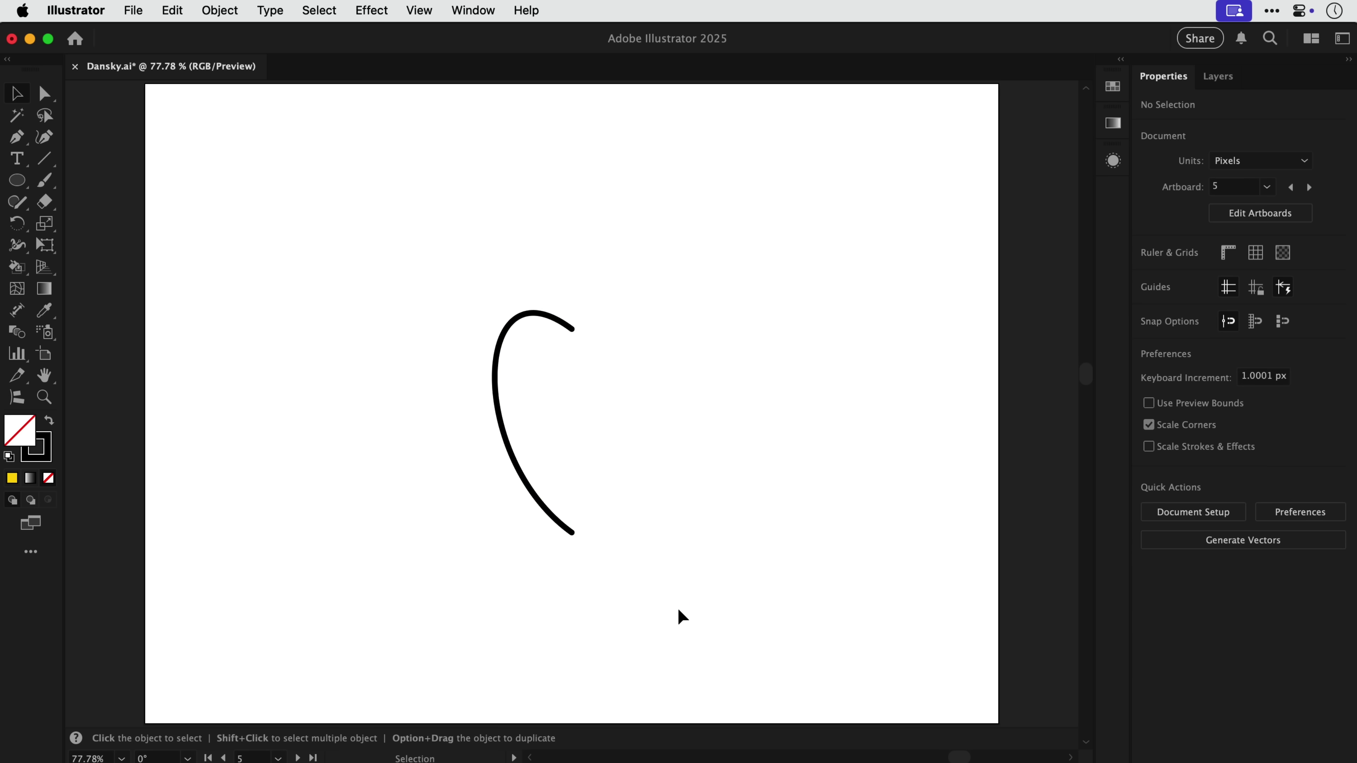
# Step: Mirror the half curve into a full heart with Object > Repeat > Mirror
pyautogui.click(500, 398)
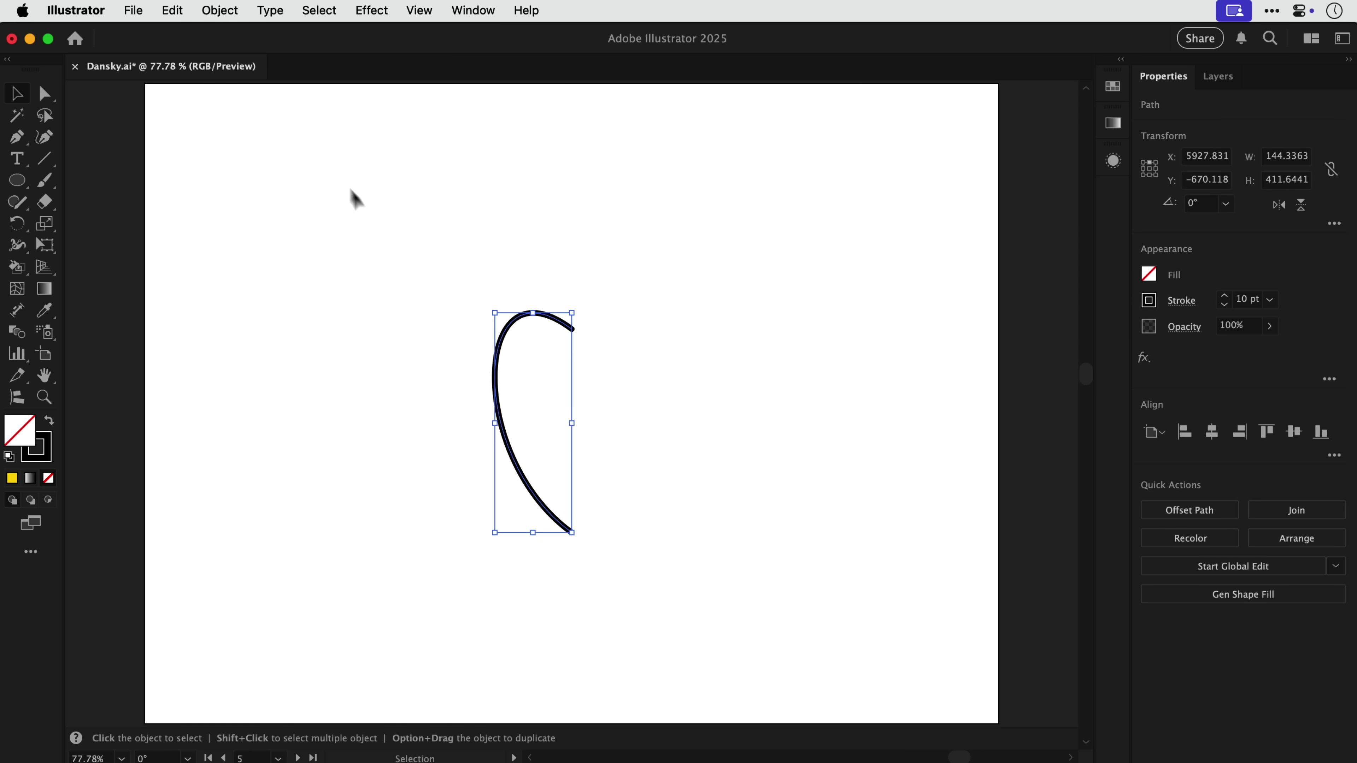
pyautogui.click(219, 10)
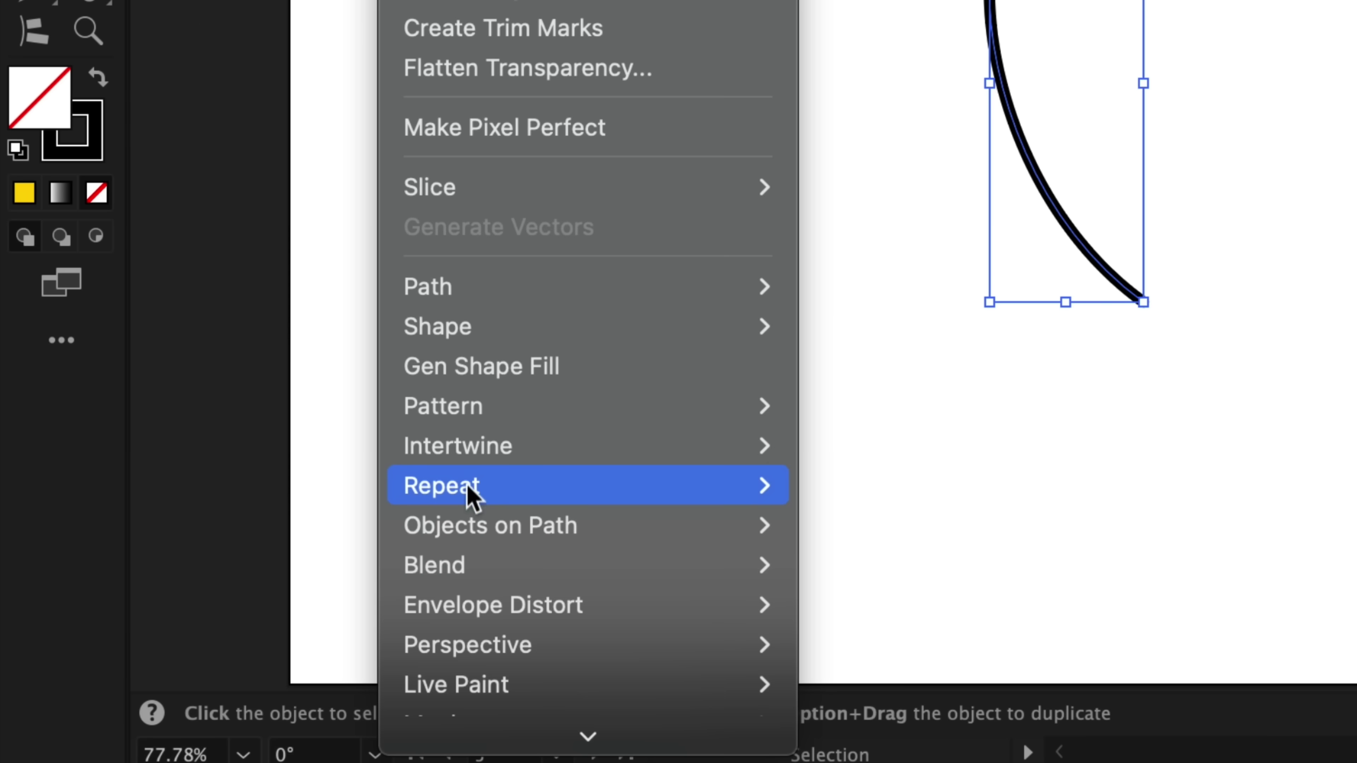
pyautogui.moveTo(472, 497)
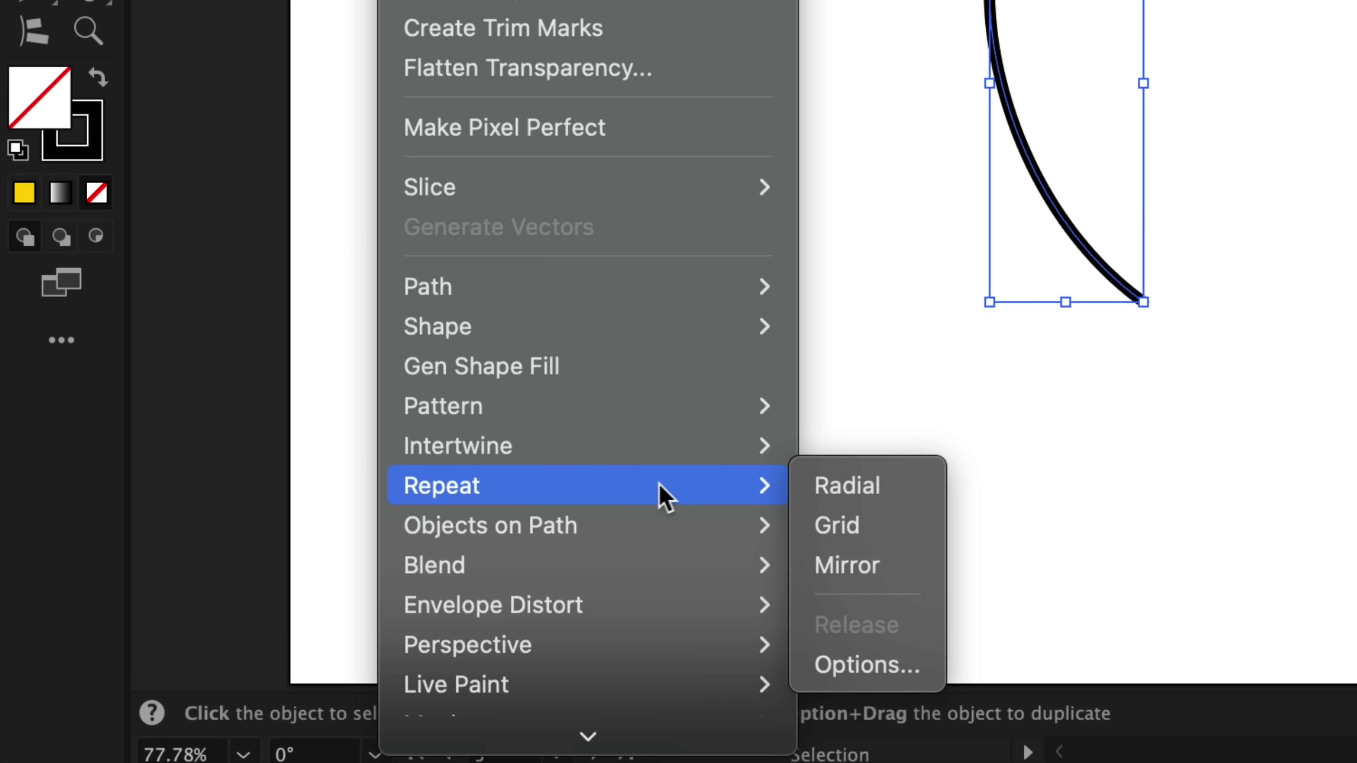
pyautogui.click(832, 567)
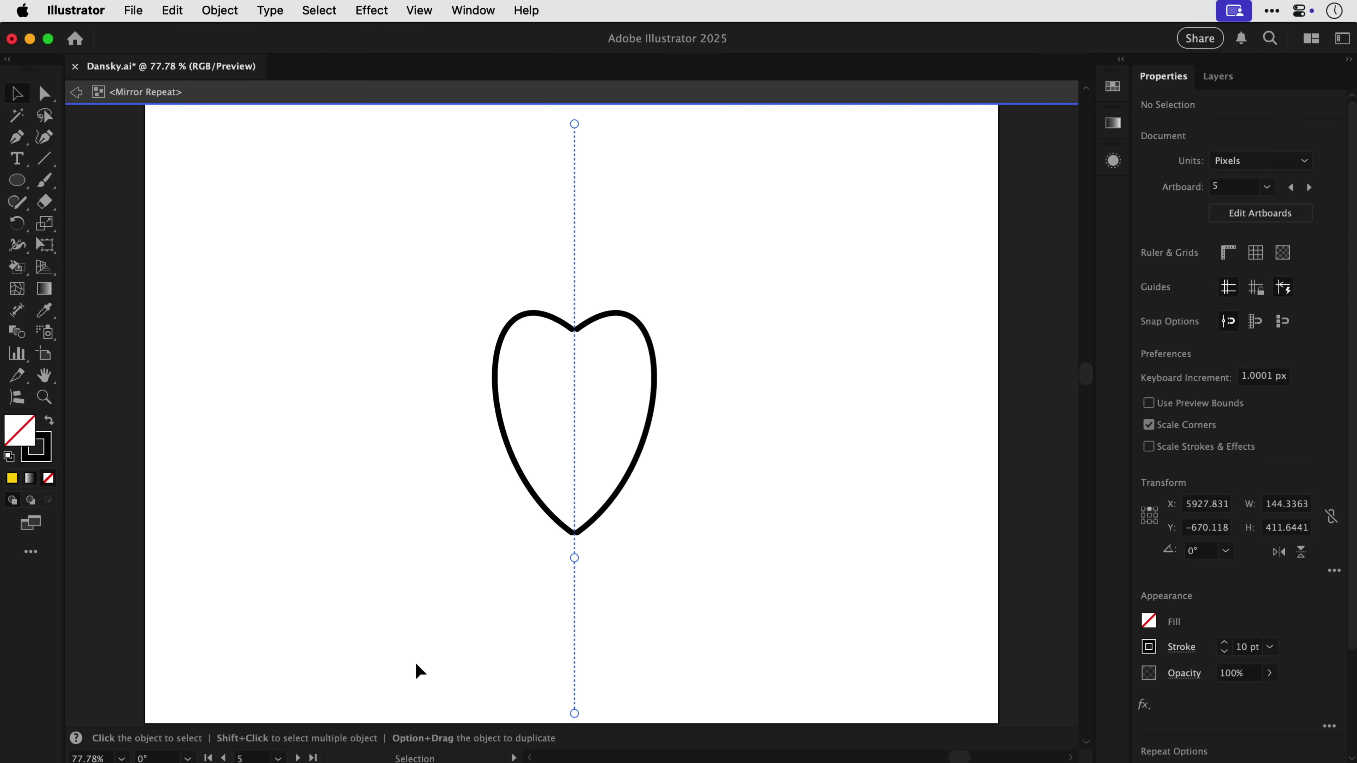
# Step: Drag the heart's anchor handles with Direct Selection to widen its lobes and lower curves
pyautogui.press('a')
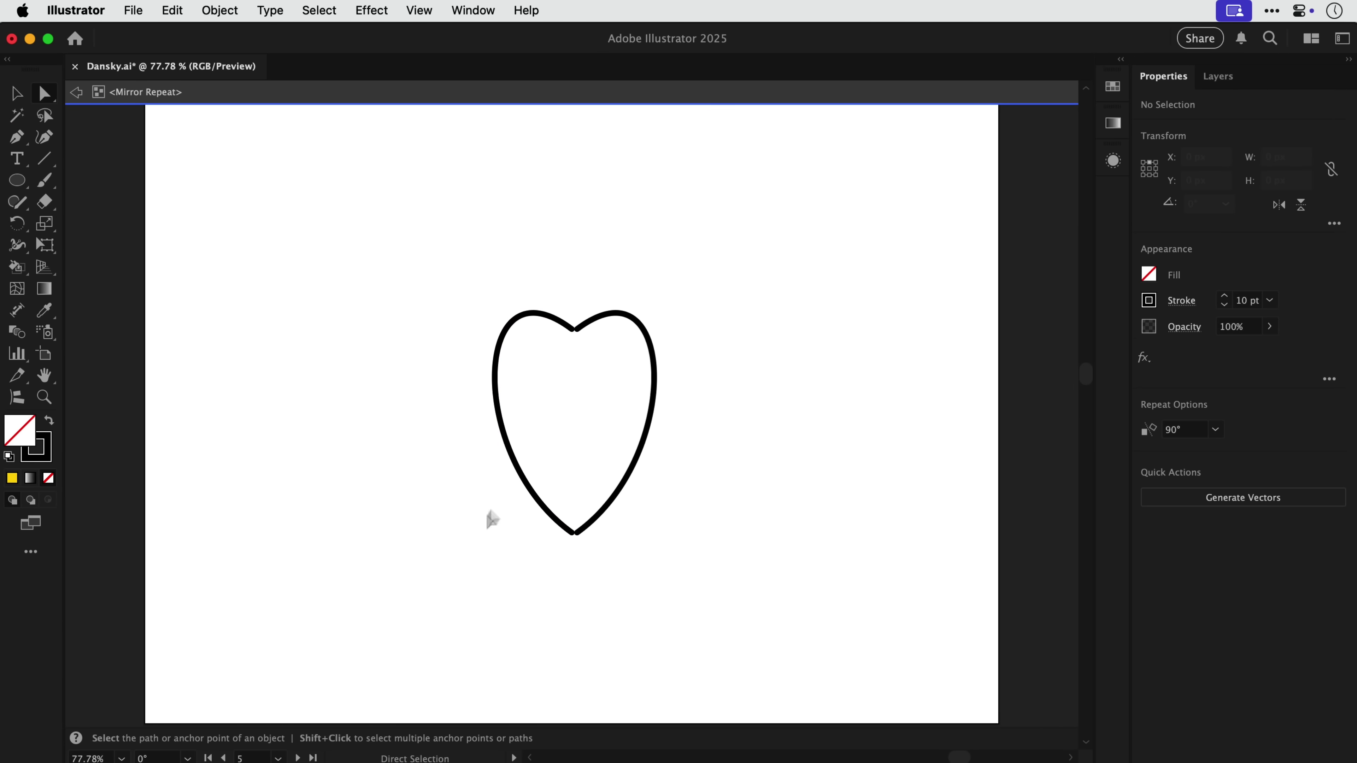
pyautogui.click(515, 464)
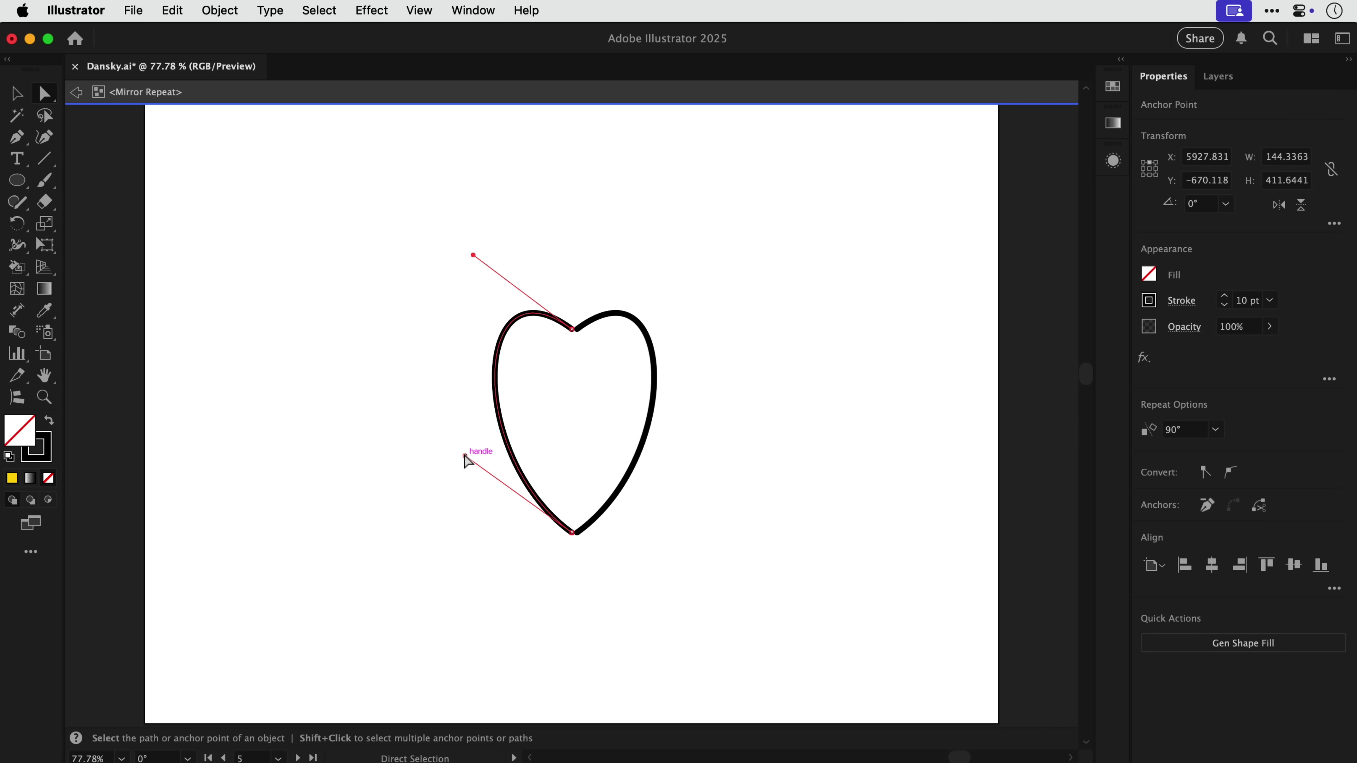
pyautogui.moveTo(465, 457); pyautogui.dragTo(376, 376)
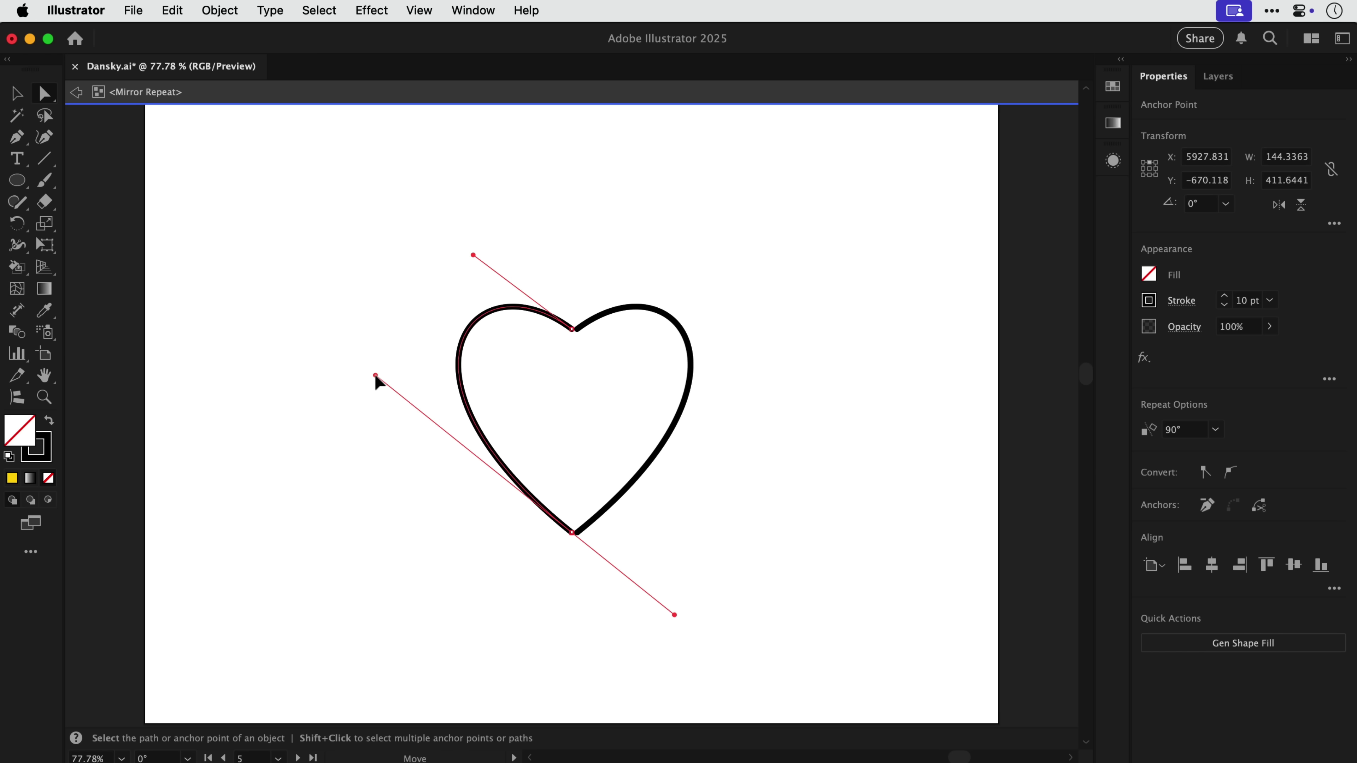
pyautogui.moveTo(473, 255); pyautogui.dragTo(455, 208)
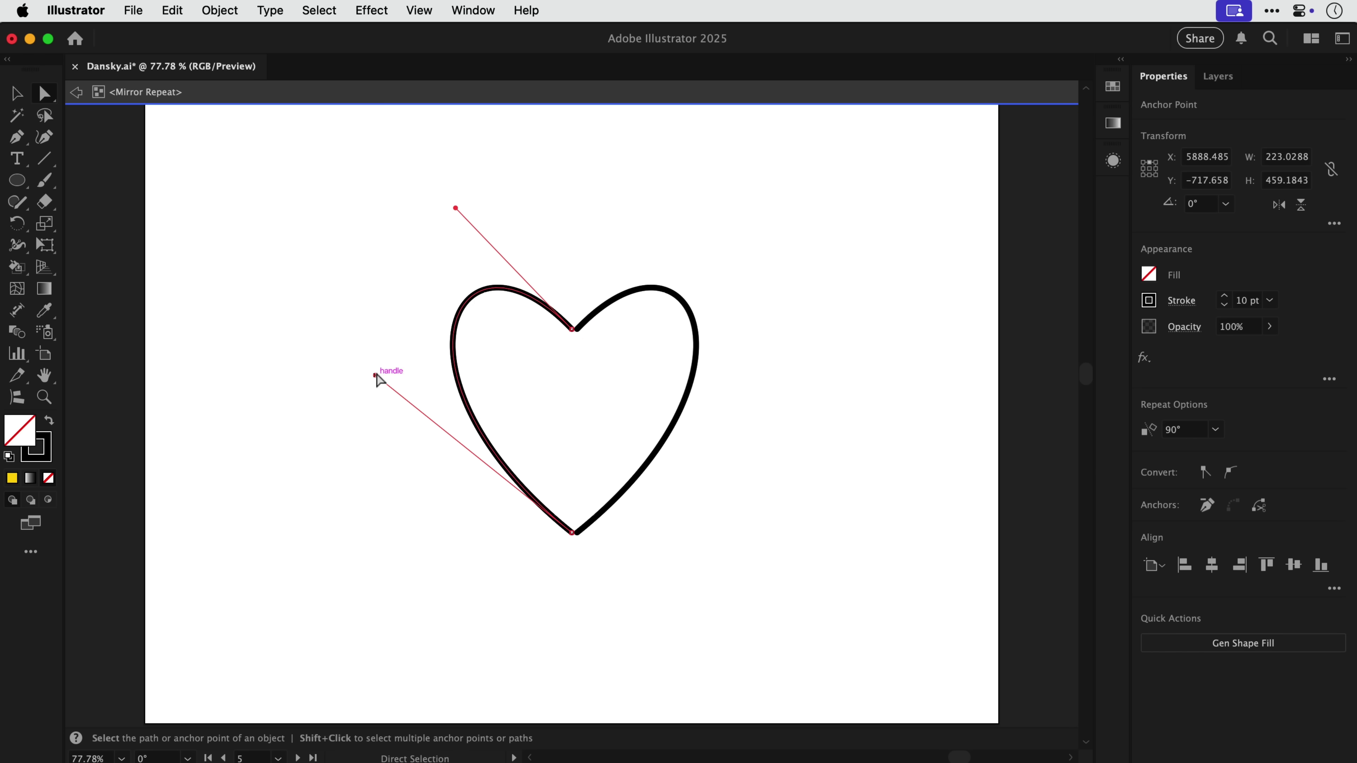
pyautogui.moveTo(377, 377); pyautogui.dragTo(351, 439)
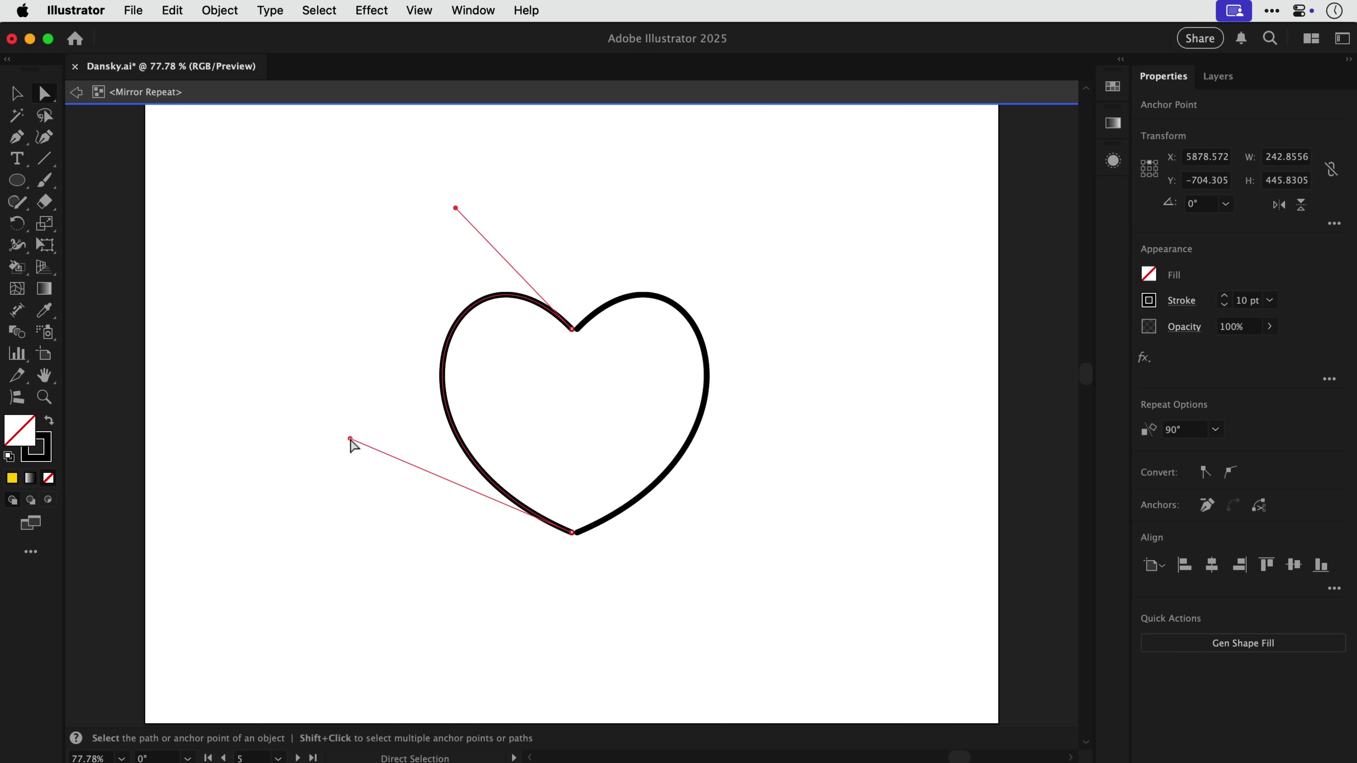
pyautogui.click(377, 399)
# Step: Expand the Mirror Repeat heart into ordinary paths with Object > Expand
pyautogui.press('v')
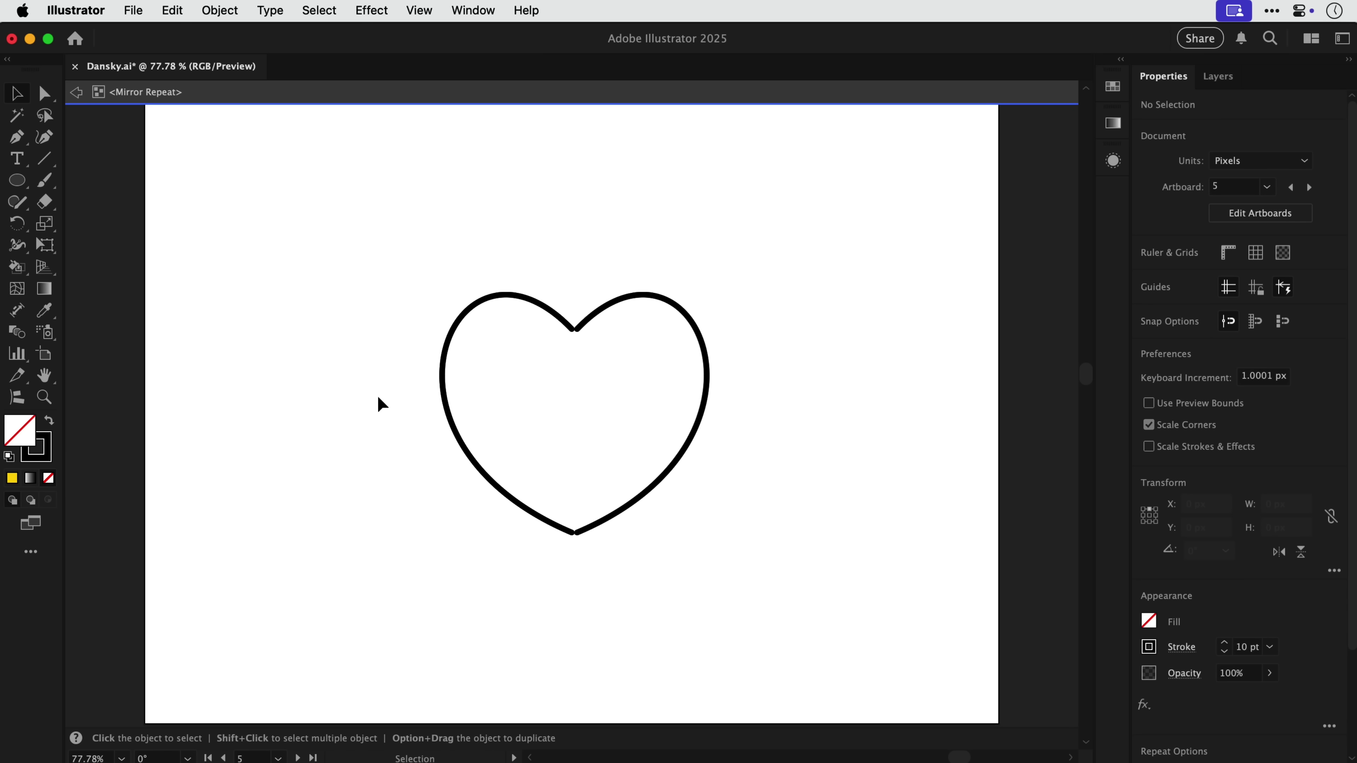
pyautogui.doubleClick(377, 397)
pyautogui.click(447, 347)
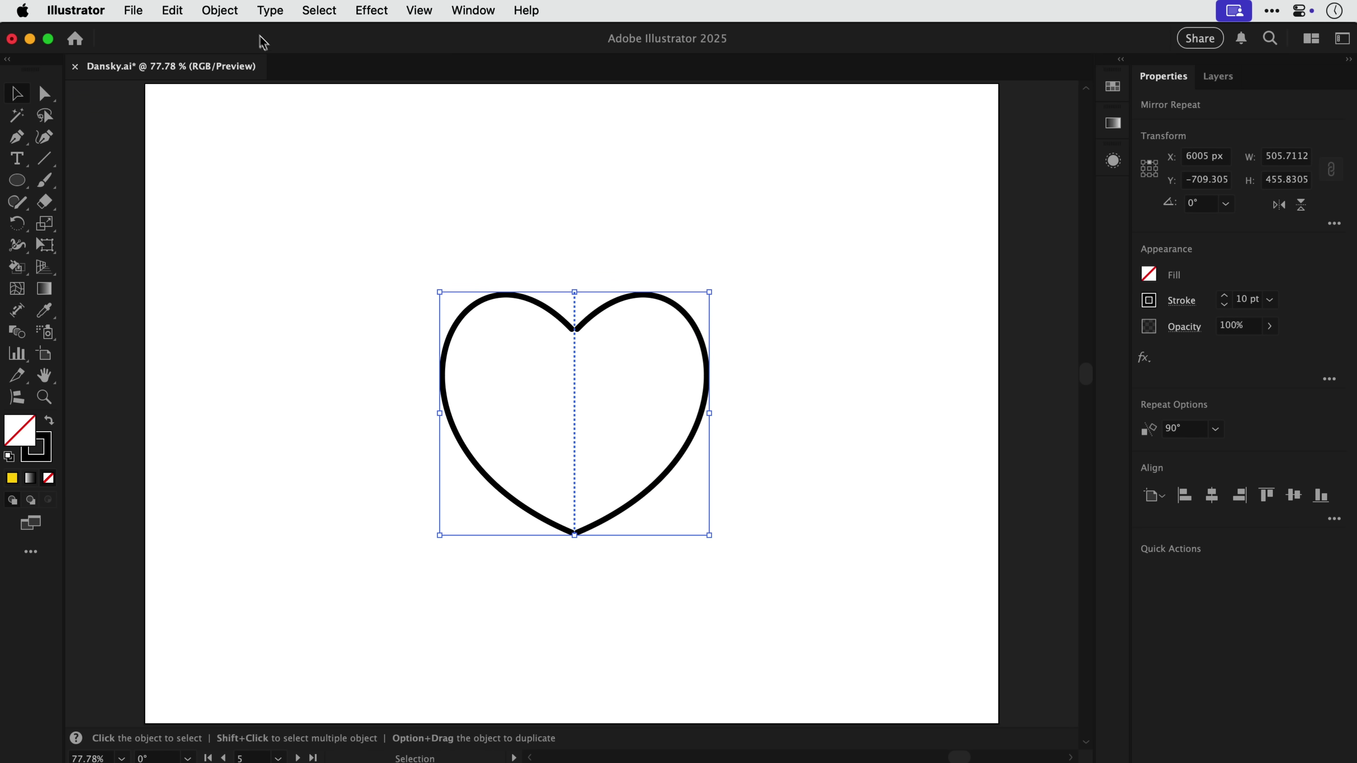
pyautogui.click(238, 20)
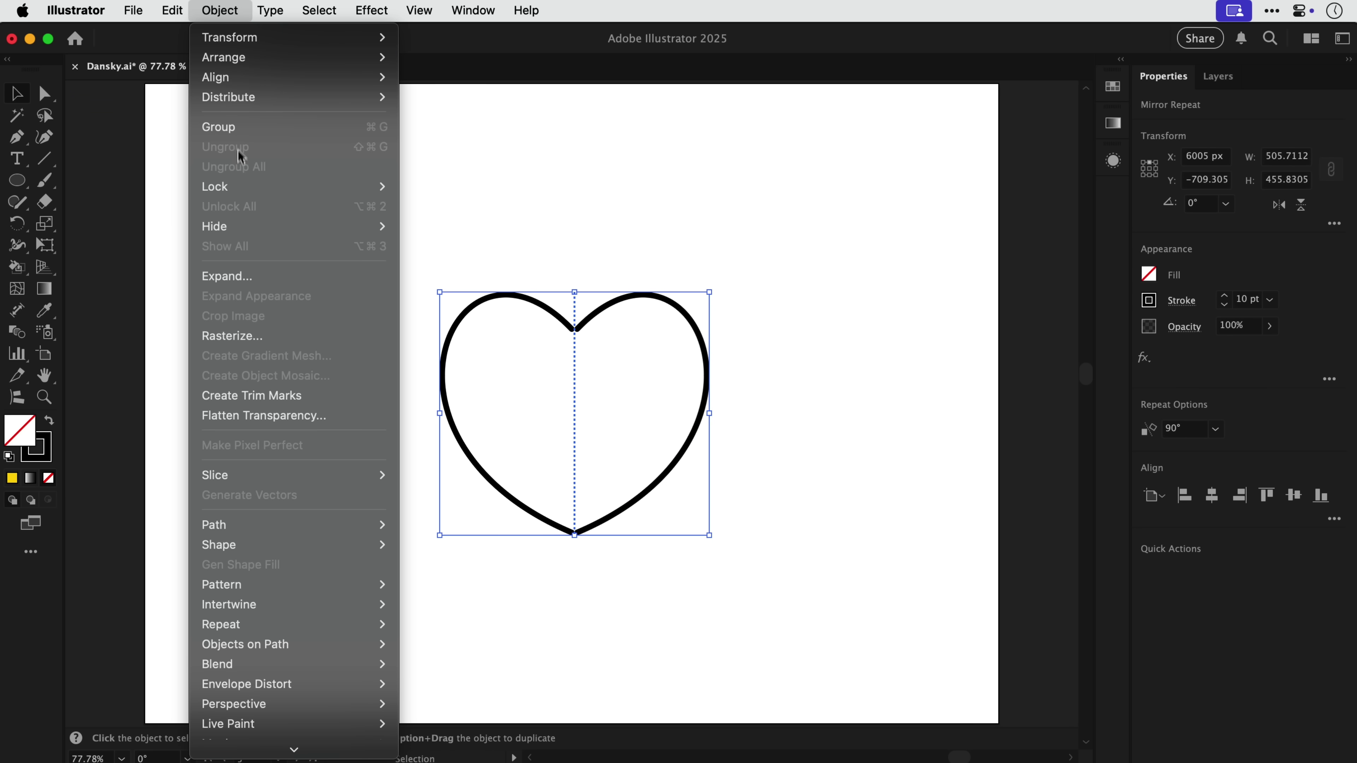
pyautogui.click(239, 277)
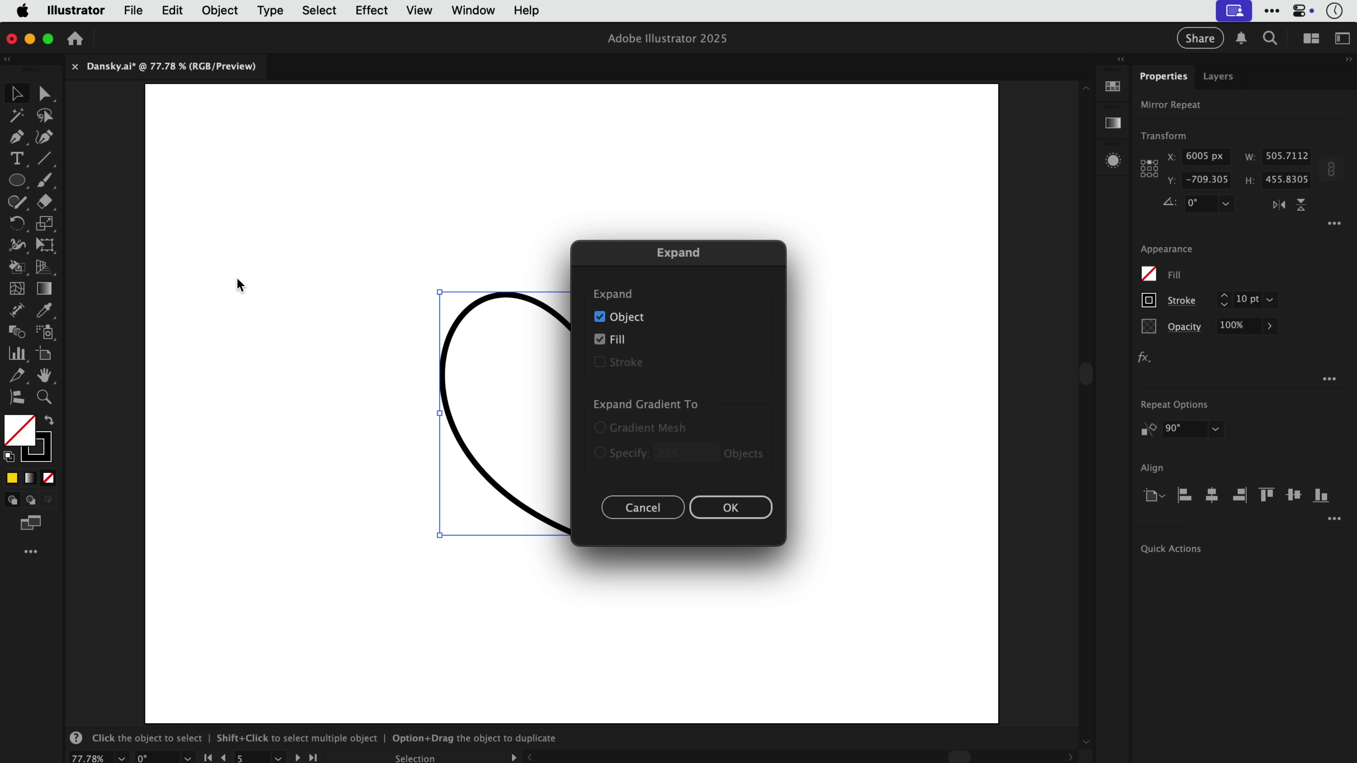
pyautogui.press('Return')
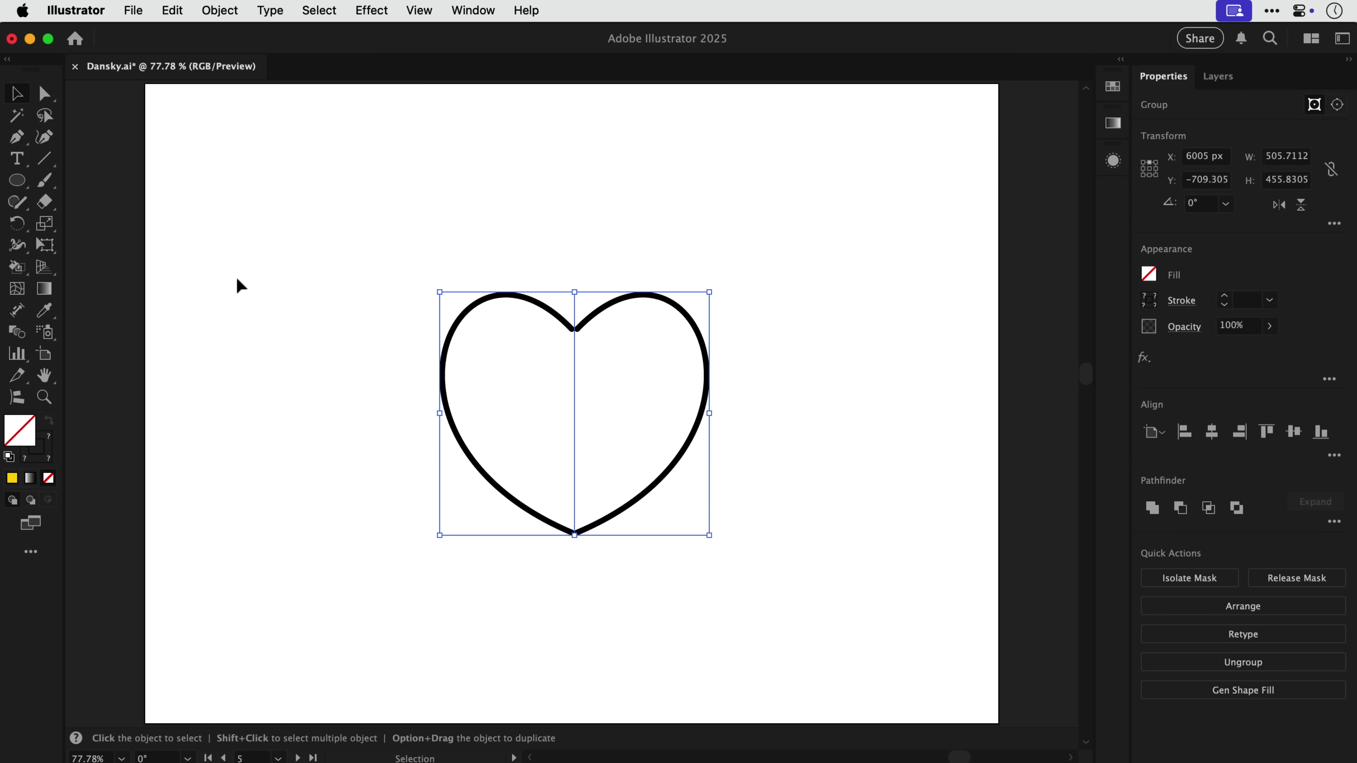
# Step: Deselect the expanded heart and view the artwork in Outline mode for anchor editing
pyautogui.click(237, 278)
pyautogui.press('a')
pyautogui.press('v')
pyautogui.press('super+y')
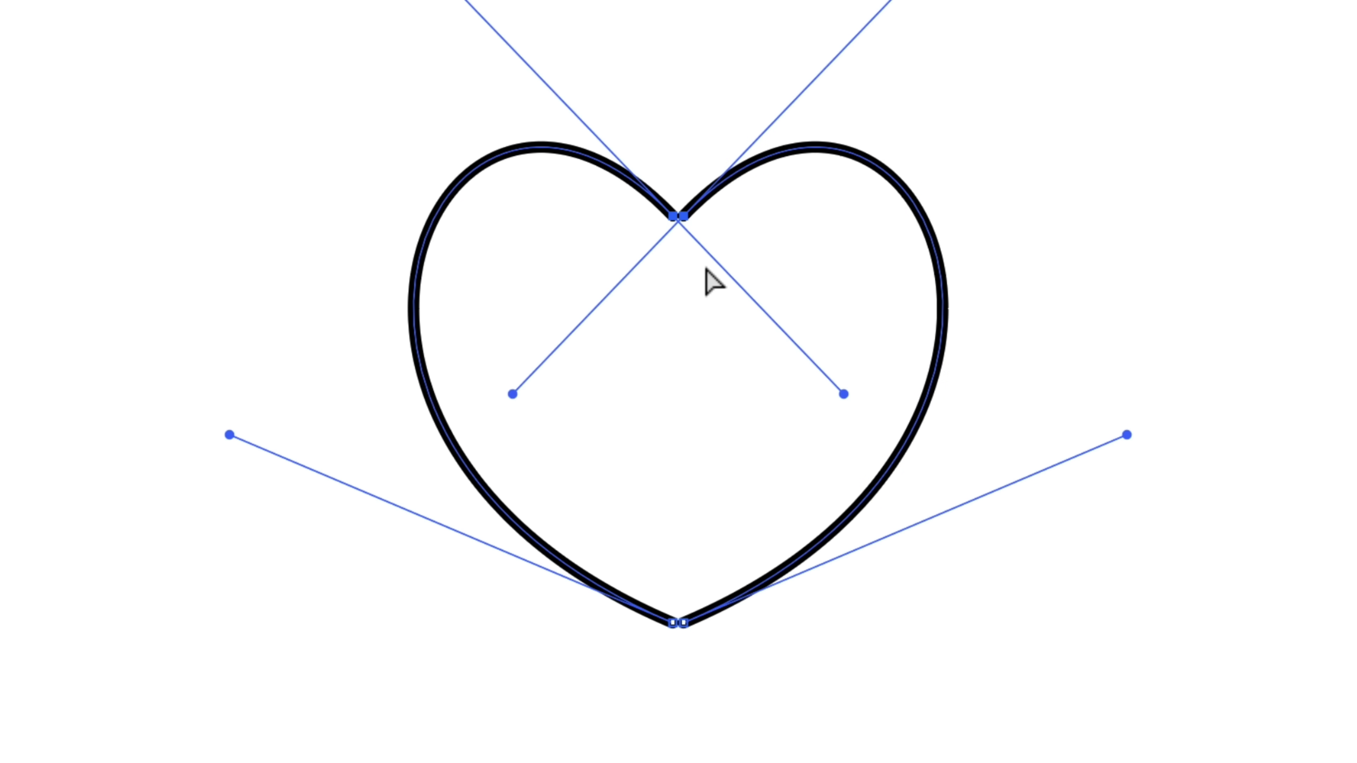
# Step: Average the two notch anchors into one point, then swap stroke and fill for a solid black heart
pyautogui.press('super+alt+j')
pyautogui.press('Return')
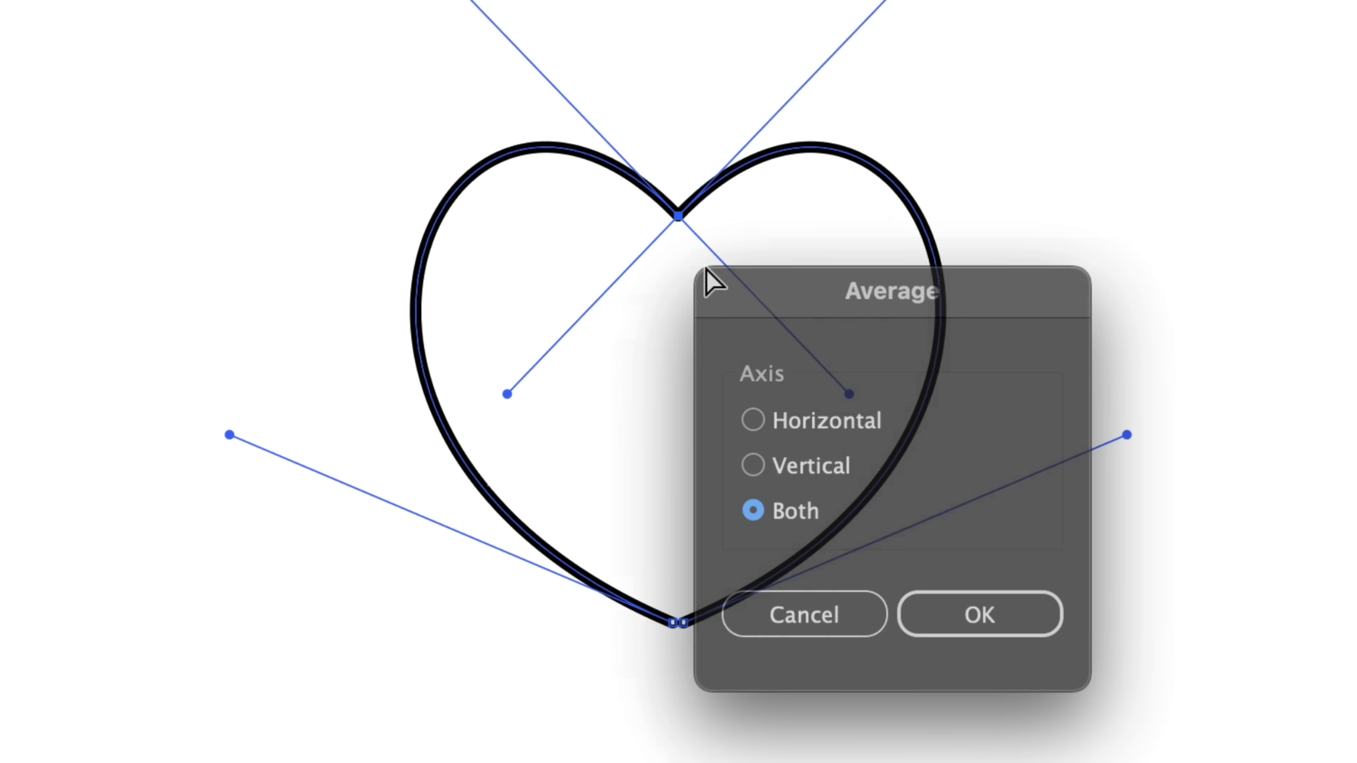
pyautogui.moveTo(648, 544); pyautogui.dragTo(713, 694)
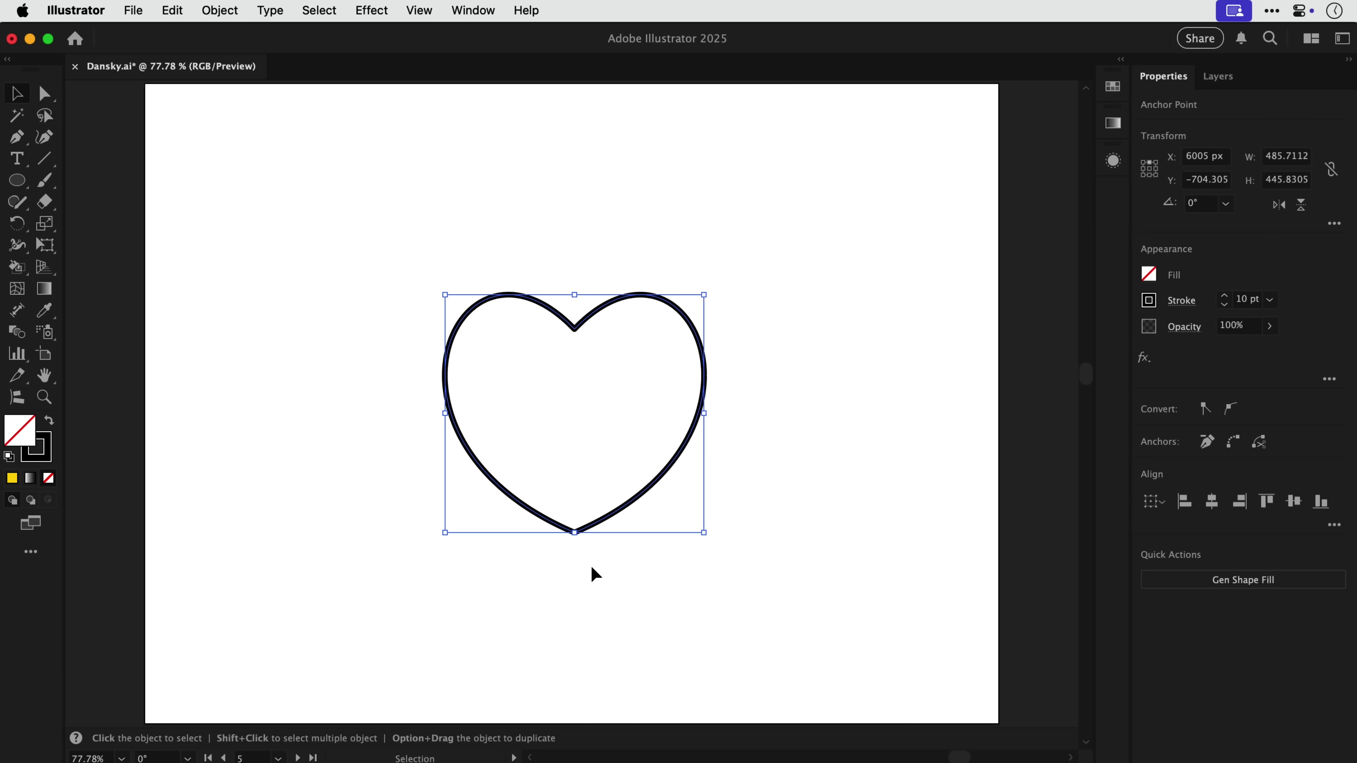
pyautogui.hotkey('shift', 'x')
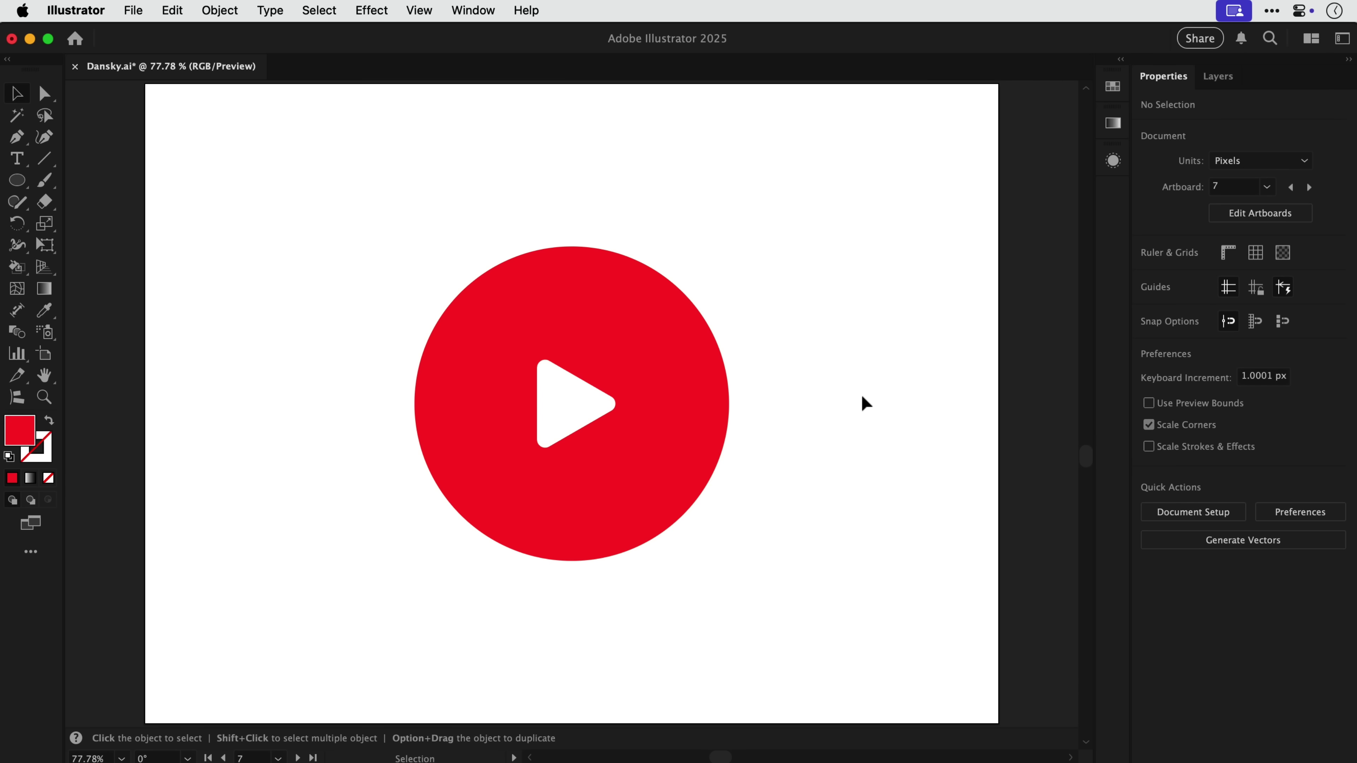
# Step: Apply an Inflate warp with negative bend to the red circle, then scale it wider horizontally
pyautogui.click(573, 289)
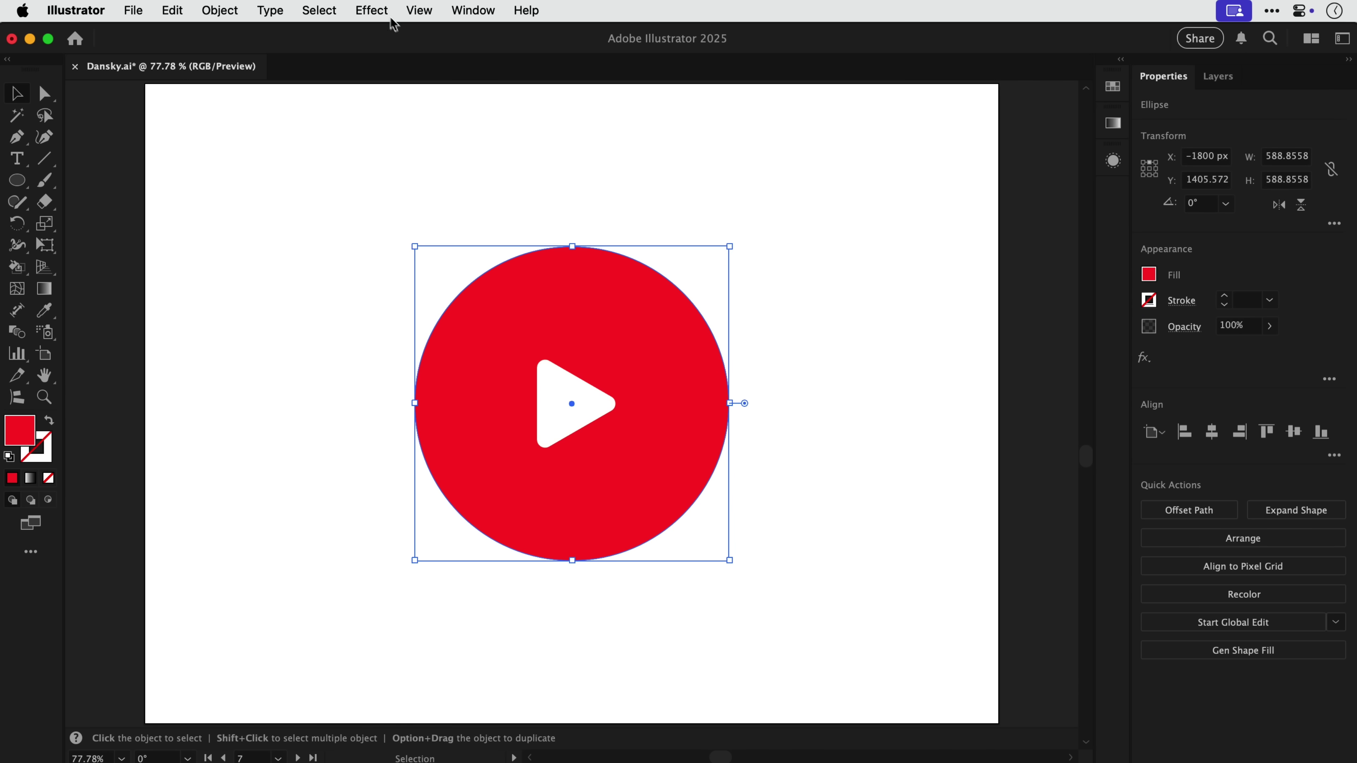
pyautogui.click(371, 11)
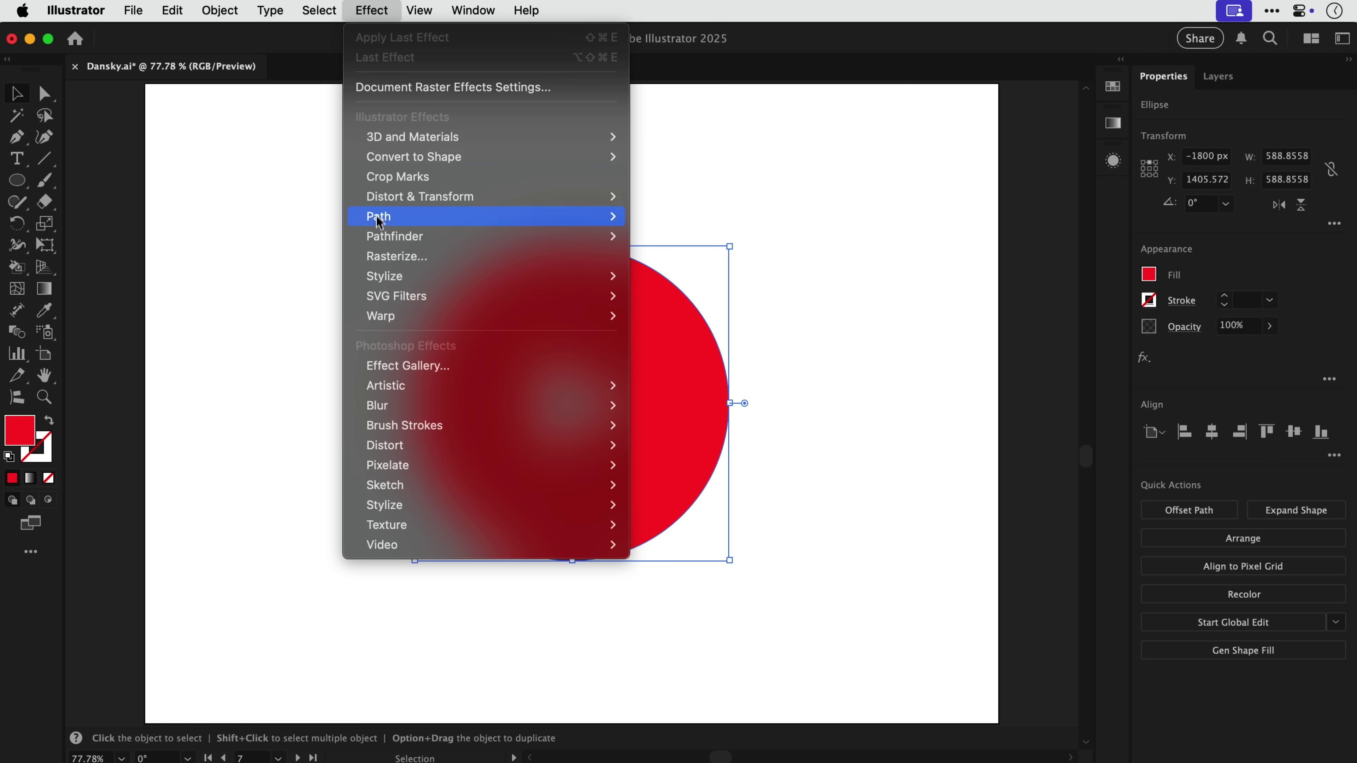
pyautogui.moveTo(382, 316)
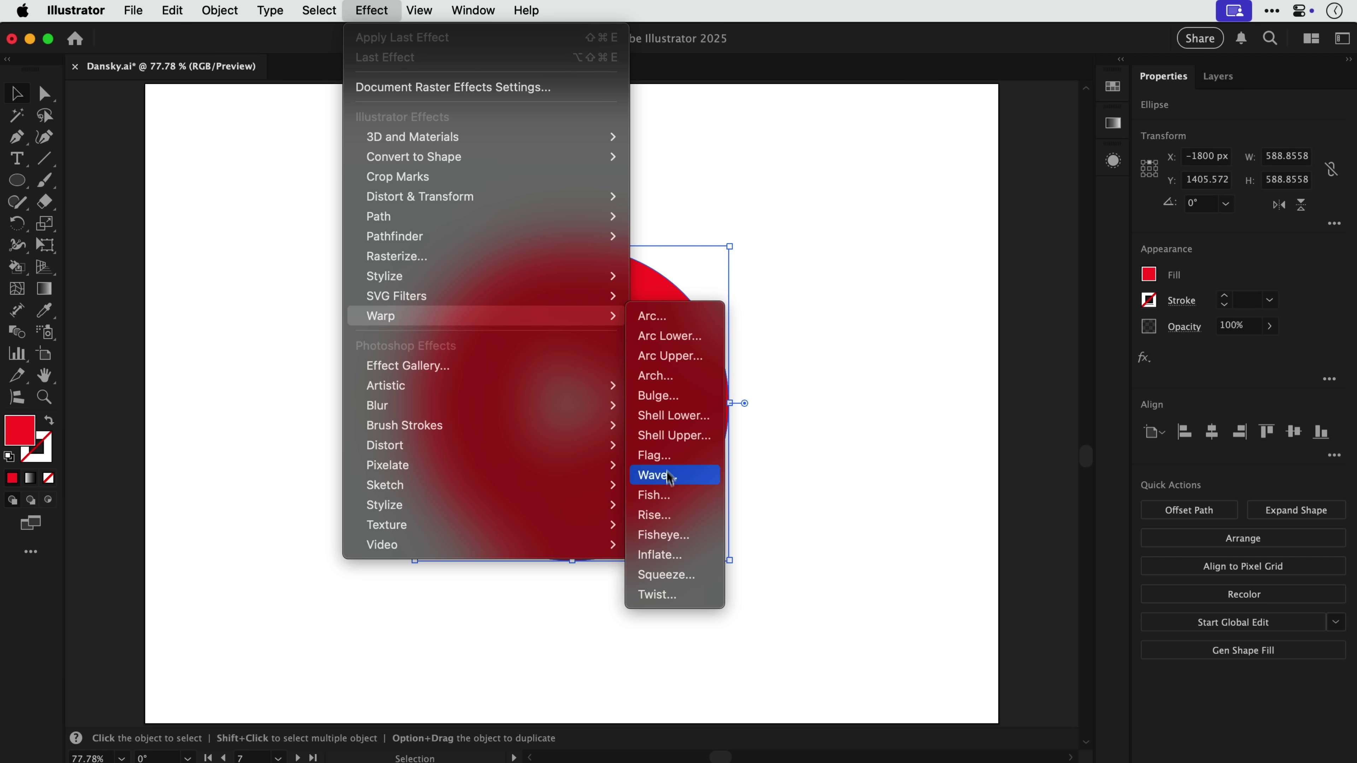
pyautogui.click(661, 555)
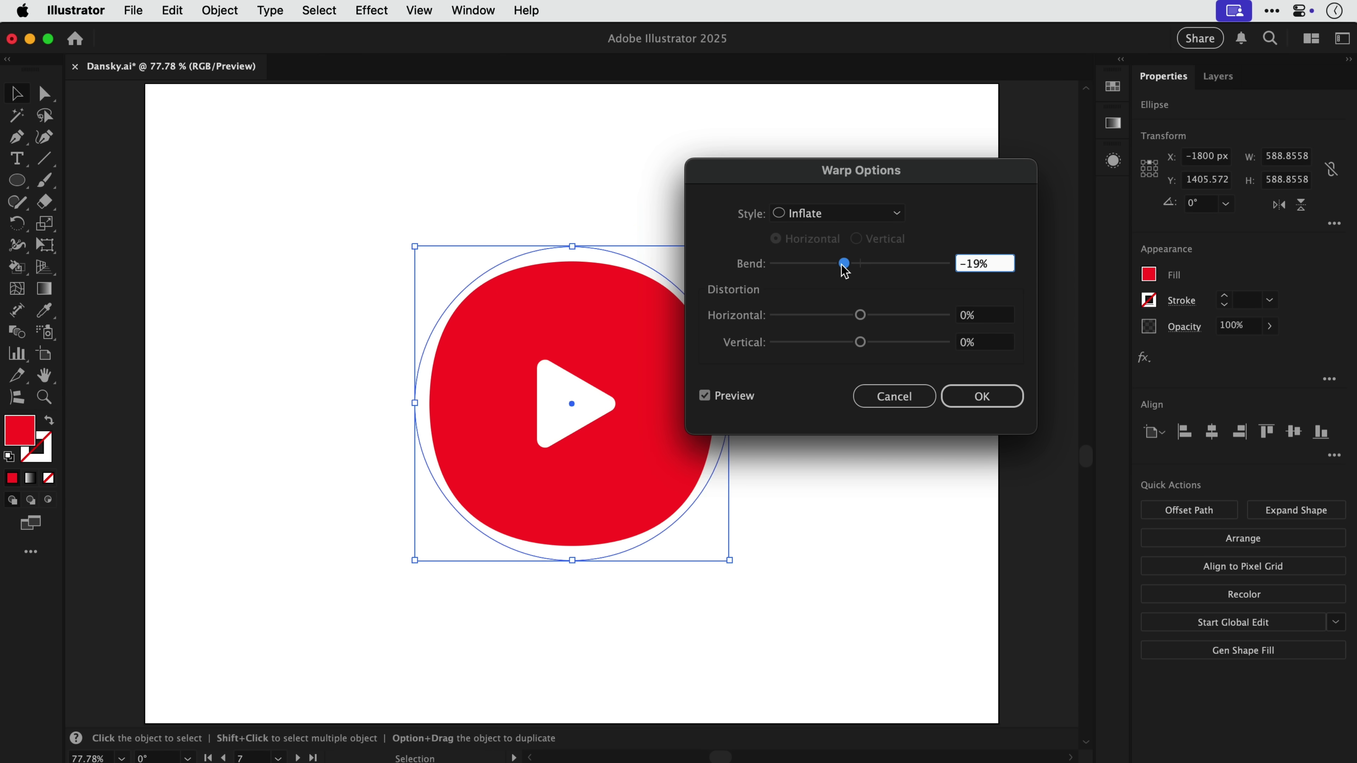
pyautogui.moveTo(797, 272); pyautogui.dragTo(796, 271)
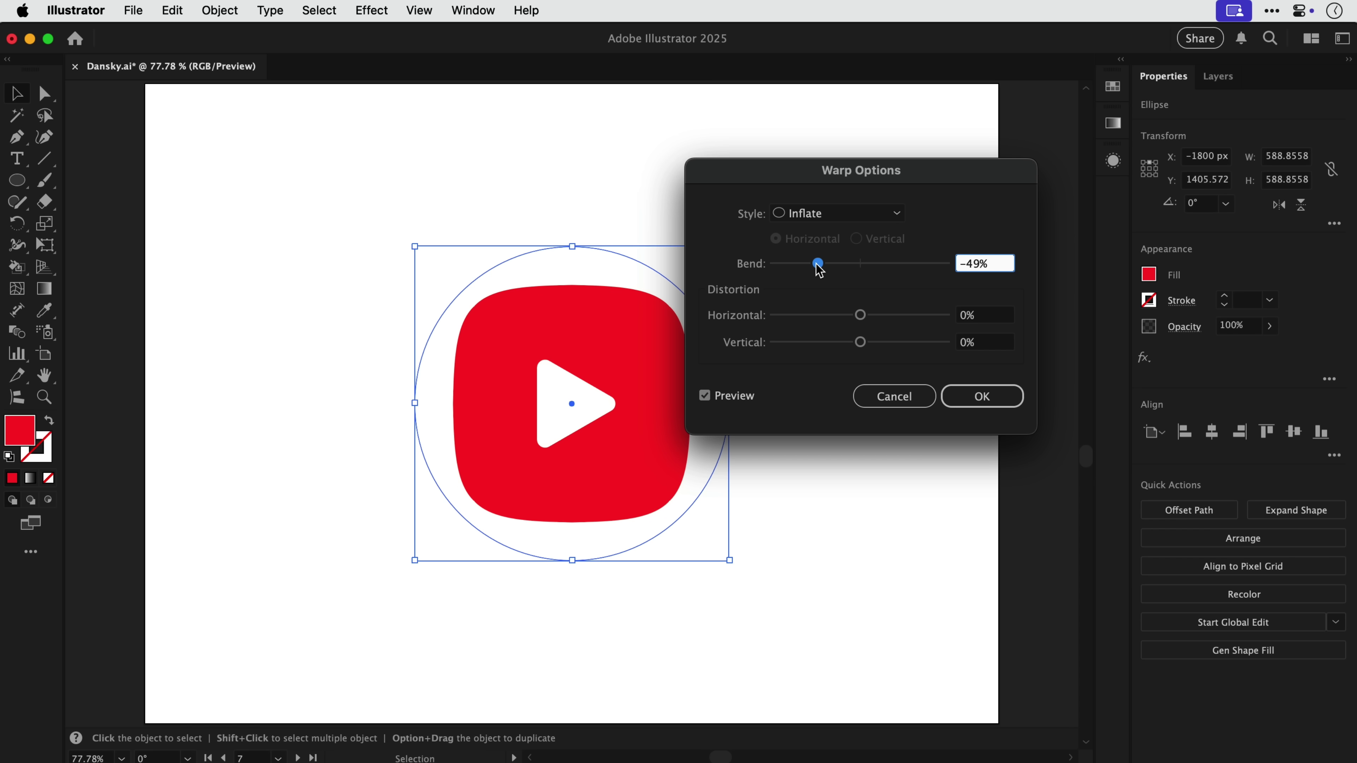
pyautogui.moveTo(860, 315); pyautogui.dragTo(811, 316)
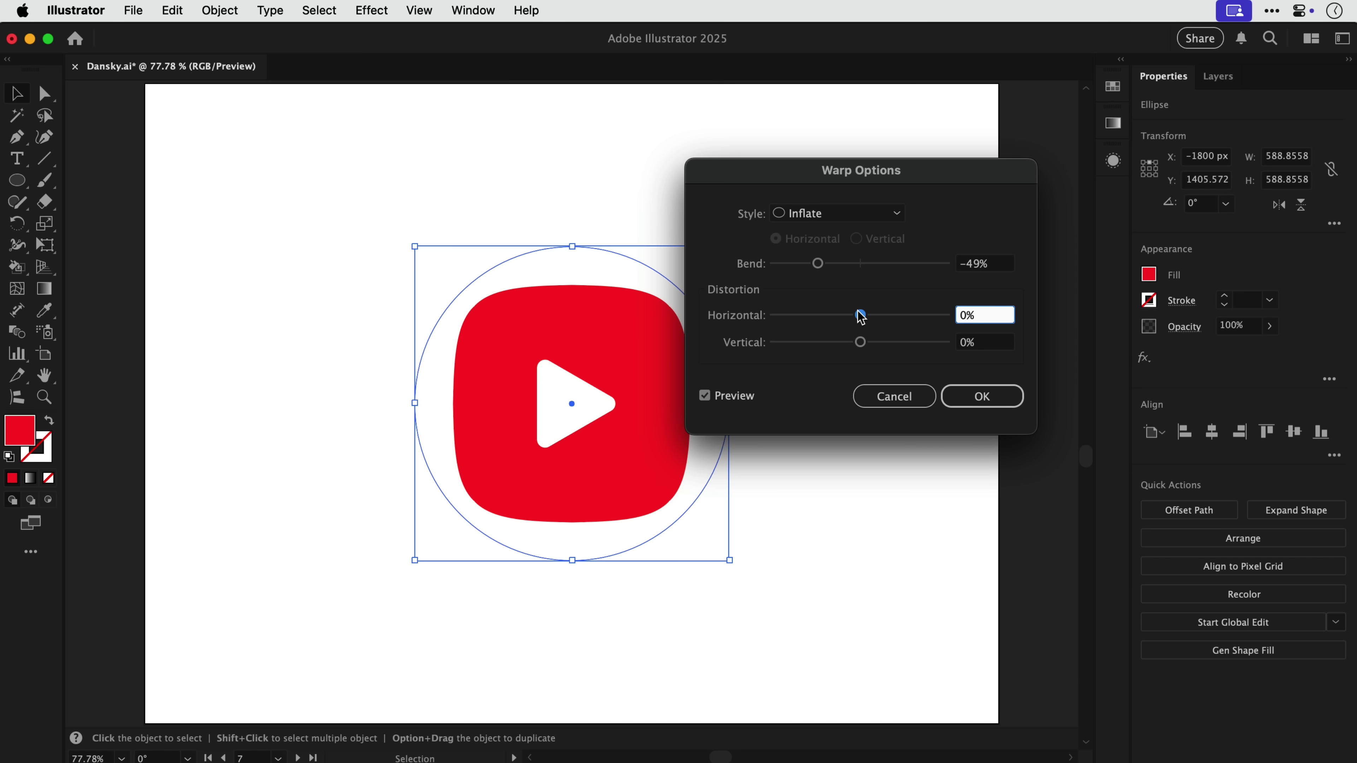
pyautogui.press('Return')
pyautogui.press('s')
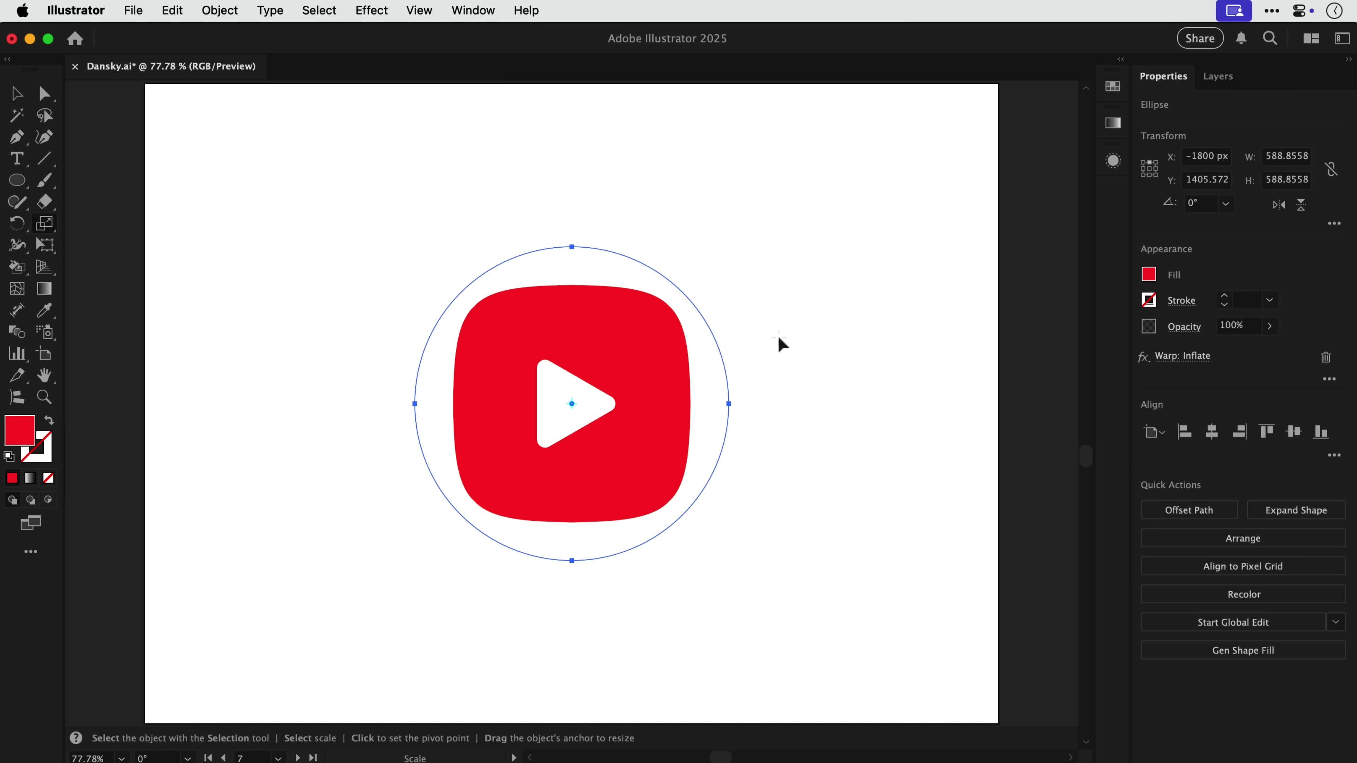
pyautogui.moveTo(779, 338); pyautogui.dragTo(821, 339)
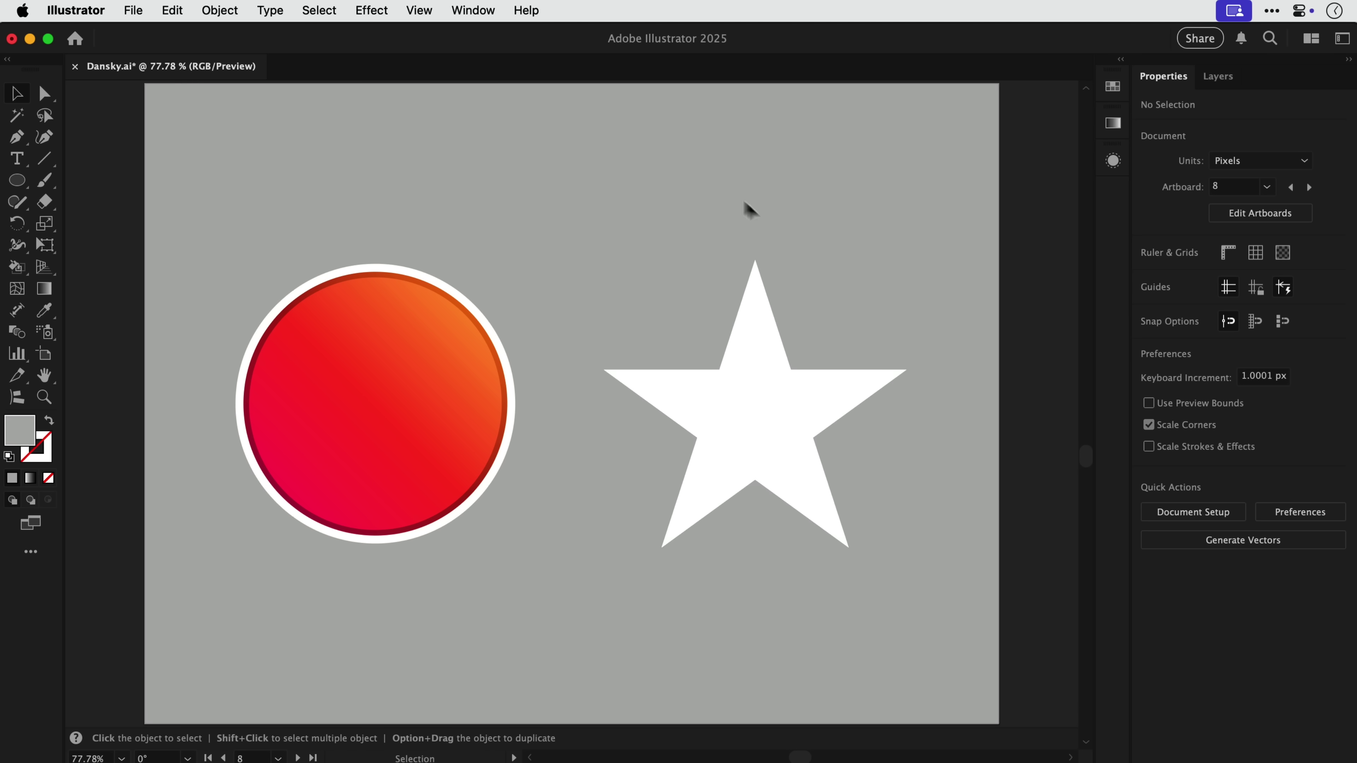
# Step: Show the Appearance panel and drag the red gradient circle's appearance onto the white star
pyautogui.click(473, 10)
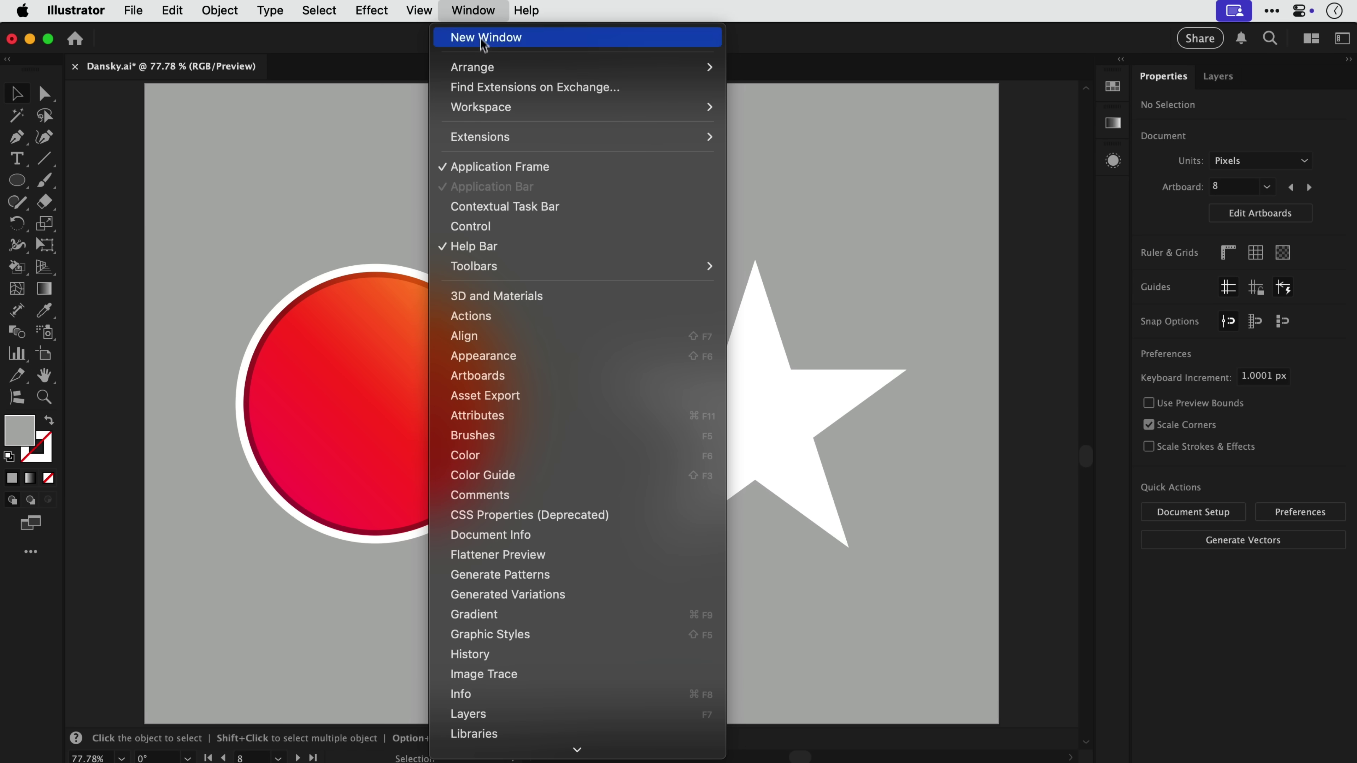
pyautogui.click(480, 357)
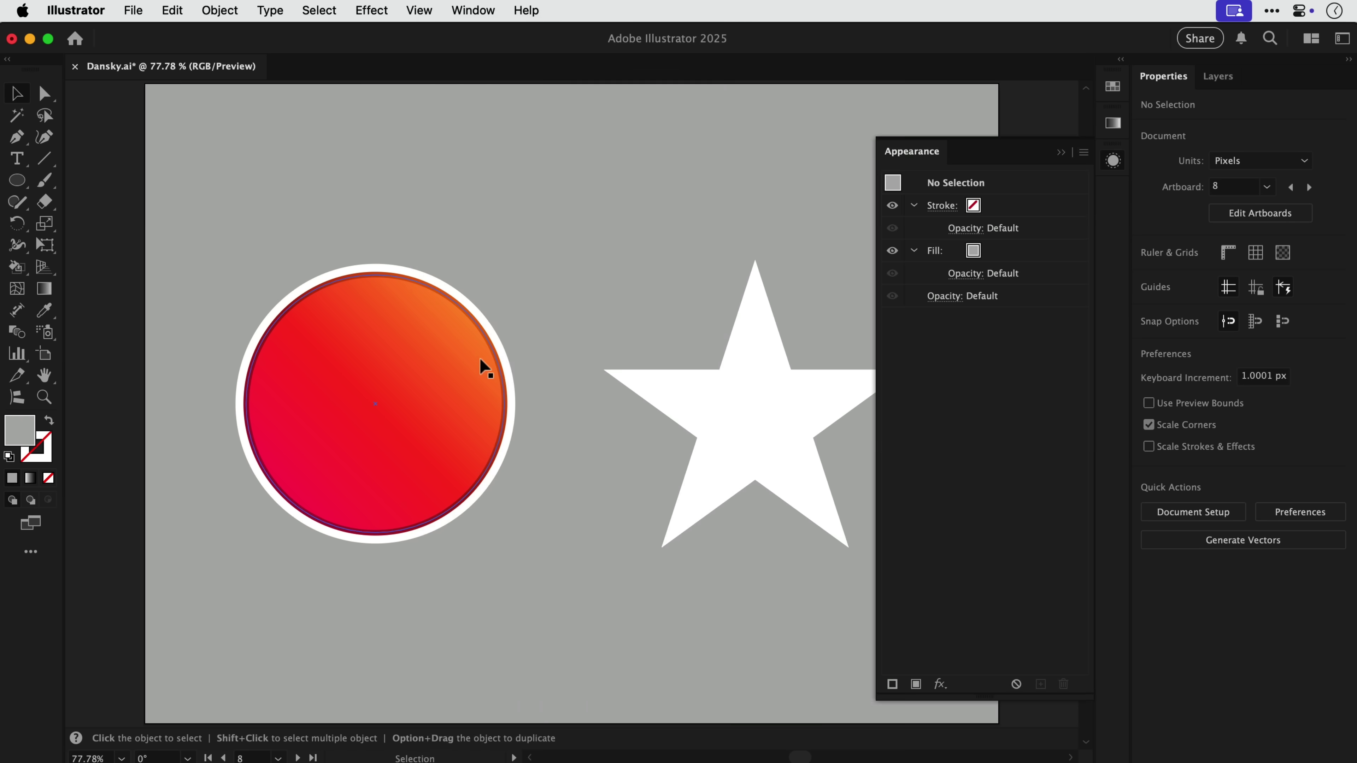
pyautogui.click(480, 360)
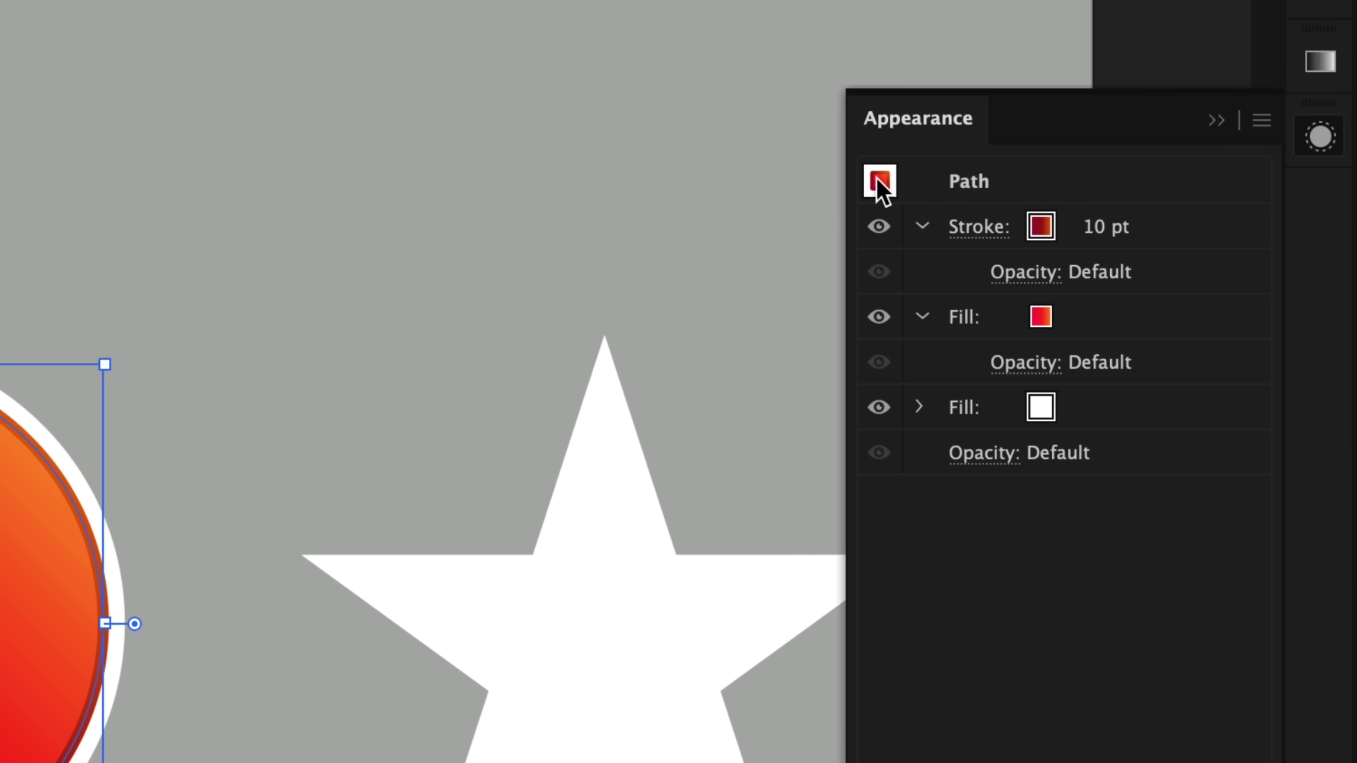
pyautogui.click(877, 182)
pyautogui.moveTo(875, 187)
pyautogui.mouseDown()
pyautogui.moveTo(720, 441)
pyautogui.moveTo(625, 636)
pyautogui.mouseUp()
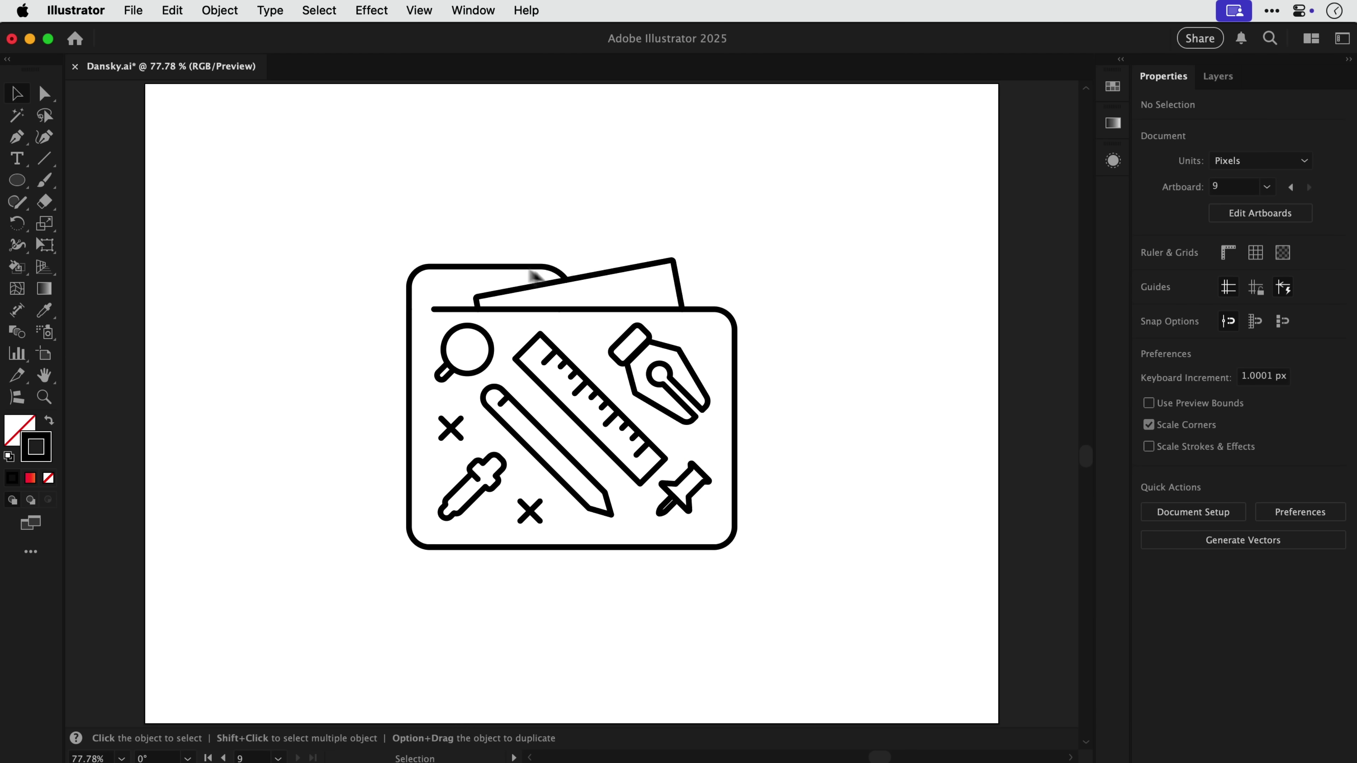
# Step: Give the tools icon's strokes the red-to-orange gradient swatch
pyautogui.moveTo(513, 361); pyautogui.dragTo(771, 600)
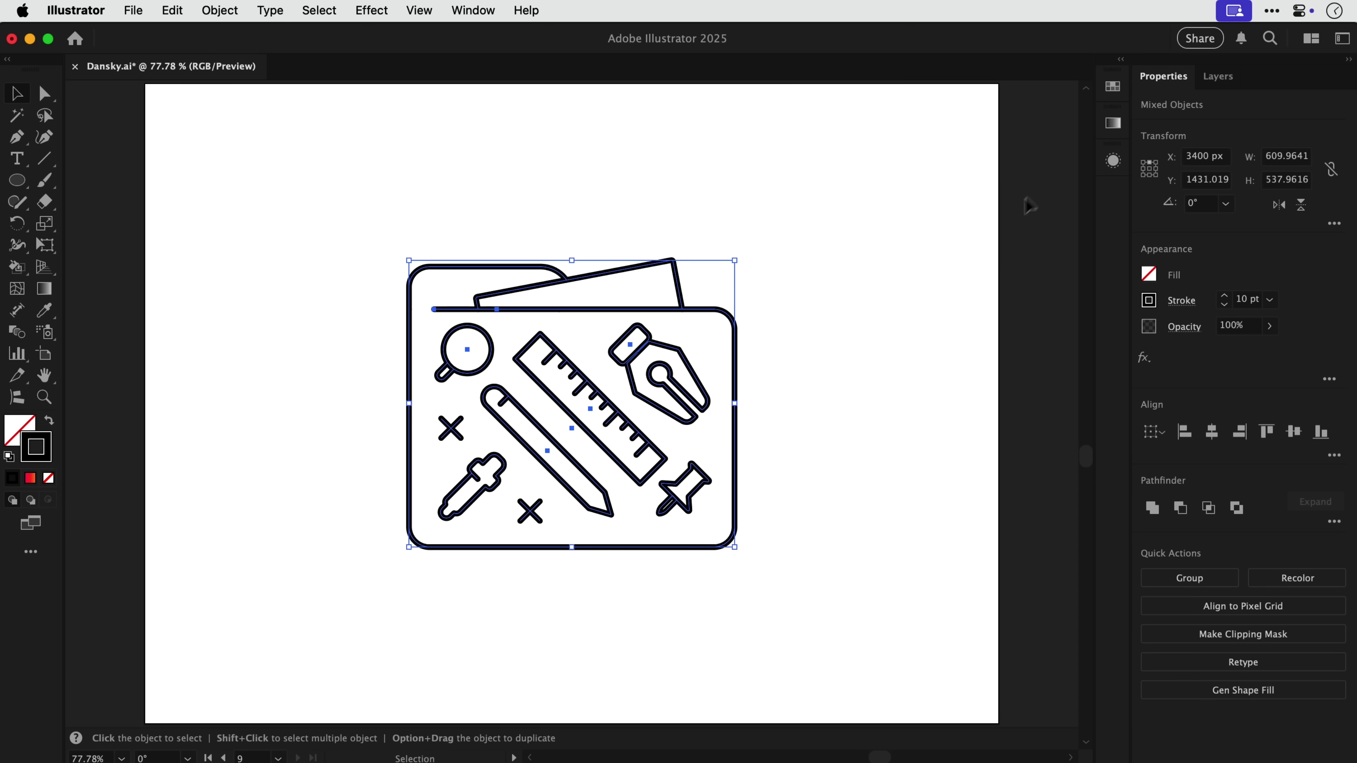
pyautogui.click(1104, 89)
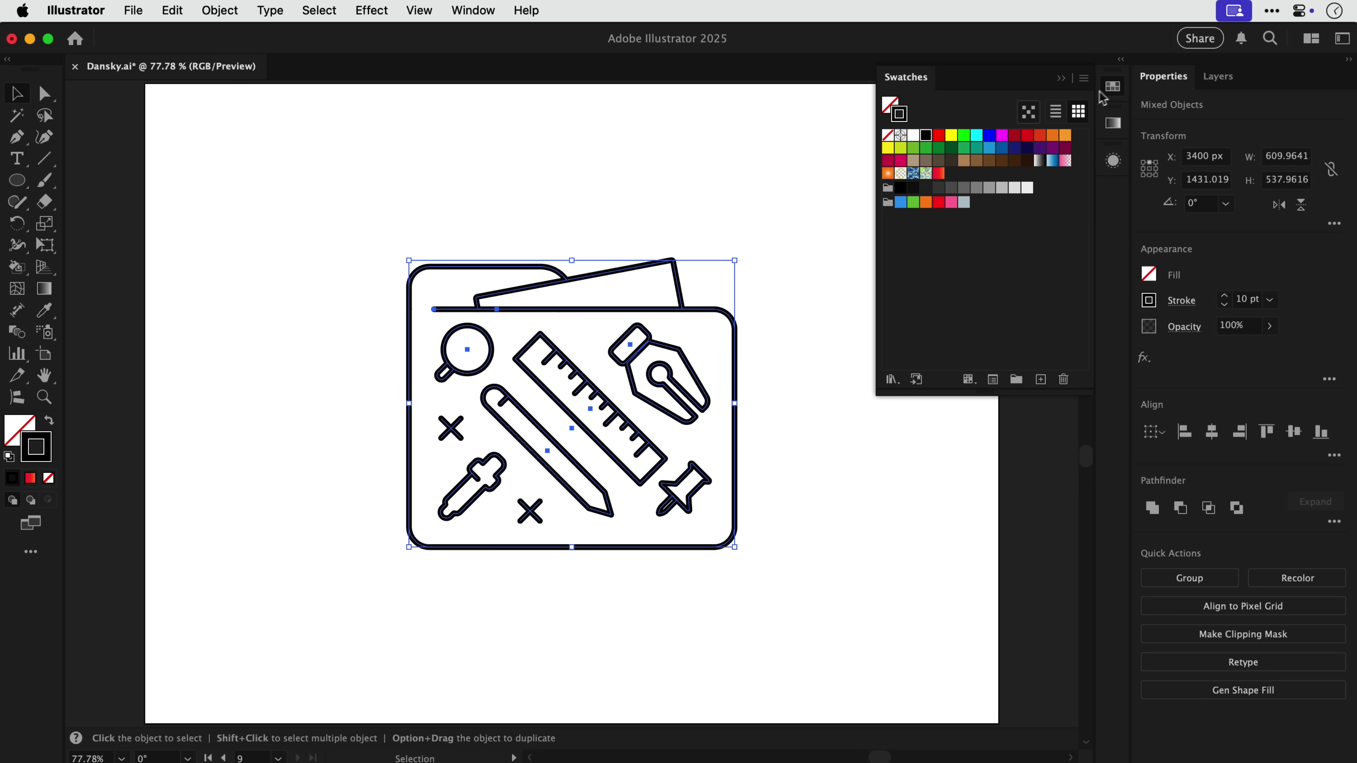
pyautogui.click(939, 177)
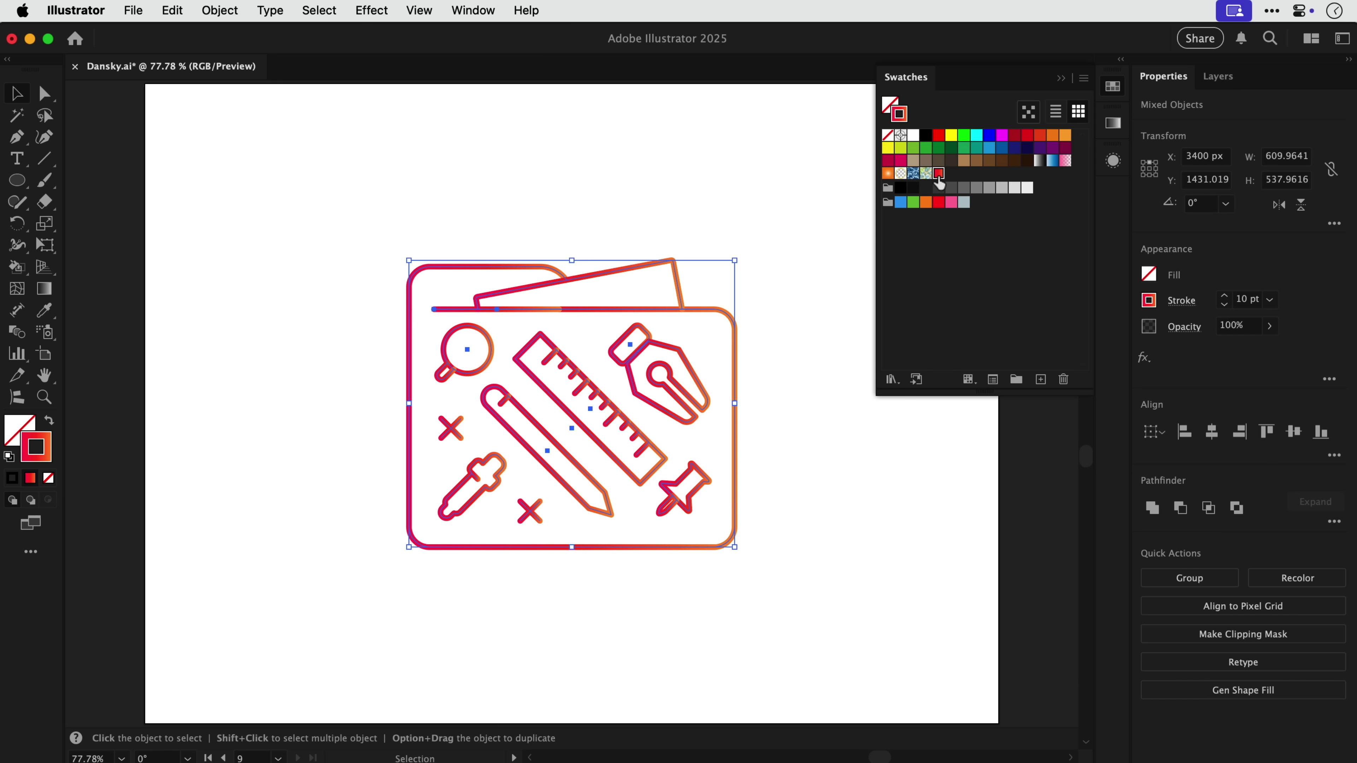
pyautogui.click(1114, 90)
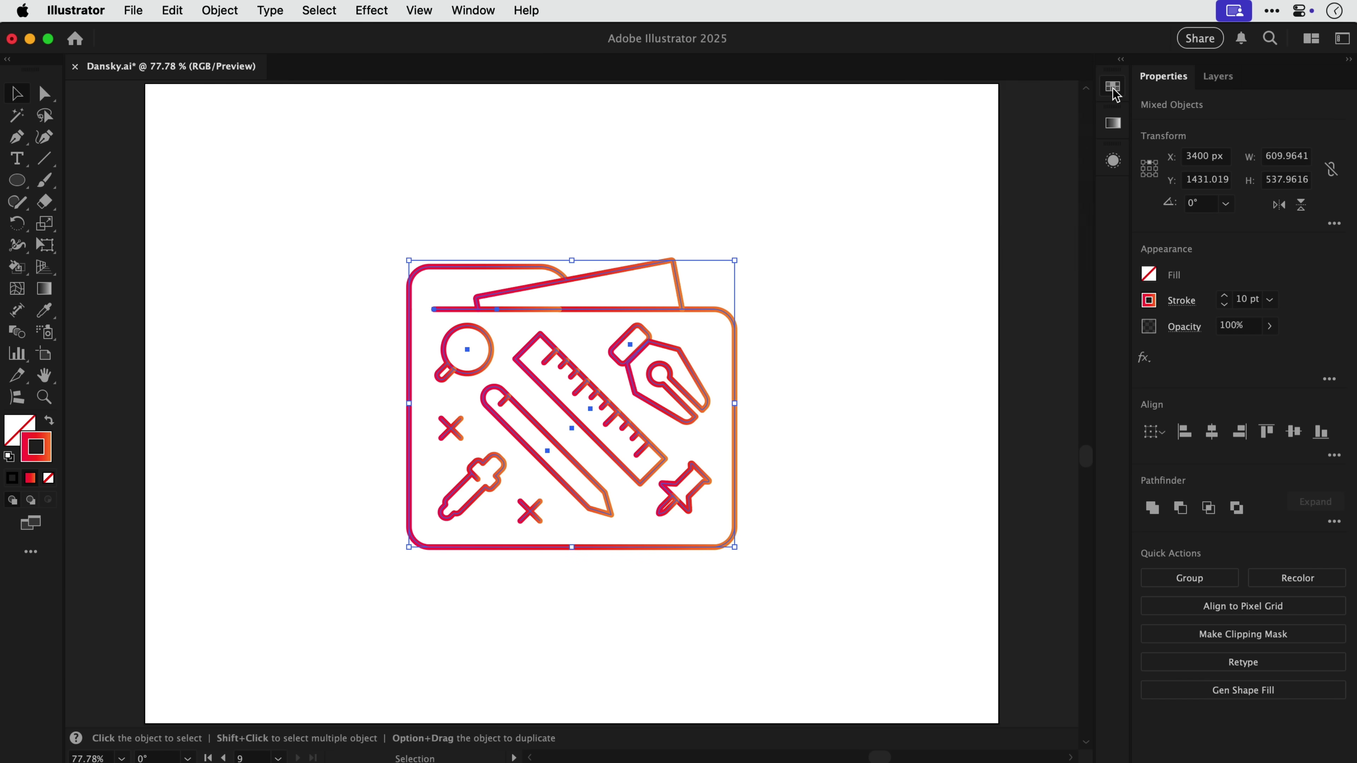
pyautogui.click(844, 351)
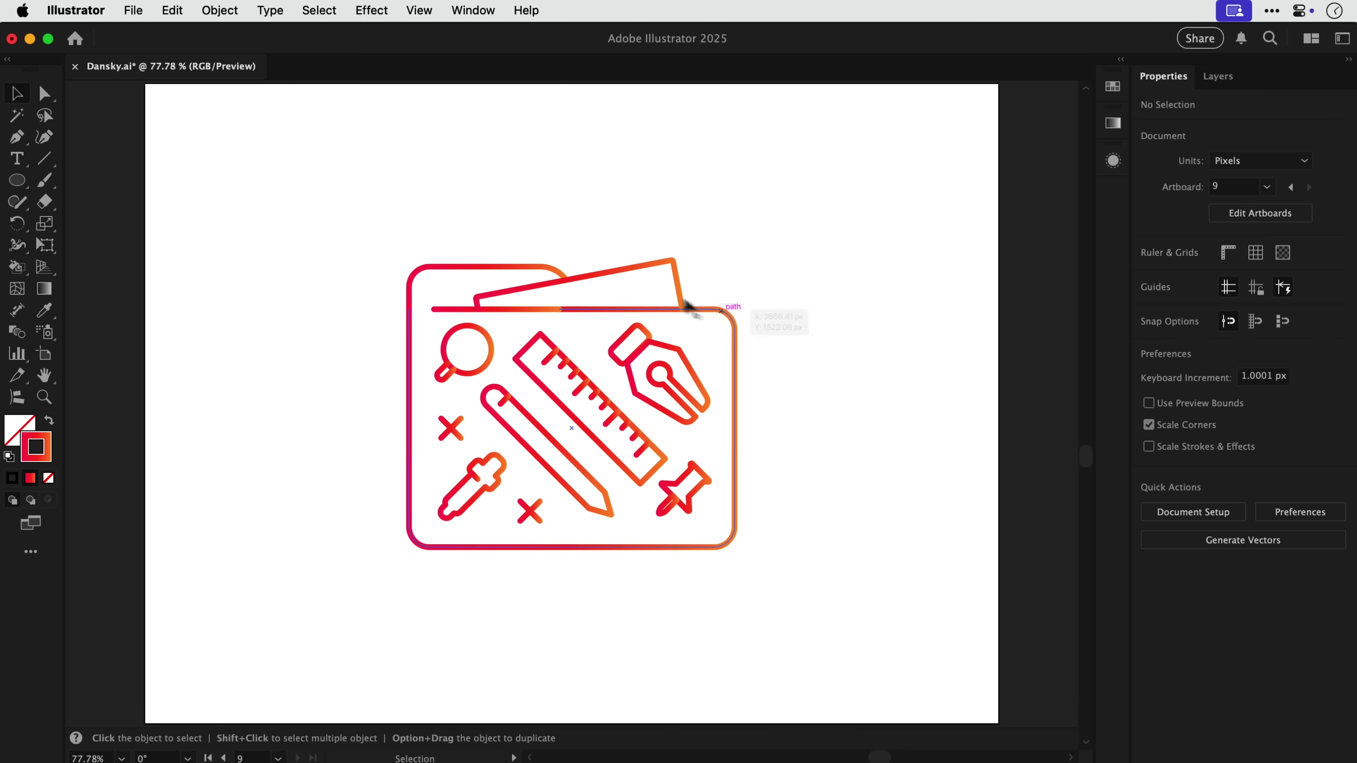
# Step: Make the icon one compound path and reduce its stroke weight to 6 pt
pyautogui.moveTo(359, 204); pyautogui.dragTo(785, 604)
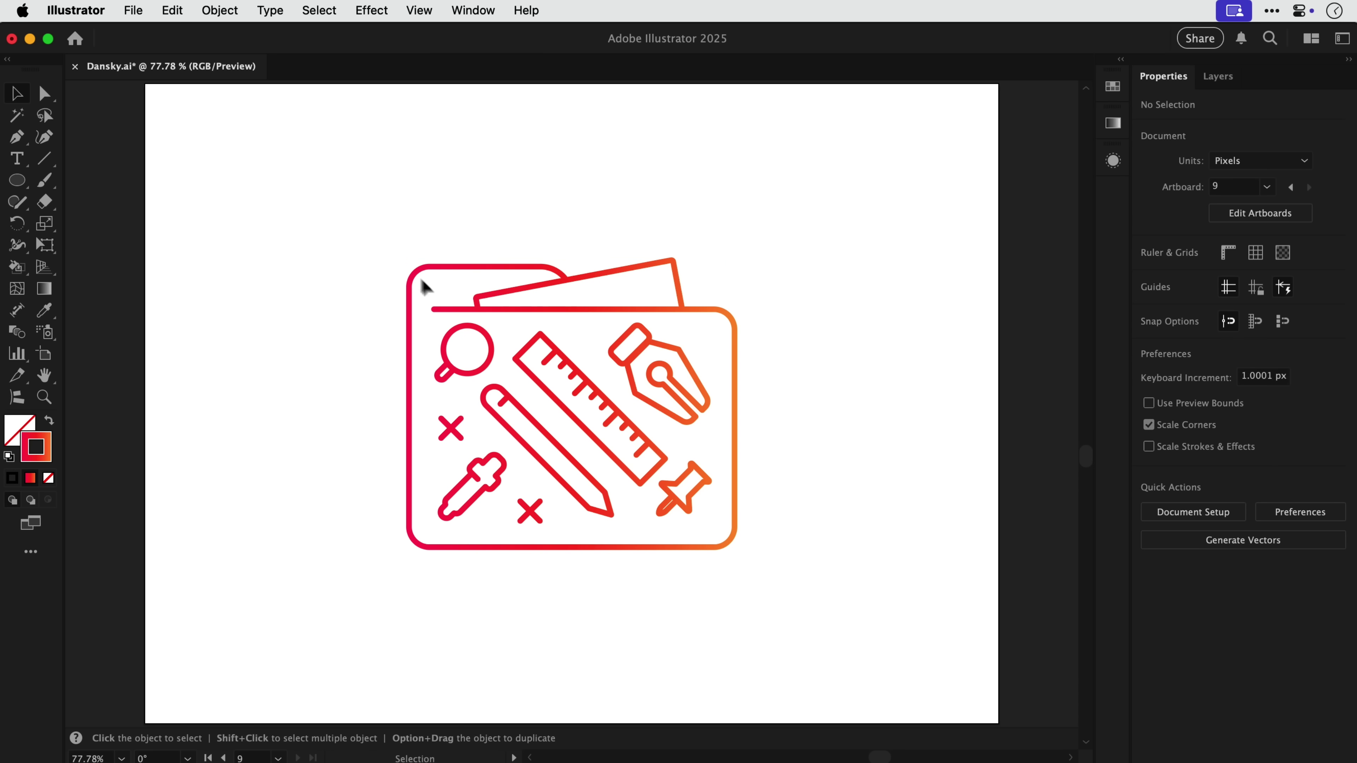
pyautogui.moveTo(383, 229); pyautogui.dragTo(798, 606)
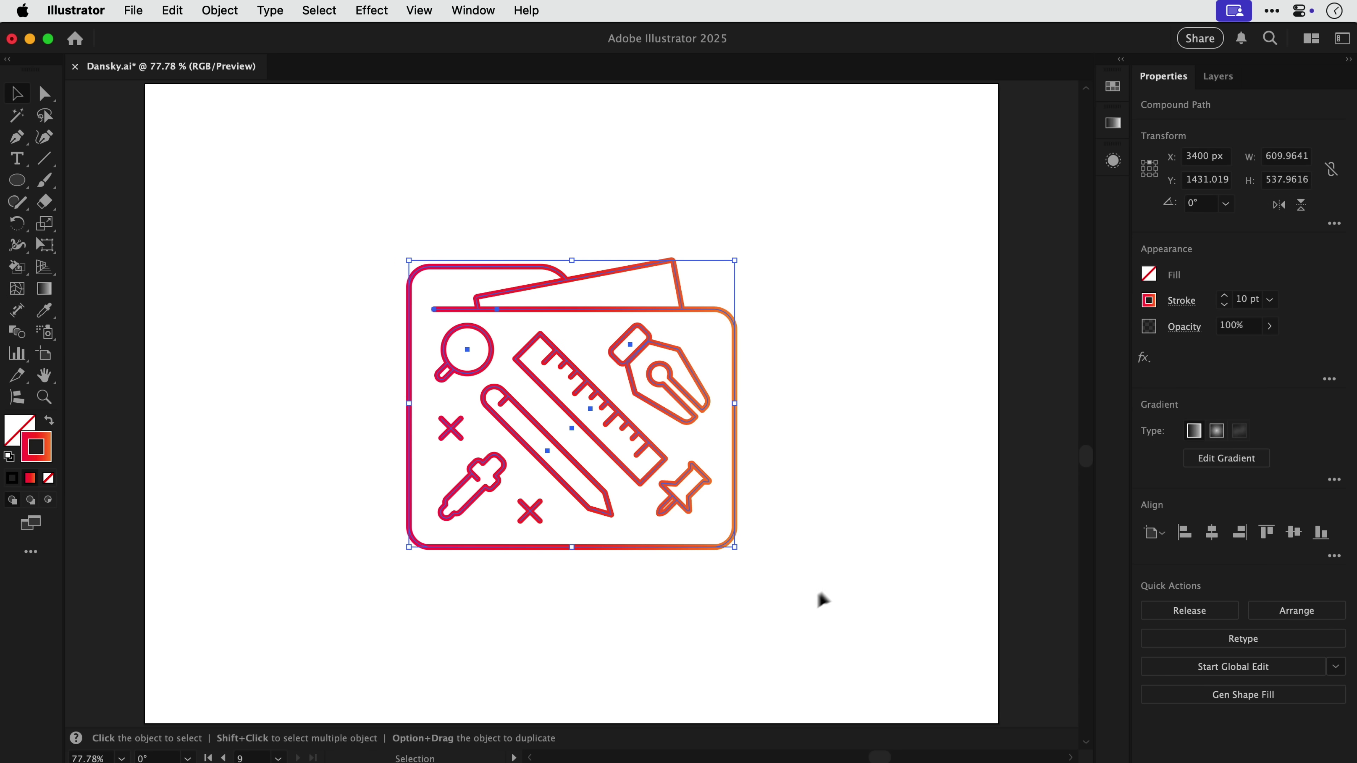
pyautogui.click(1223, 304)
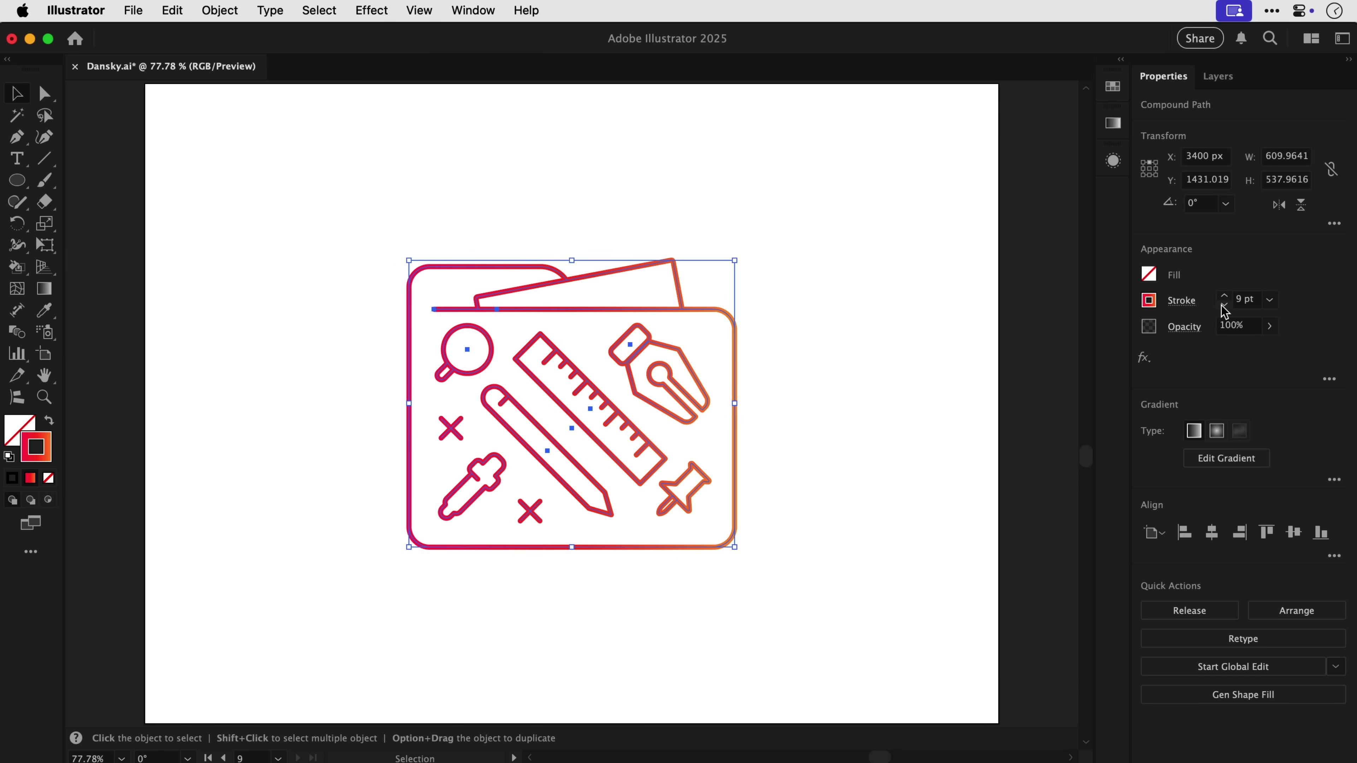
pyautogui.click(1224, 304)
pyautogui.click(1224, 305)
pyautogui.click(1223, 304)
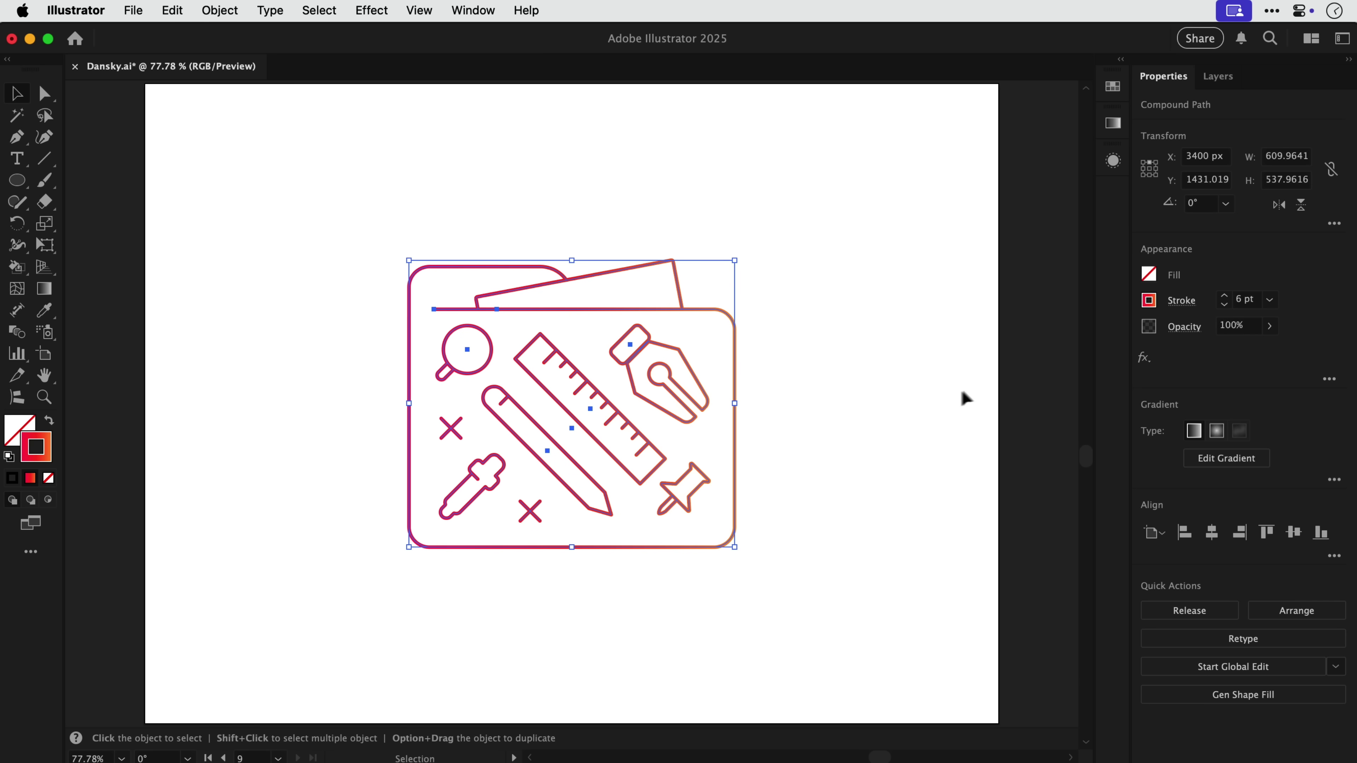